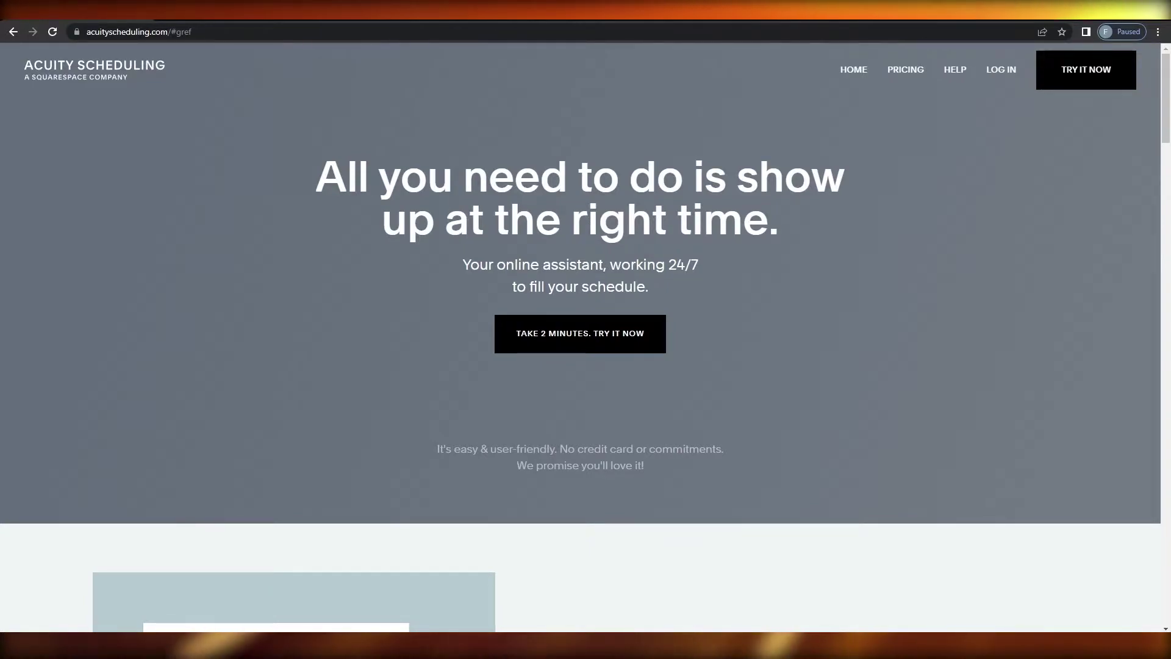
Start a free Acuity trial and create the account with Google sign-in
scroll(559, 319, "down", 7)
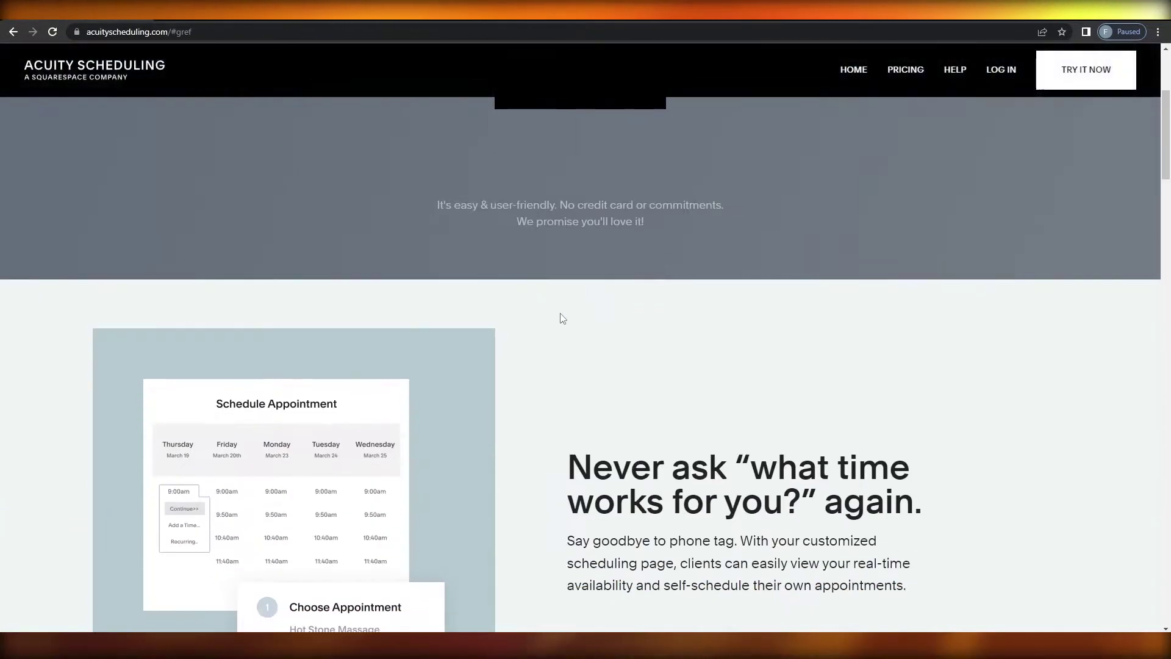
scroll(470, 402, "up", 7)
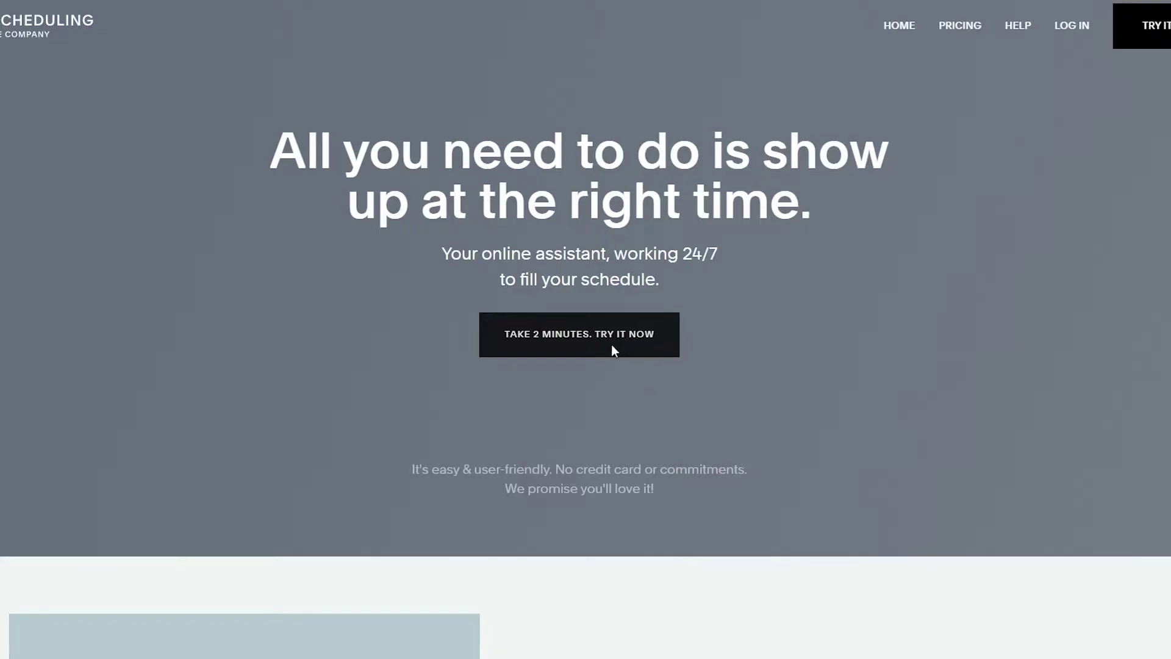
left_click(578, 337)
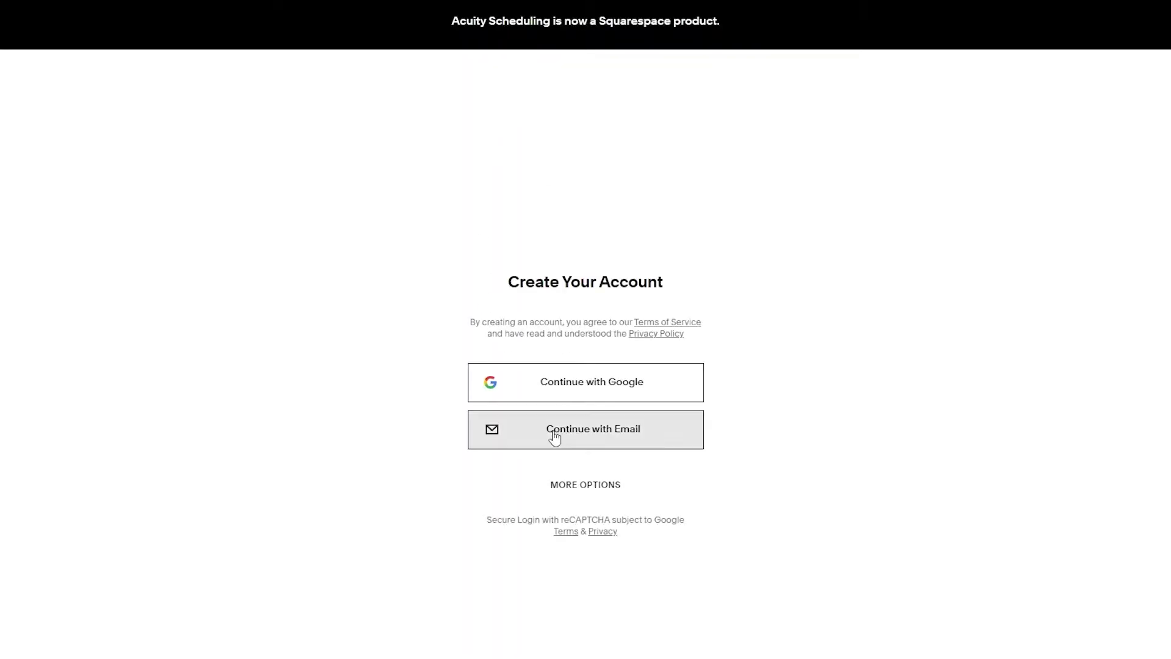
left_click_drag(512, 291, 674, 295)
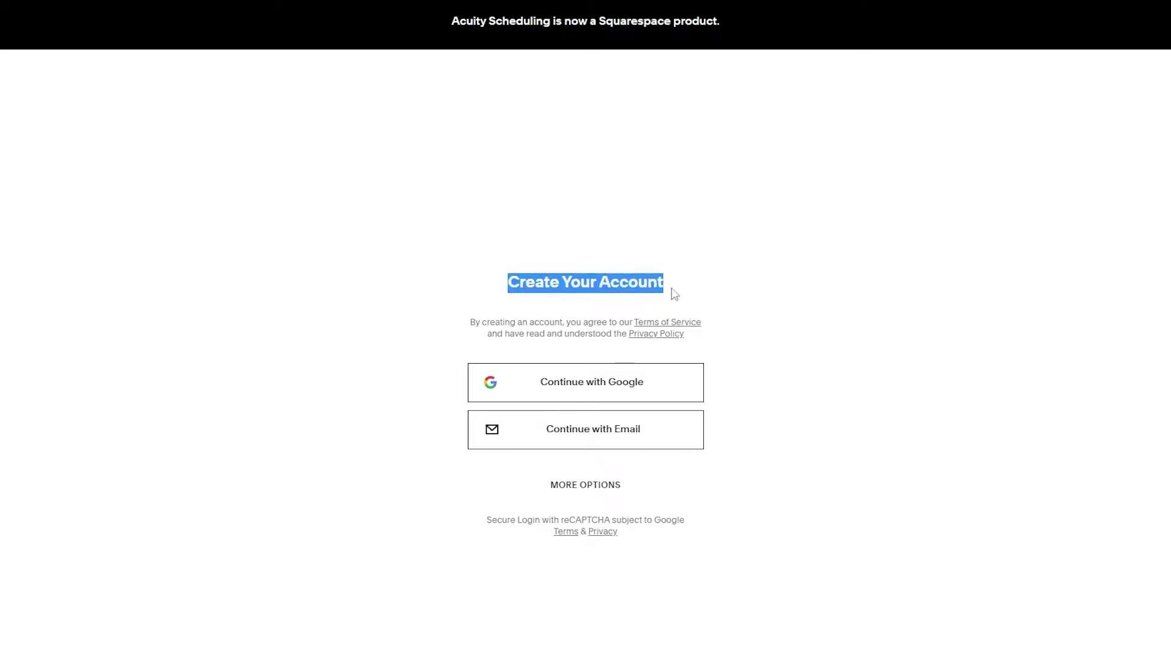
left_click(398, 357)
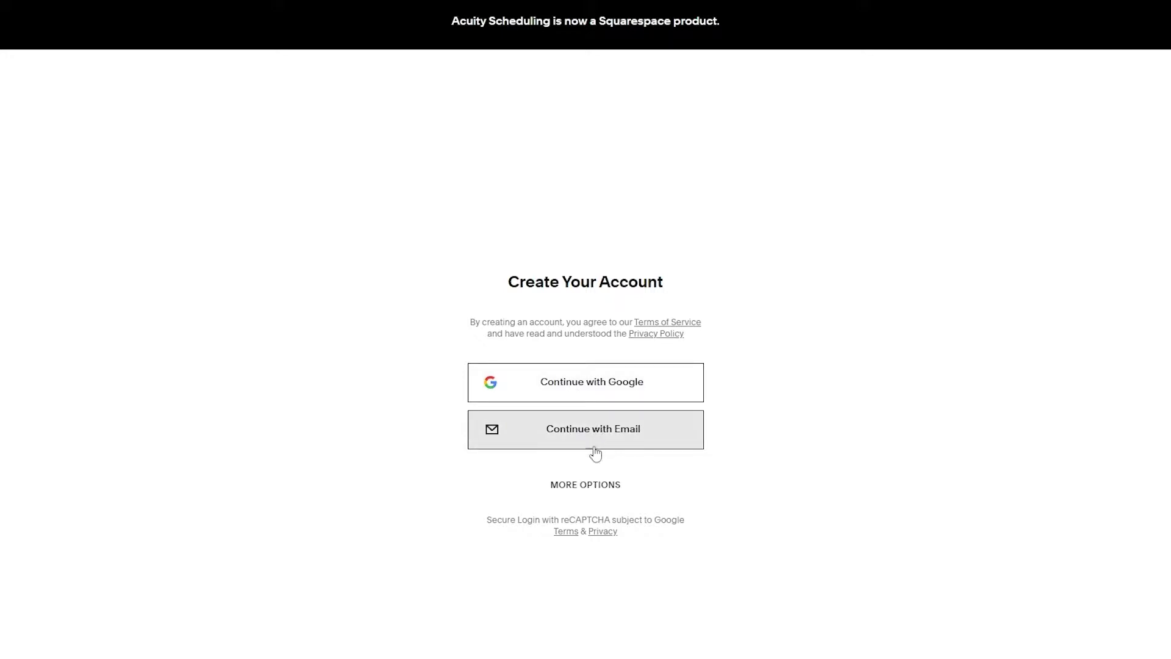
left_click(589, 487)
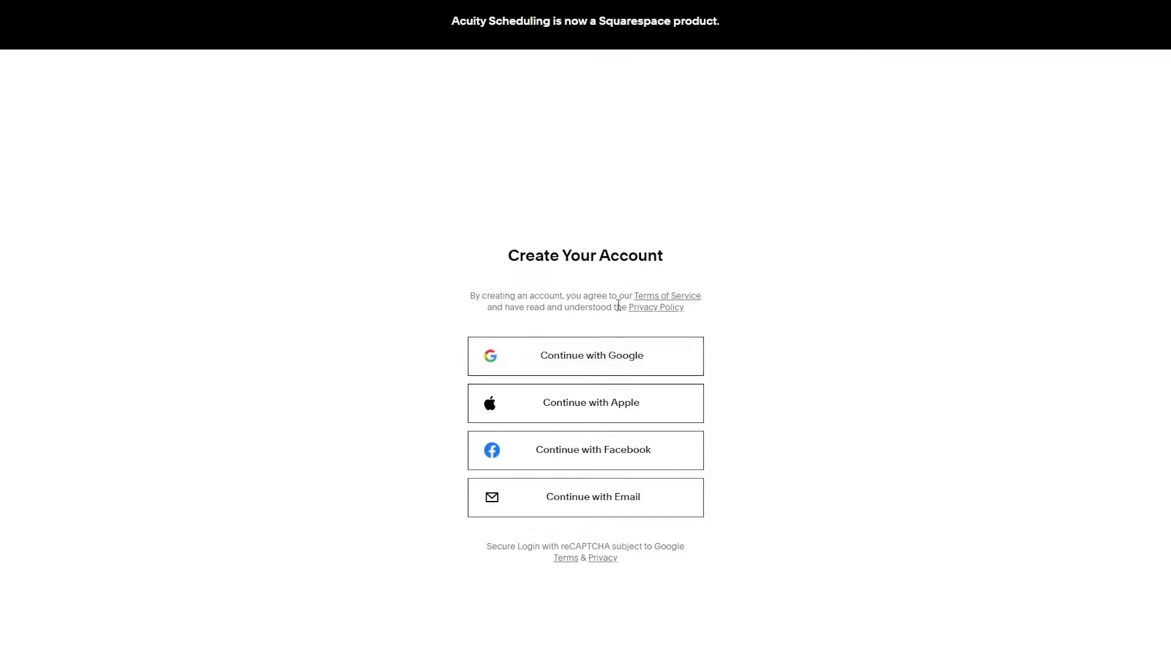
left_click(555, 369)
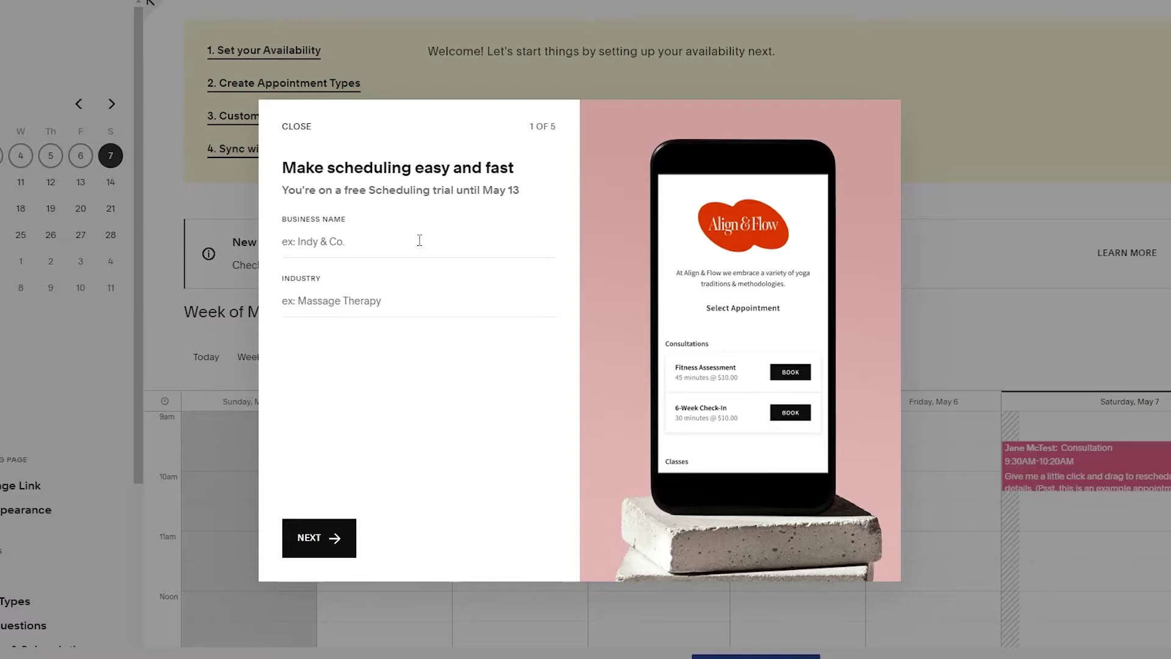
Name the business 'Johns and Co', choose Barbershop as the industry, and continue
left_click(400, 241)
type("Johns and Co")
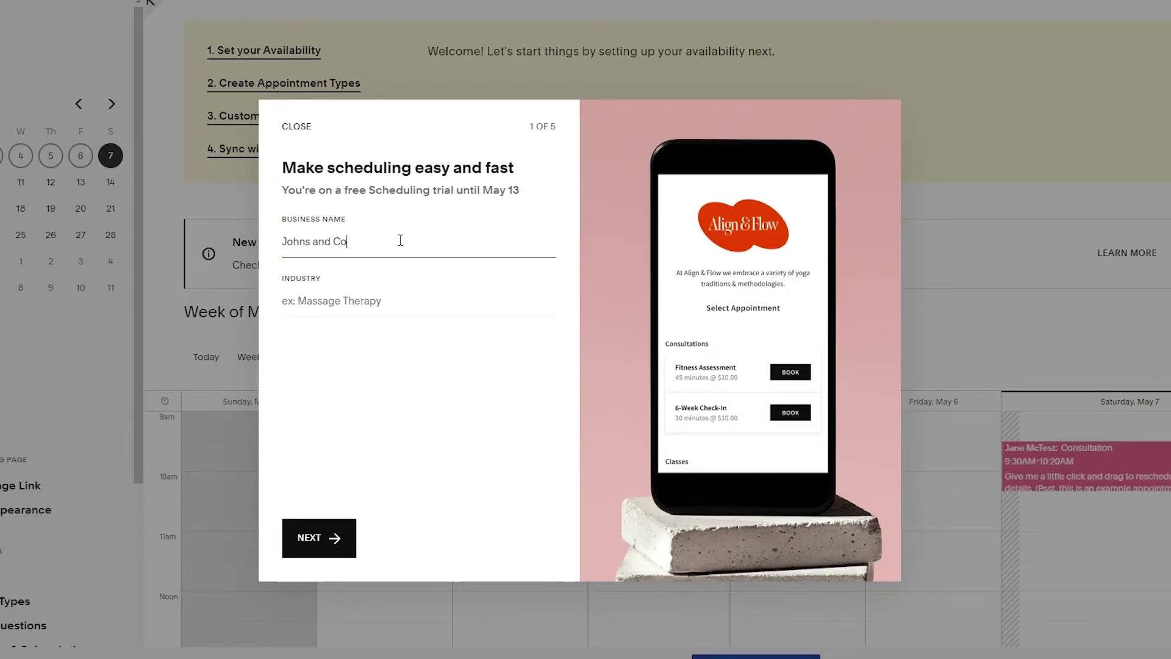
left_click(372, 301)
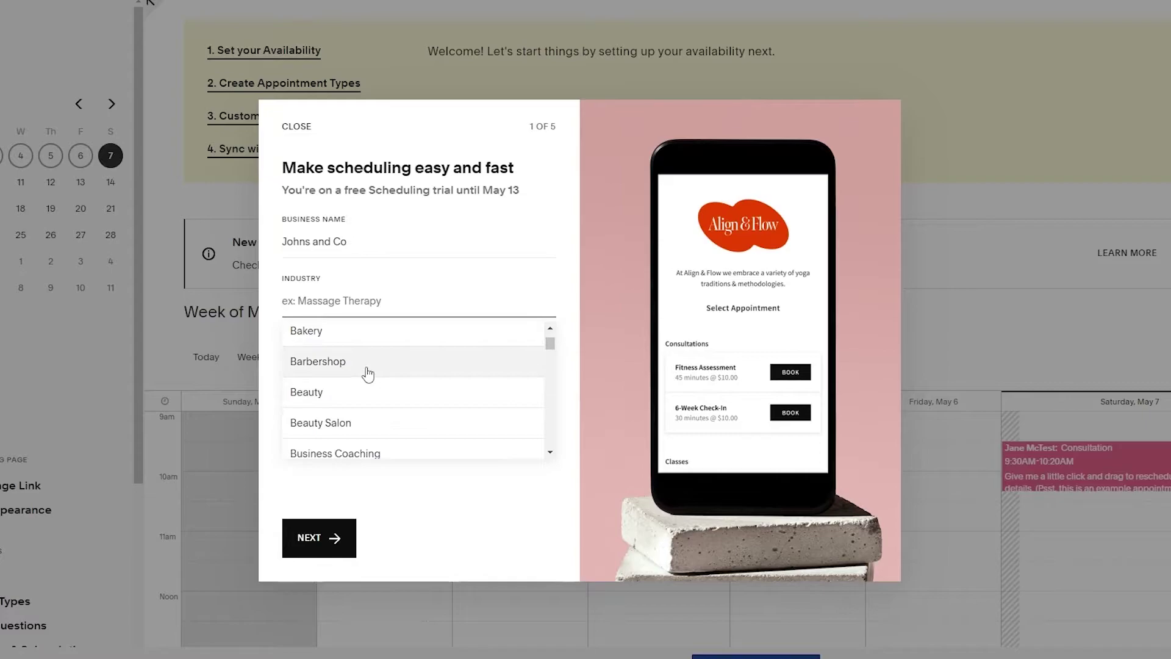
left_click(367, 366)
left_click(318, 557)
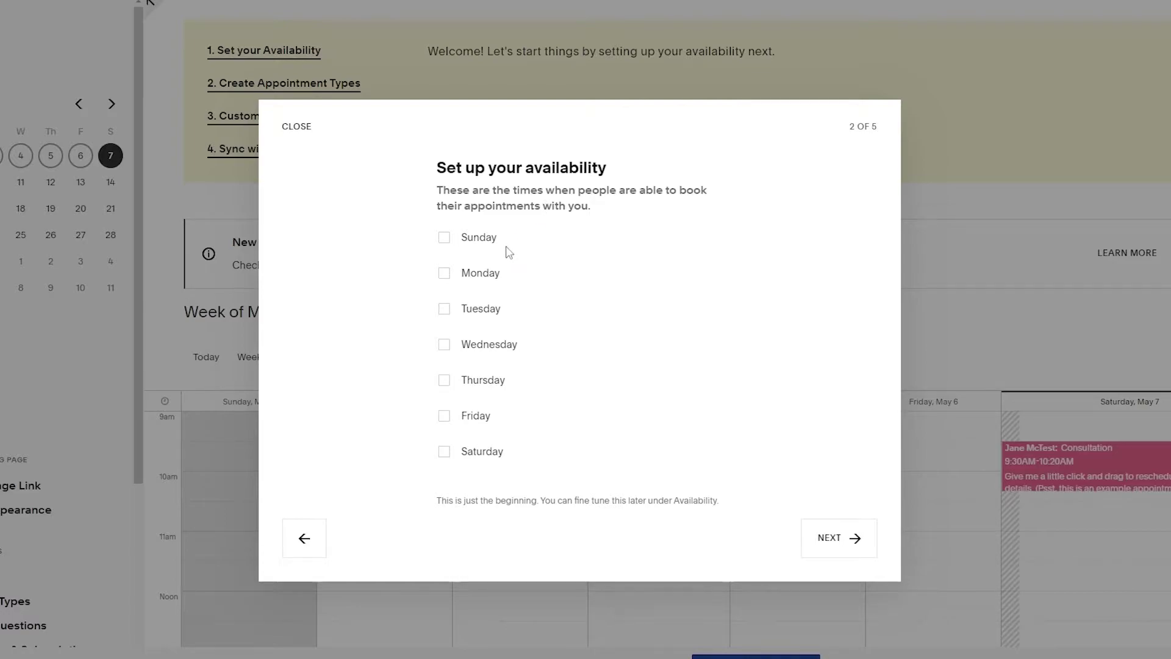
Mark Monday through Friday as available days
left_click(444, 274)
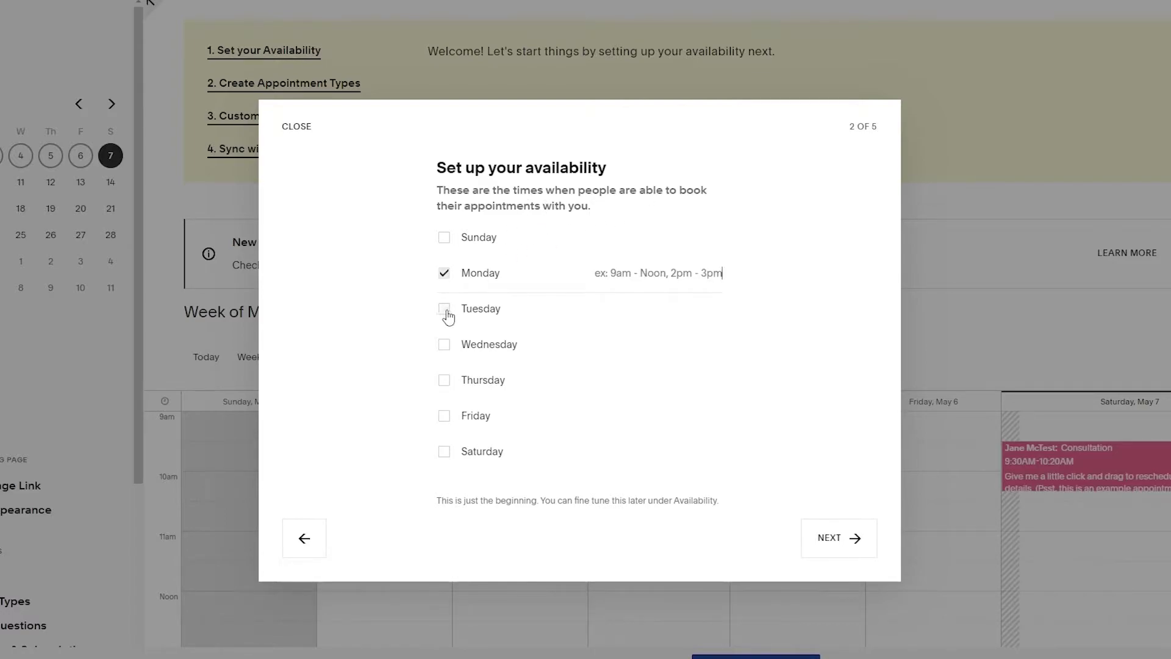
left_click(444, 423)
left_click(444, 387)
left_click(444, 352)
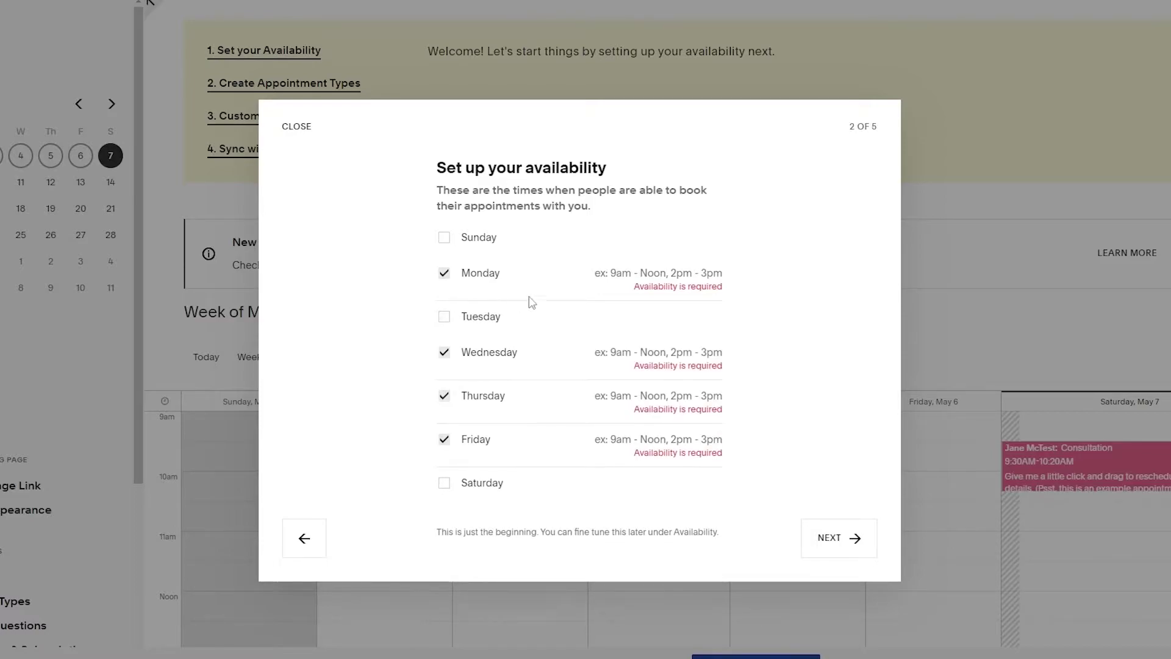
left_click(444, 317)
Set hours of '9am to 9 pm' for each weekday and continue
left_click(672, 275)
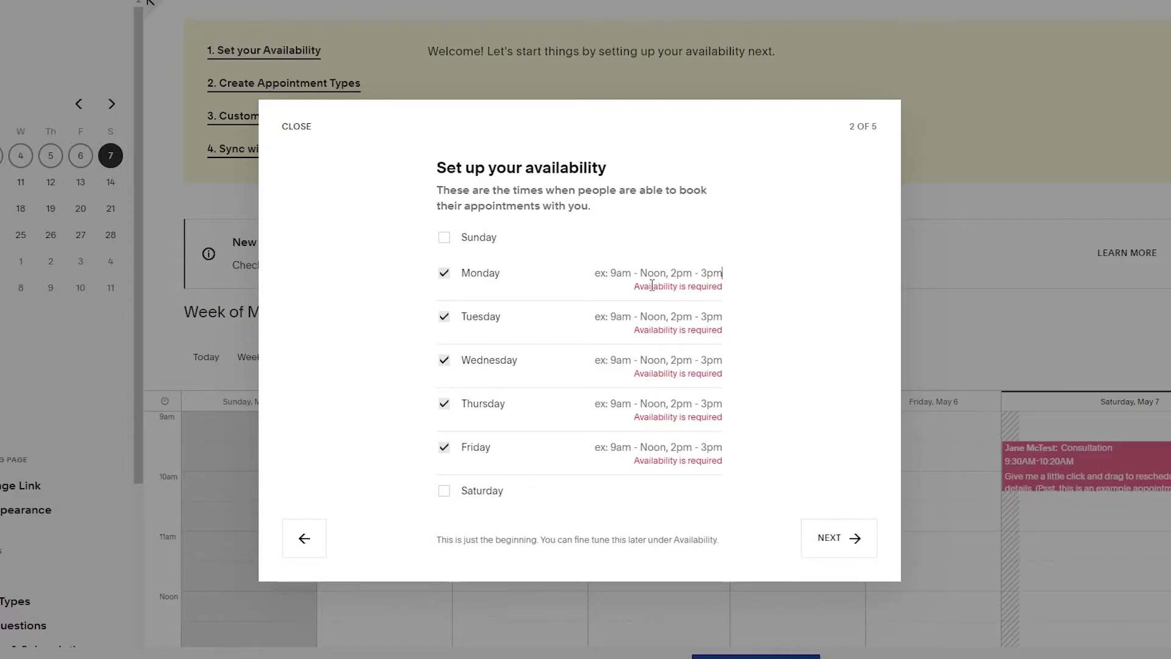
type("9am to 9 pm")
key("ctrl+a")
key("ctrl+c")
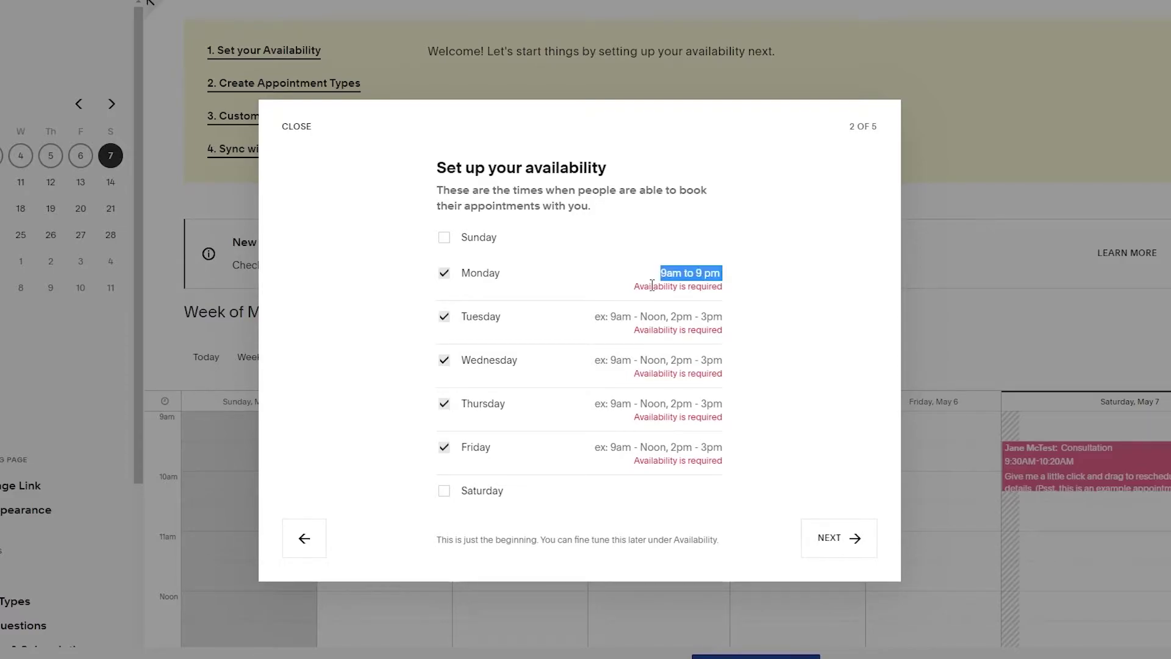
left_click(712, 322)
key("ctrl+v")
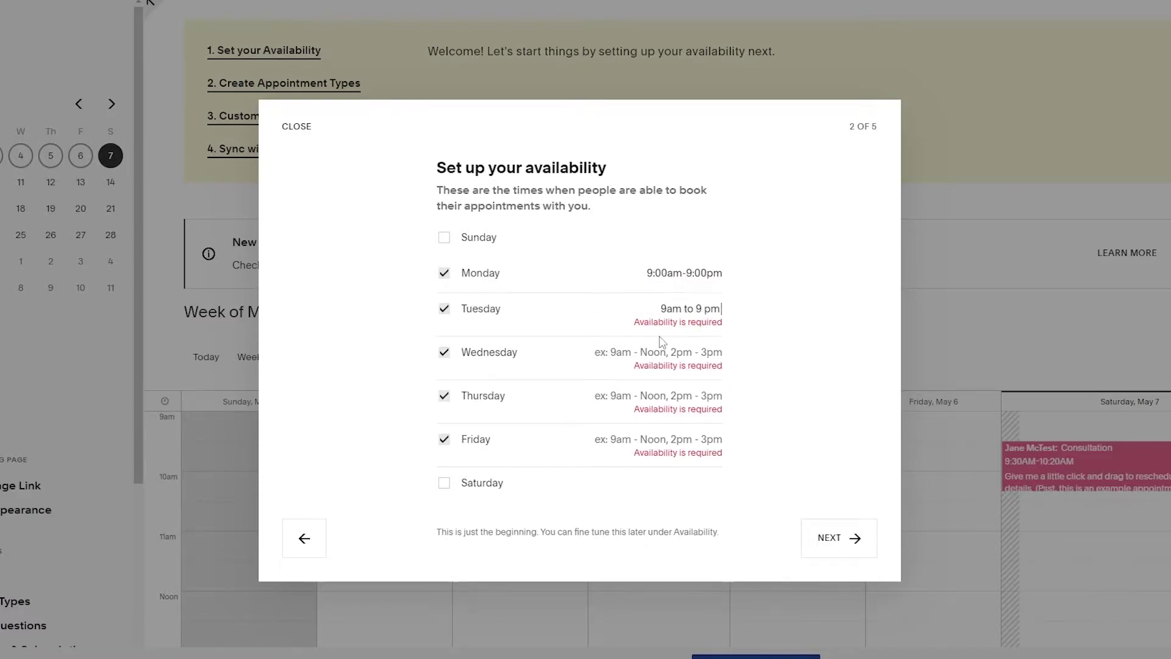
left_click(674, 351)
key("ctrl+v")
left_click(677, 385)
key("ctrl+v")
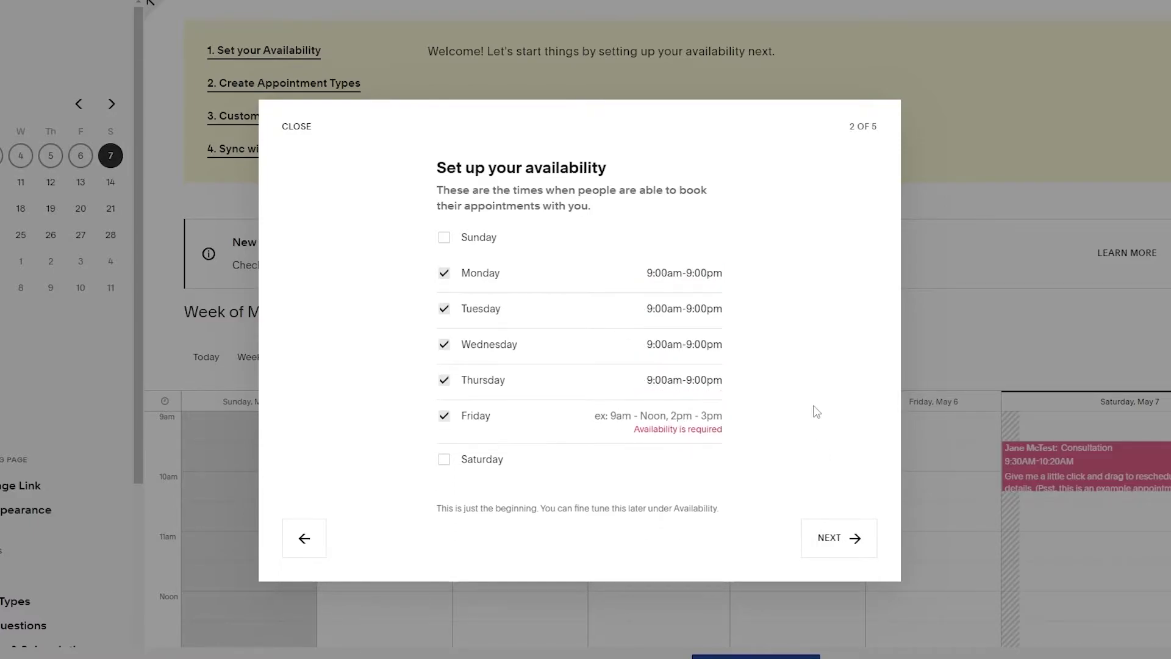
type("9:00am-9:00pm")
left_click(835, 549)
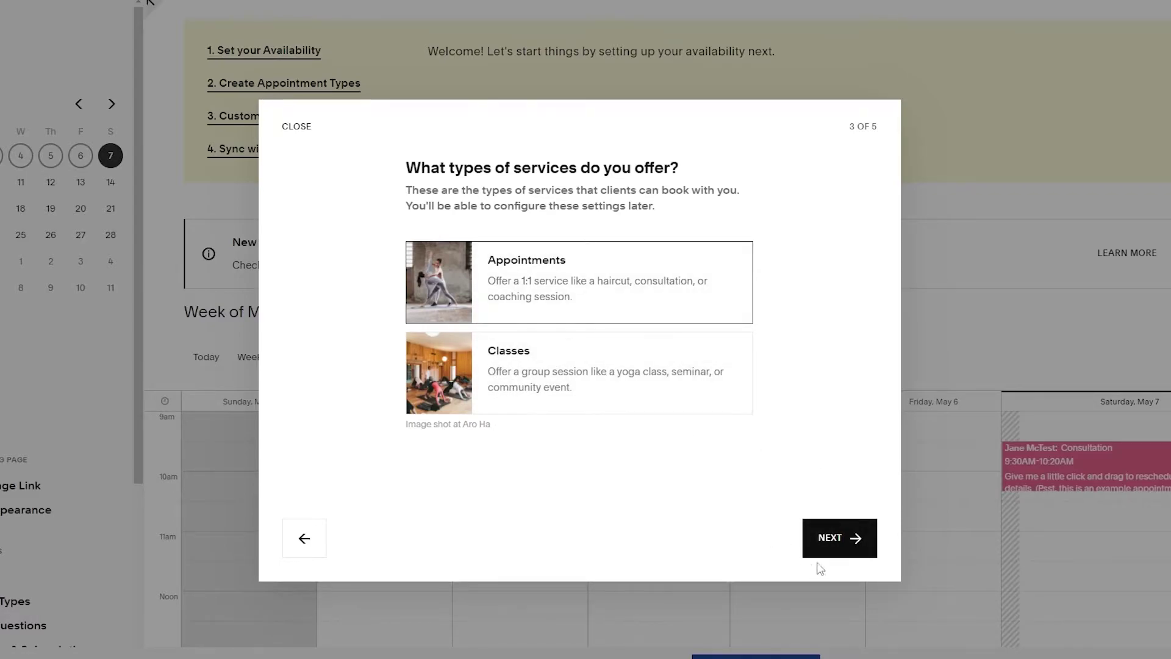
Create a 'Signature Hairstyle' appointment type at $50 for 40 minutes, skipping online payments
left_click(836, 545)
left_click(452, 265)
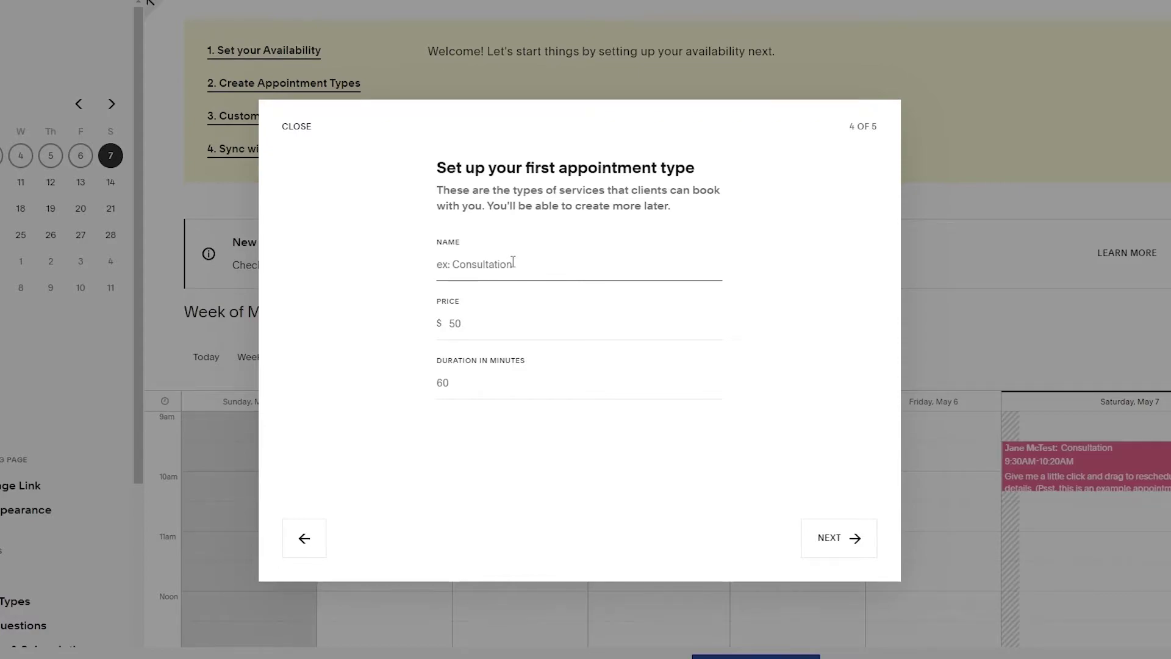
type("Signature Hairstyle")
left_click(517, 321)
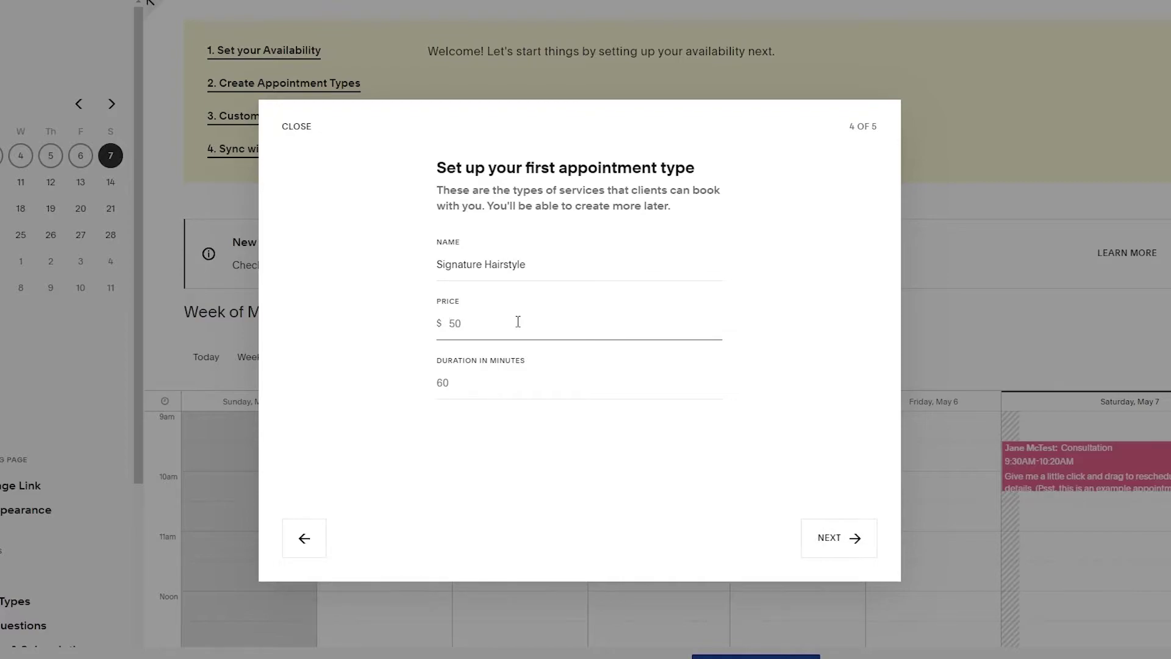
left_click(503, 385)
left_click(766, 463)
left_click(836, 538)
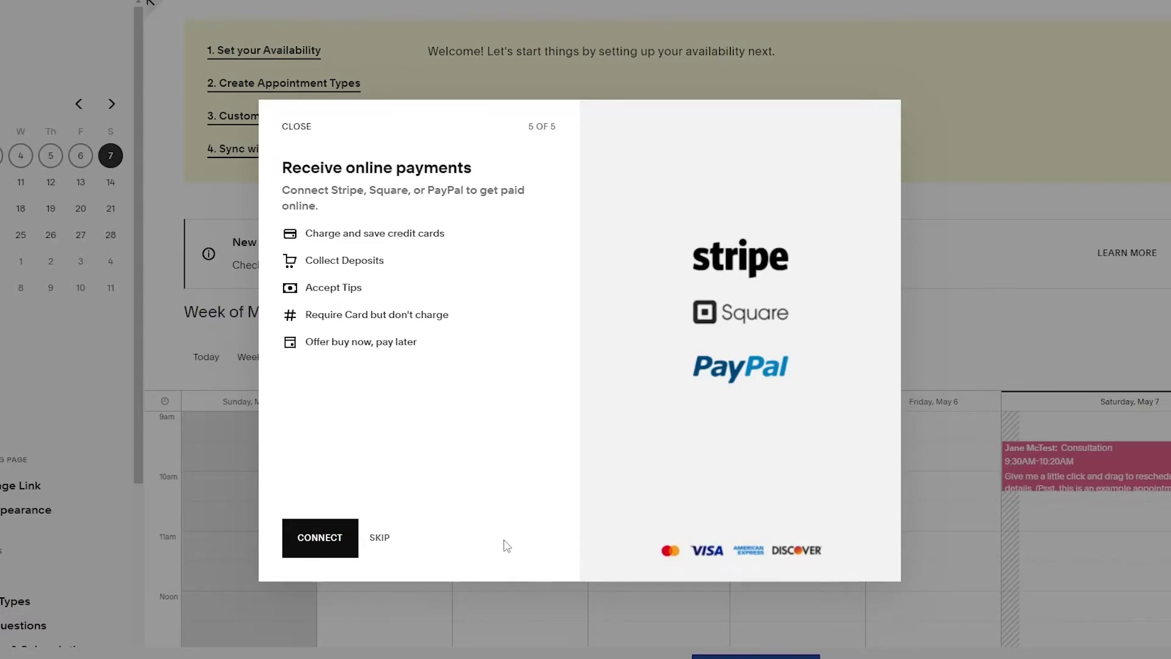
left_click(382, 539)
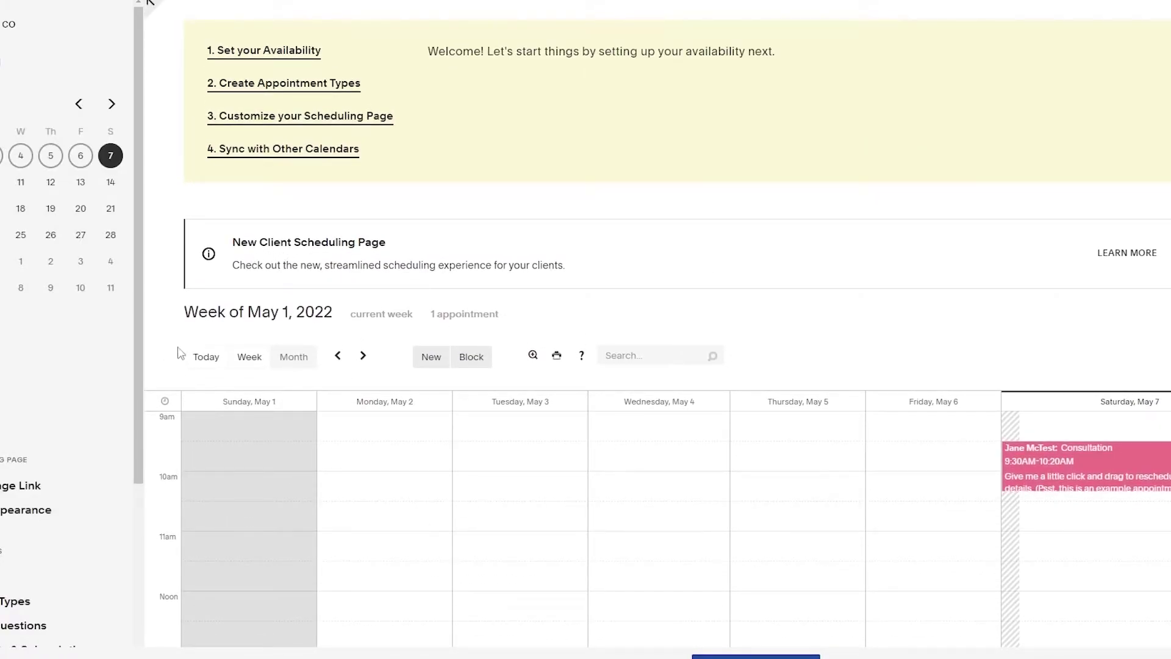
Open Edit Default Limits under the Availability page's default client scheduling limits
scroll(476, 350, "down", 2)
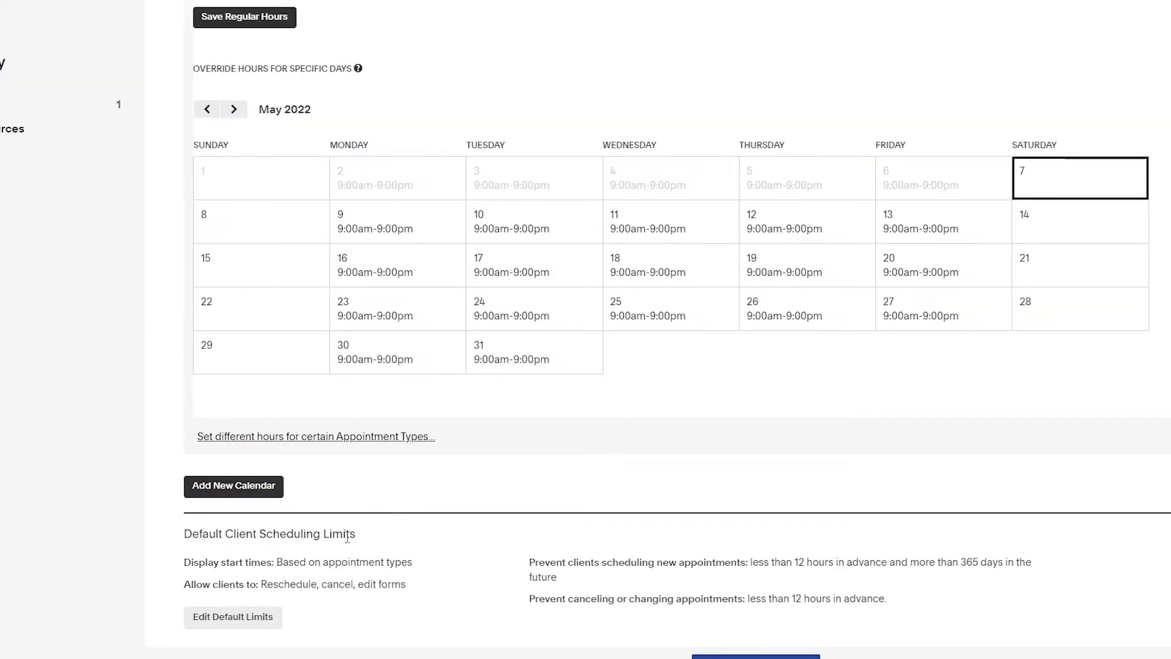
scroll(440, 510, "up", 3)
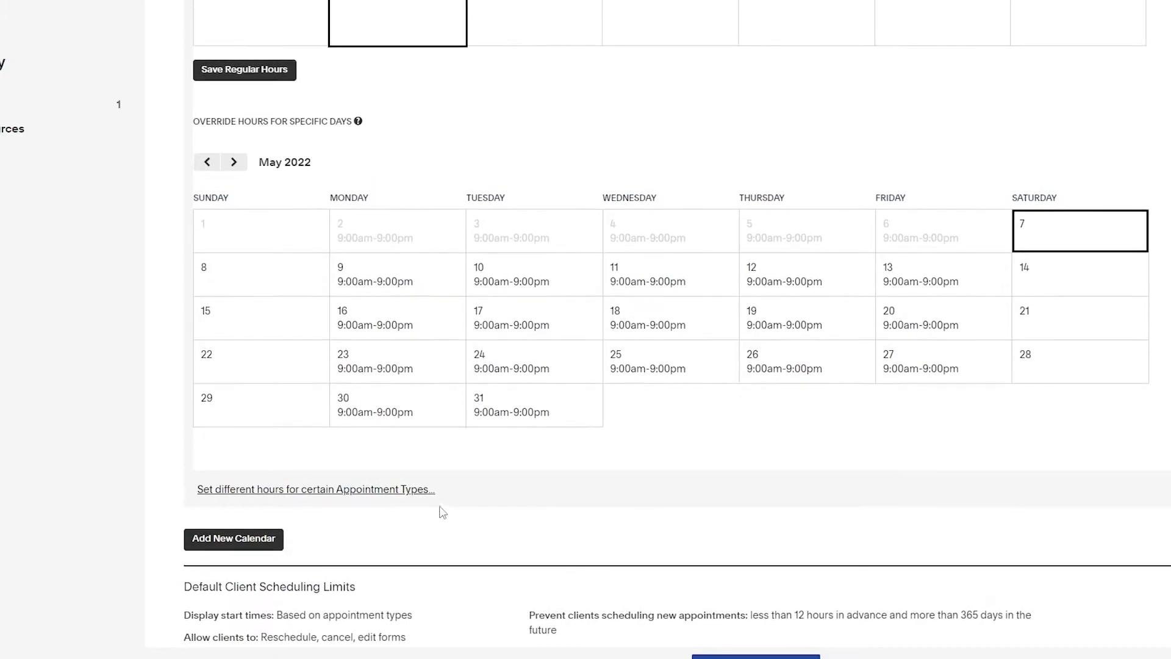
scroll(439, 510, "down", 3)
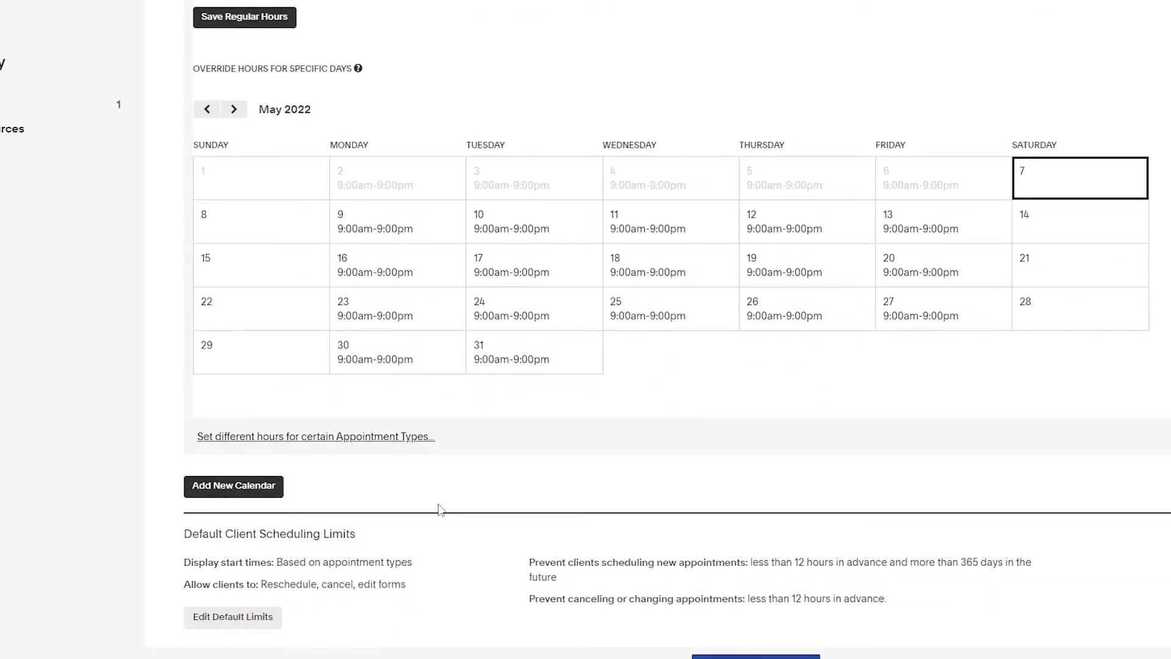
left_click(217, 620)
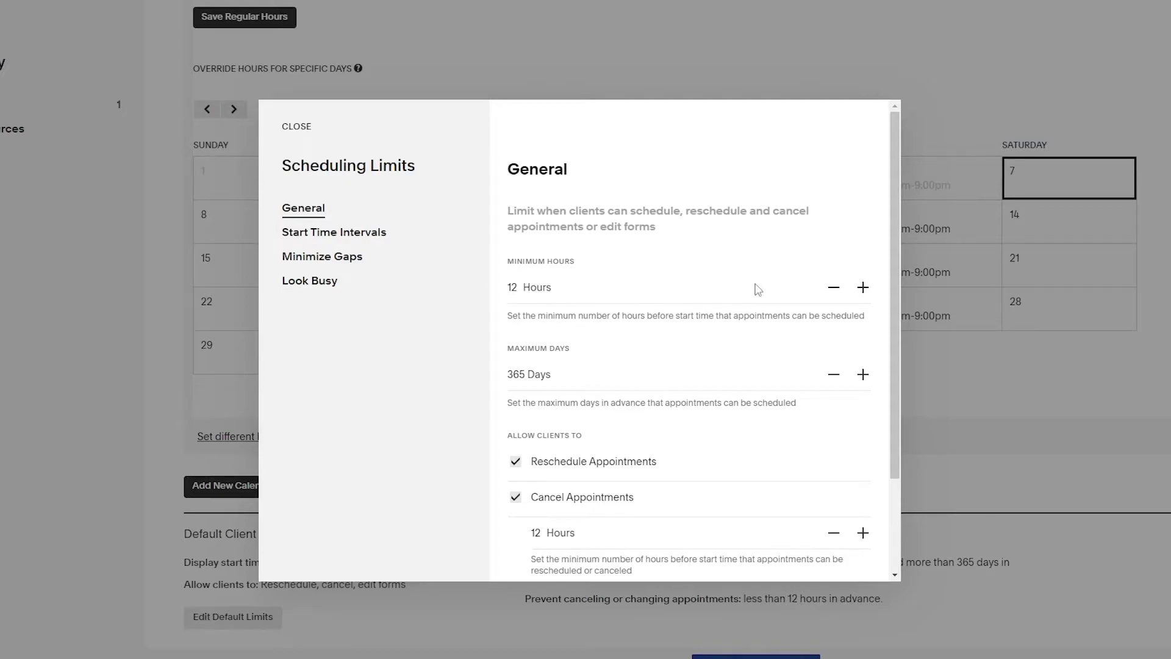
Nudge the minimum notice down and back up, leaving it at 12 hours
left_click(834, 289)
left_click(834, 289)
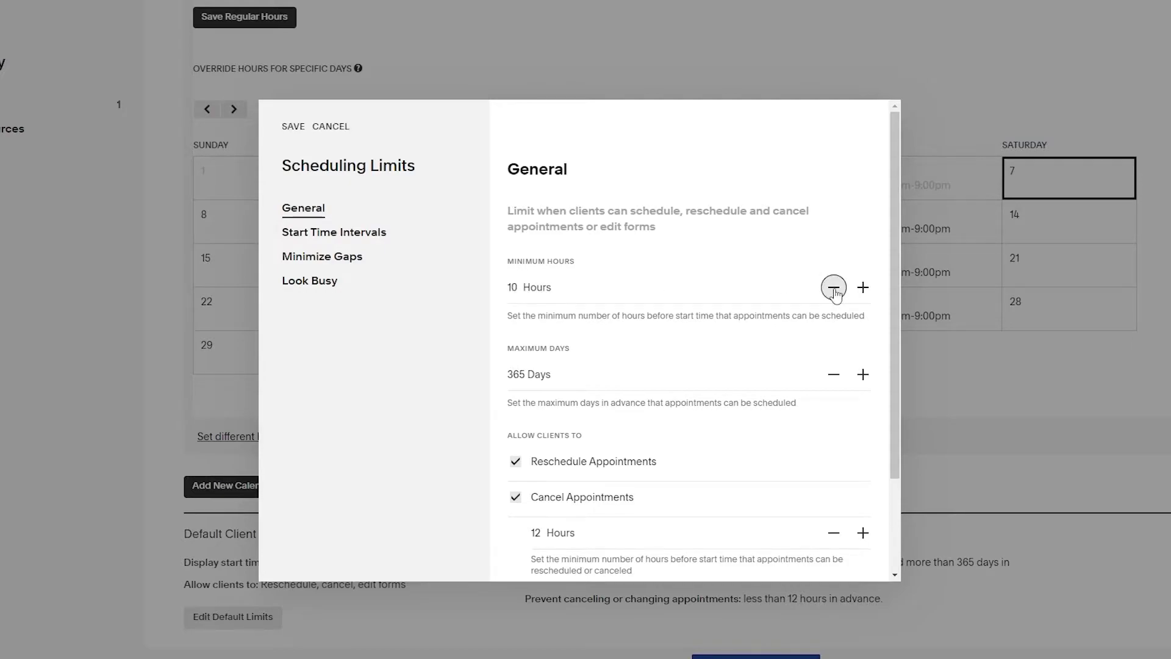
left_click(863, 288)
left_click(863, 288)
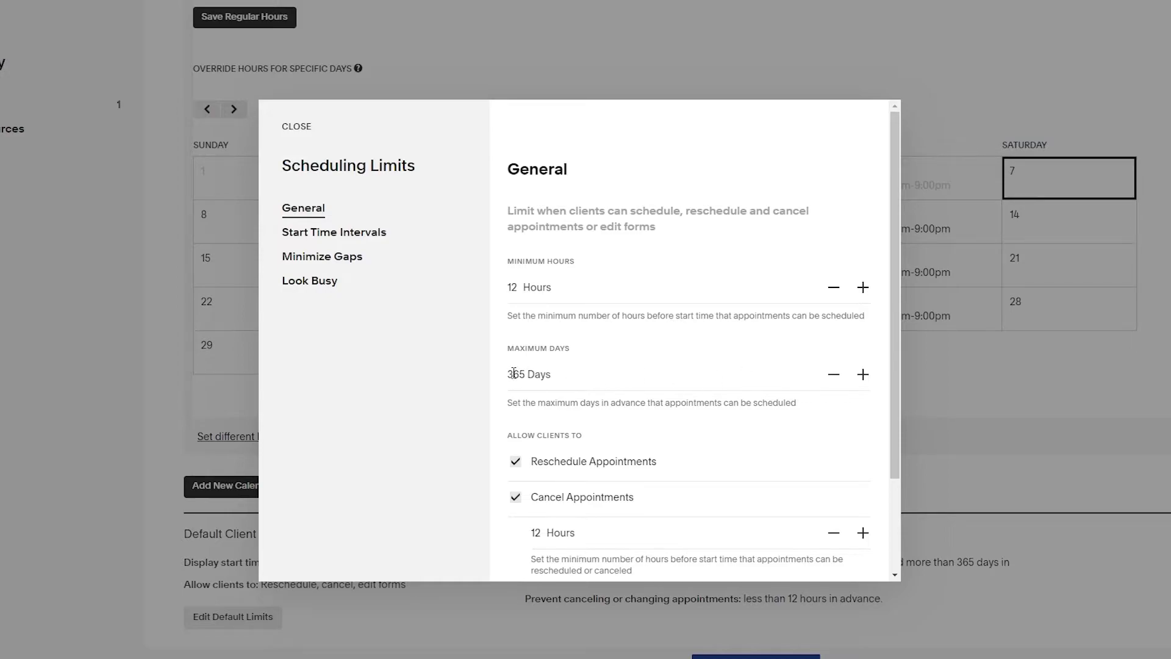
Change the maximum days in advance from 365 to 30
left_click_drag(525, 376, 515, 377)
type("0")
scroll(529, 380, "up", 2)
key("BackSpace")
key("BackSpace")
type("0")
scroll(558, 422, "down", 2)
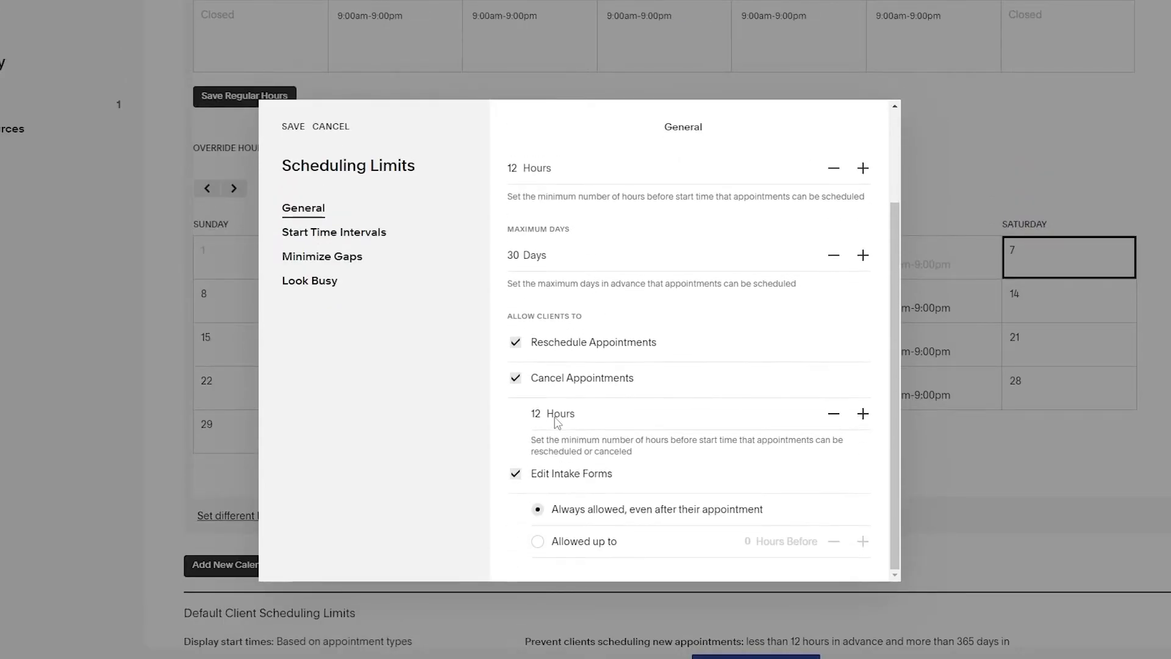
scroll(559, 406, "down", 1)
scroll(545, 366, "down", 1)
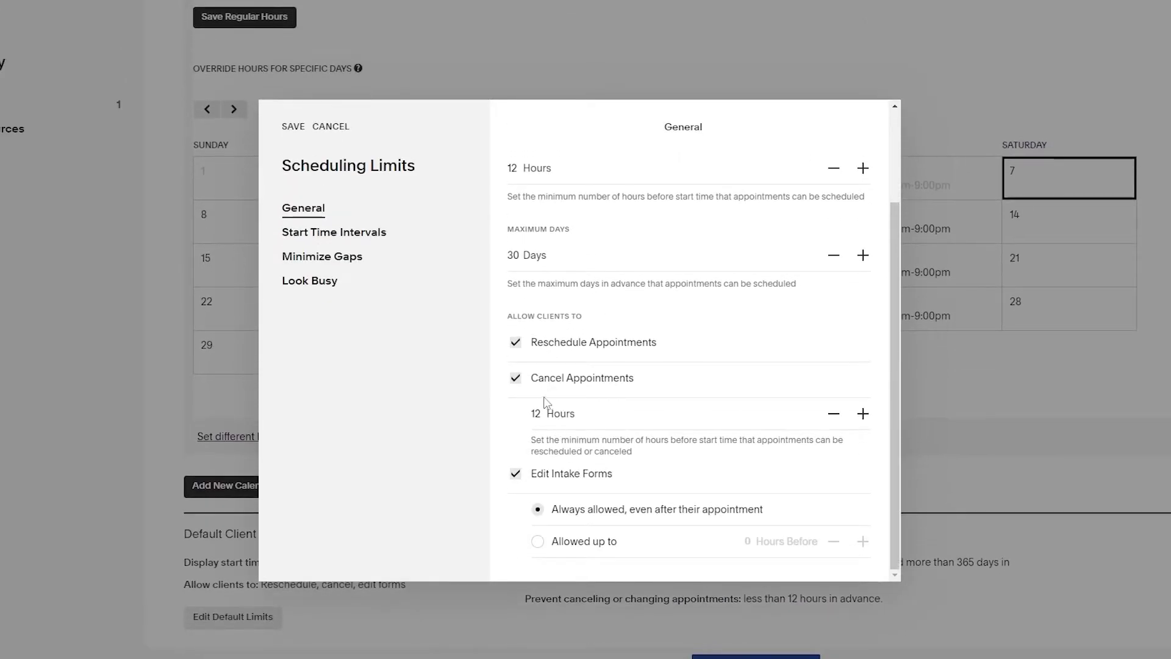
scroll(551, 438, "up", 1)
scroll(550, 438, "down", 1)
scroll(579, 427, "up", 1)
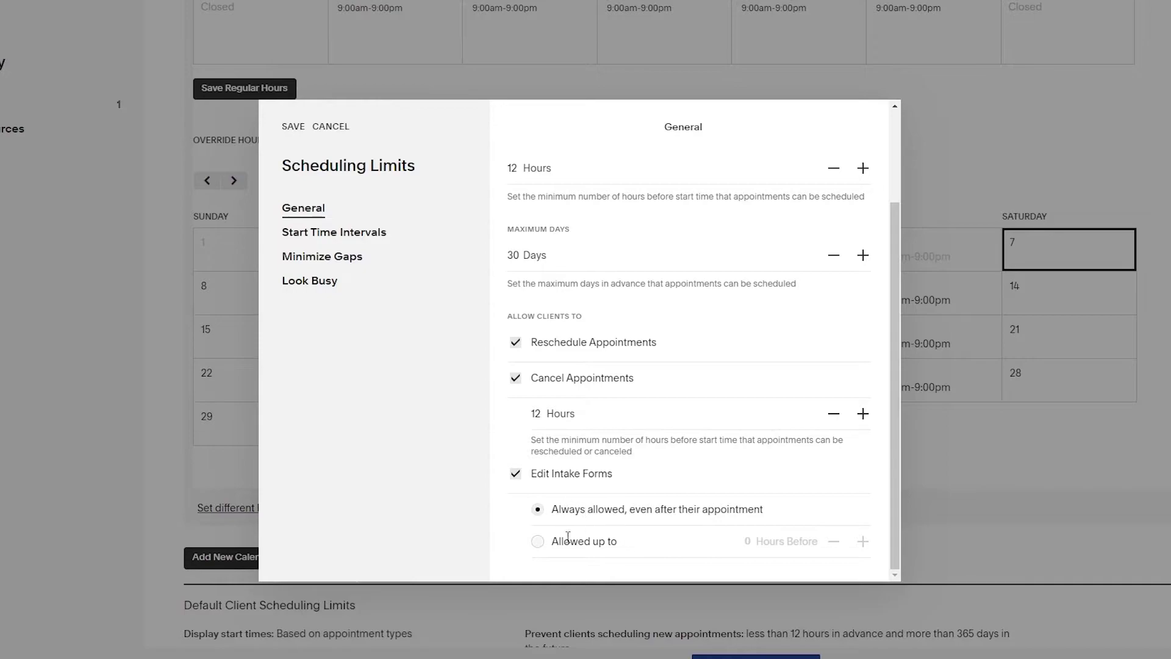
scroll(646, 488, "up", 2)
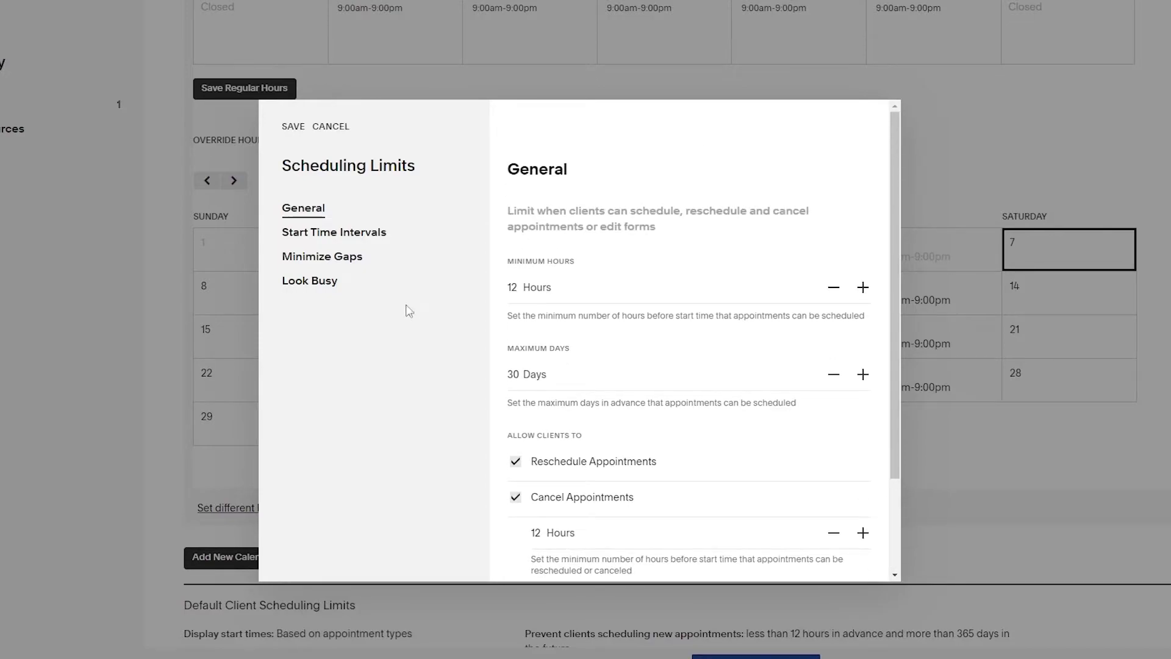
Offer start times every 15 minutes and allow gaps of at least 2 hours
left_click(341, 238)
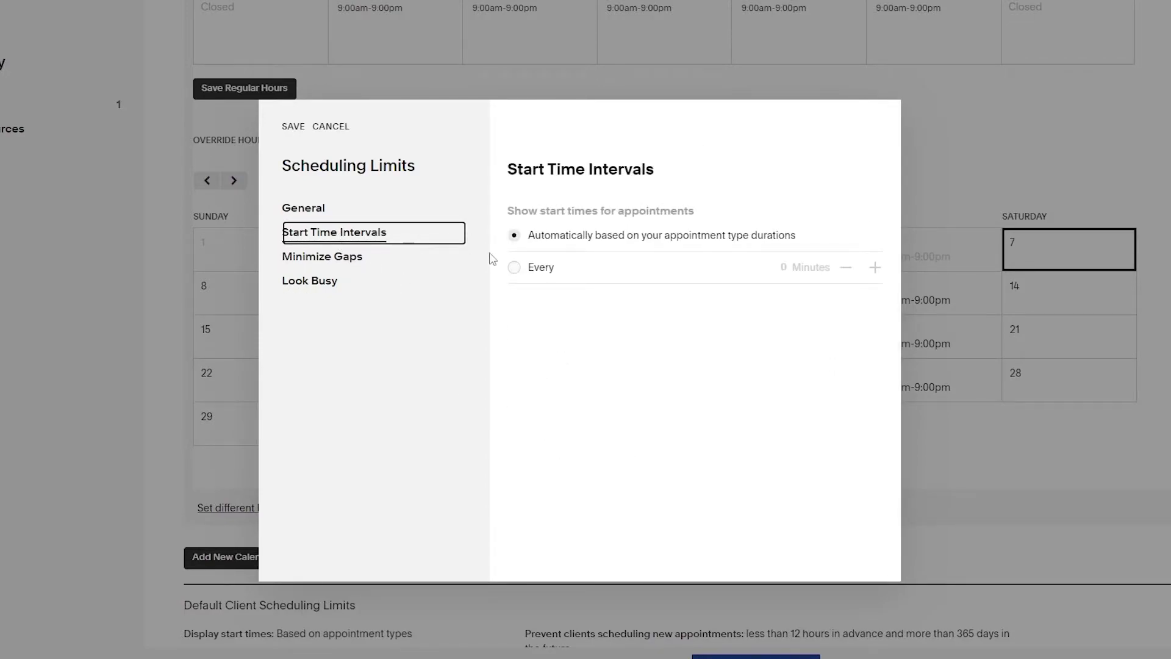
left_click(512, 270)
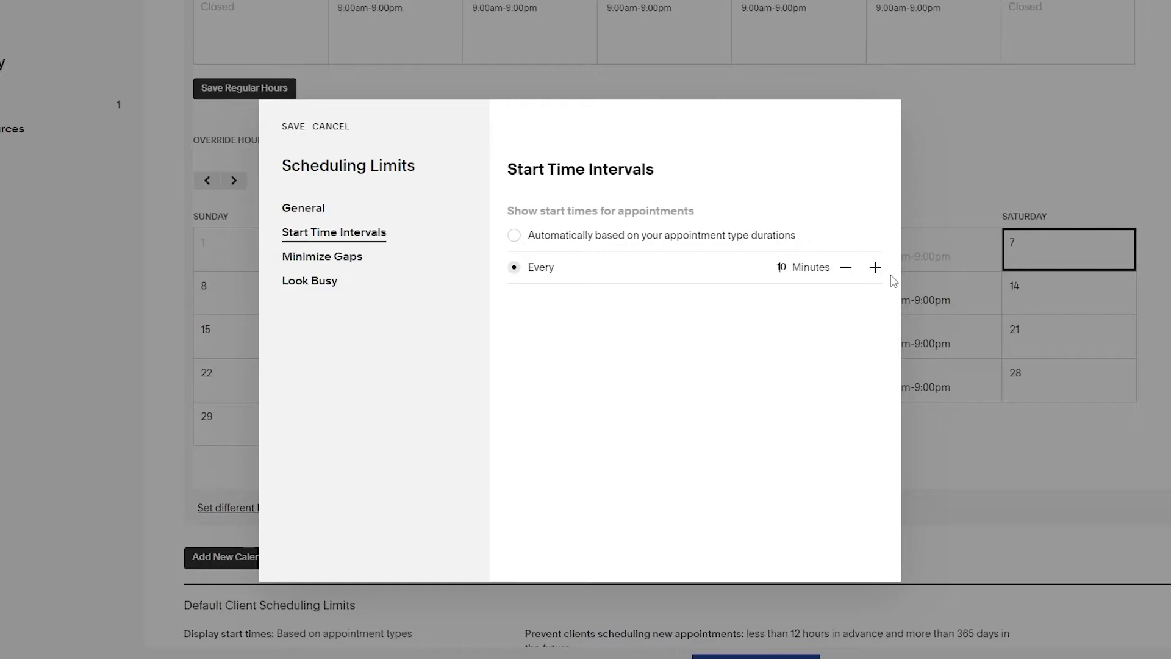
left_click(361, 256)
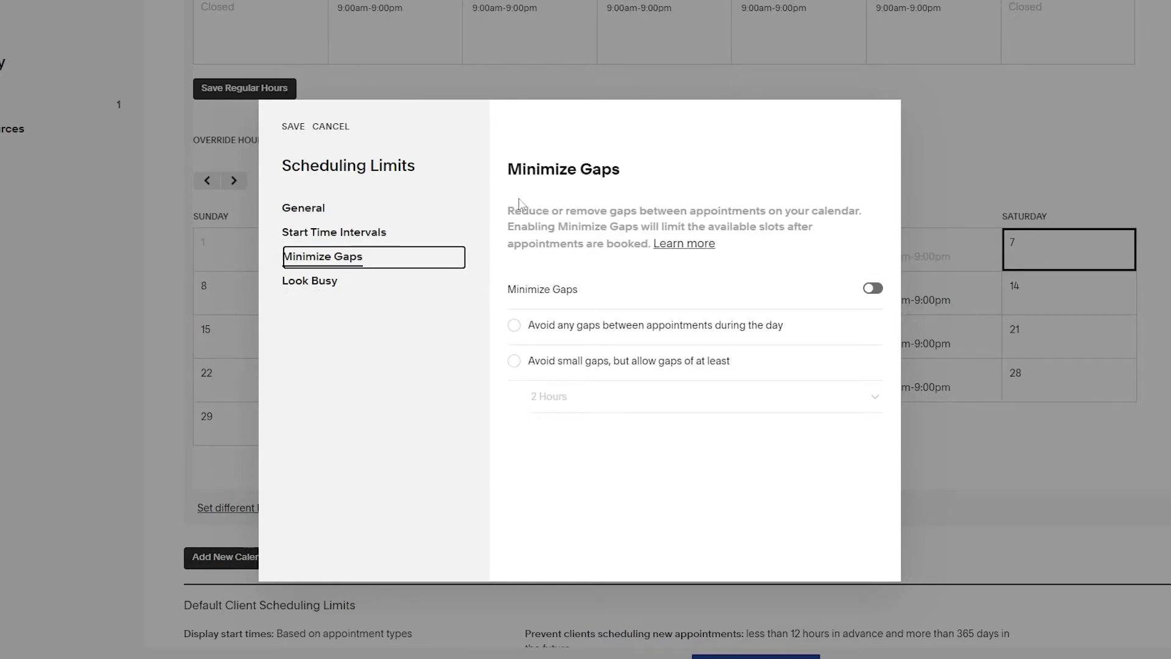
left_click_drag(505, 216, 649, 262)
left_click(695, 325)
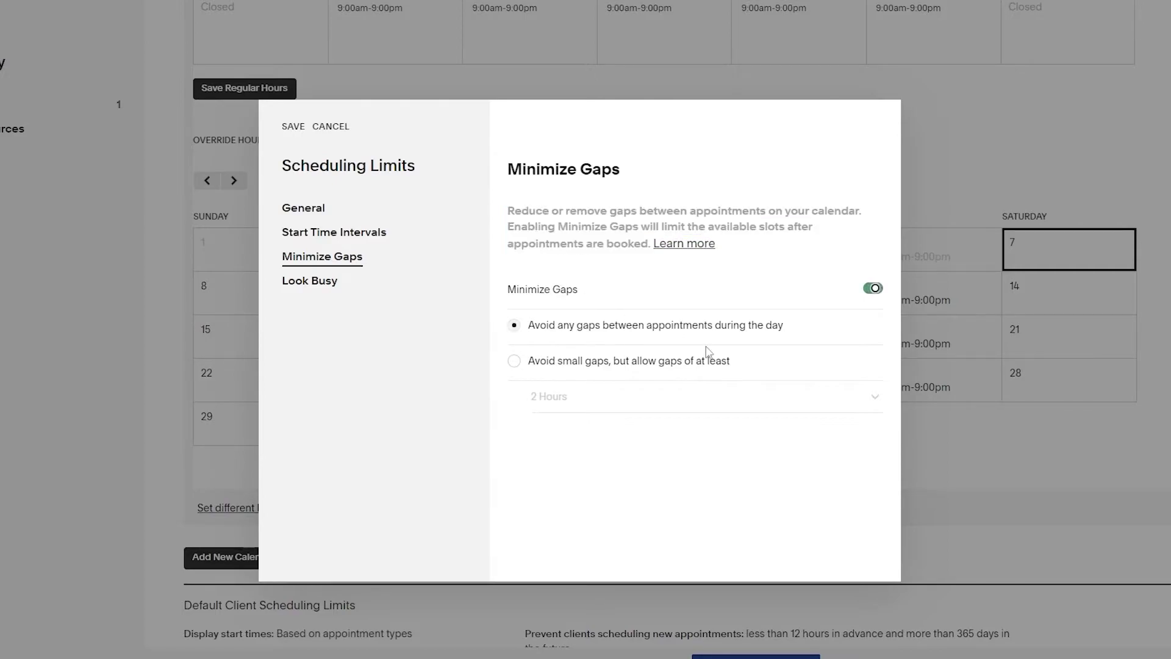
left_click(709, 294)
left_click(515, 361)
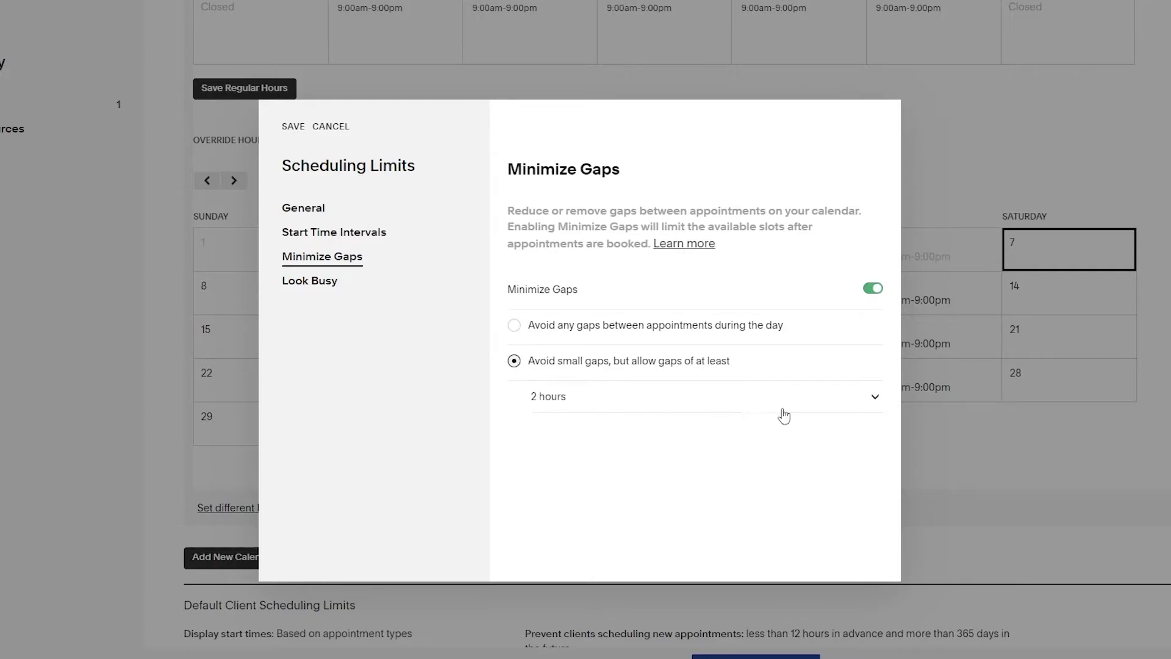
left_click(865, 400)
scroll(620, 421, "up", 3)
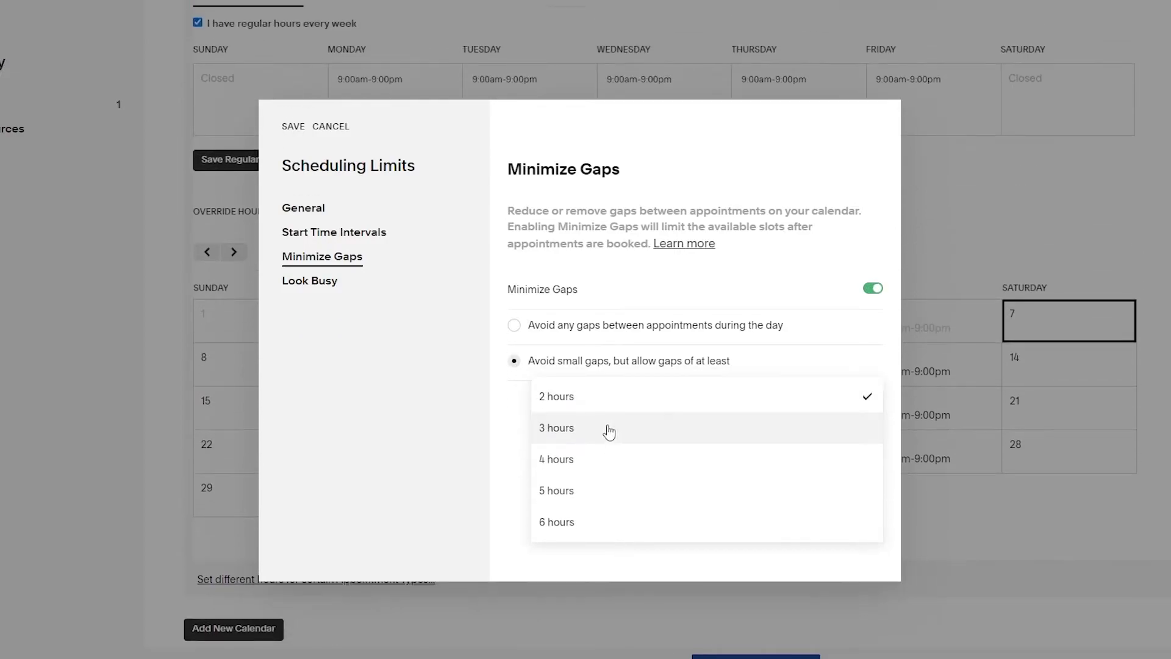
left_click(582, 404)
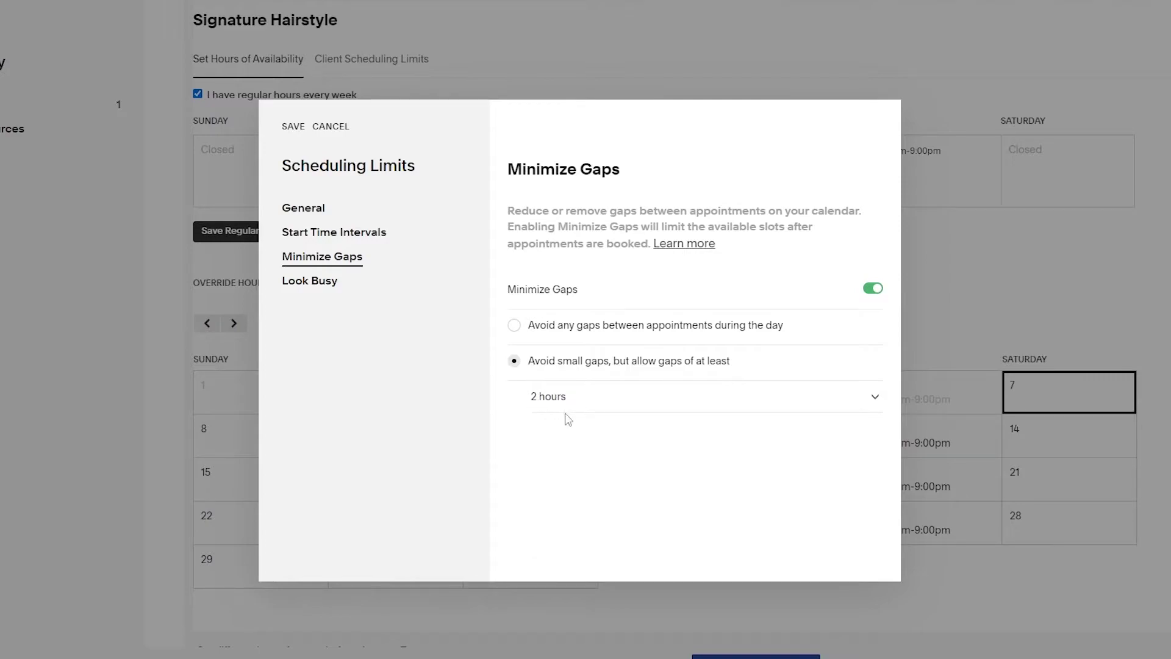
left_click(565, 410)
scroll(589, 451, "down", 1)
scroll(580, 442, "up", 3)
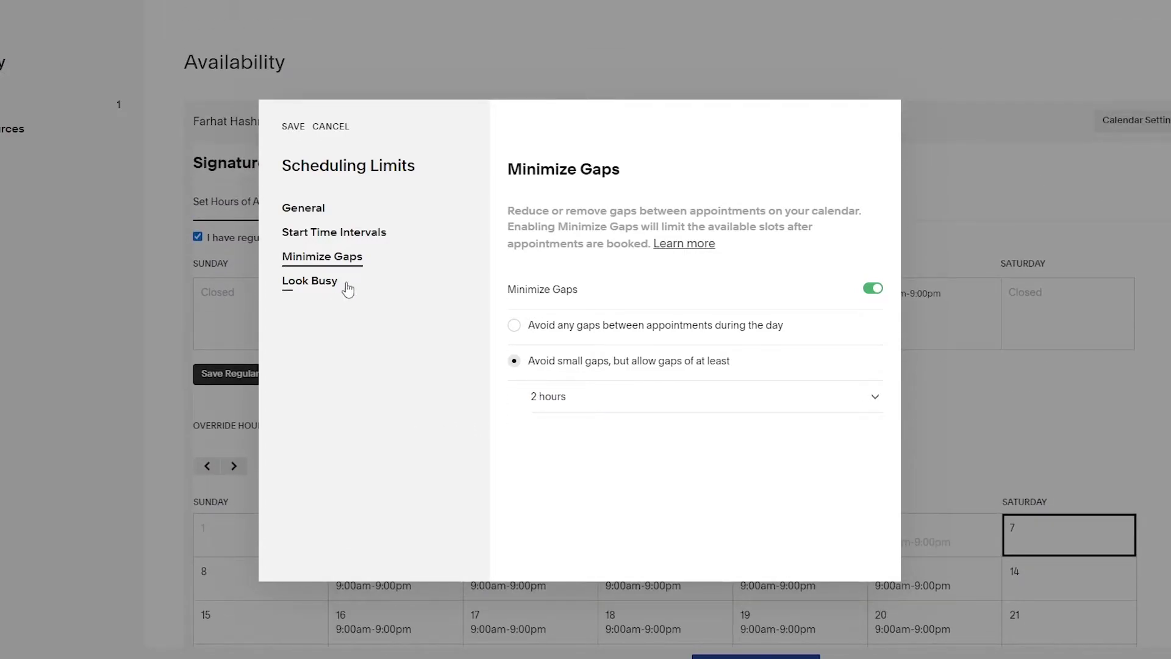
Turn on Look Busy hiding 40% of appointments and save the limits
left_click(322, 286)
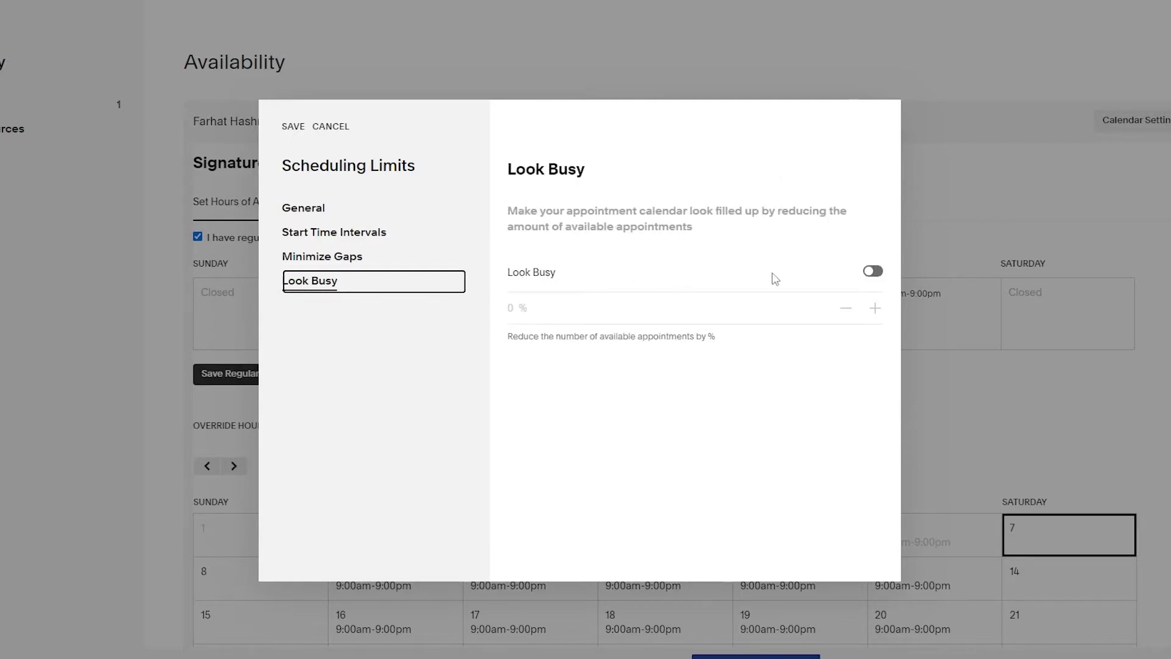
left_click(623, 333)
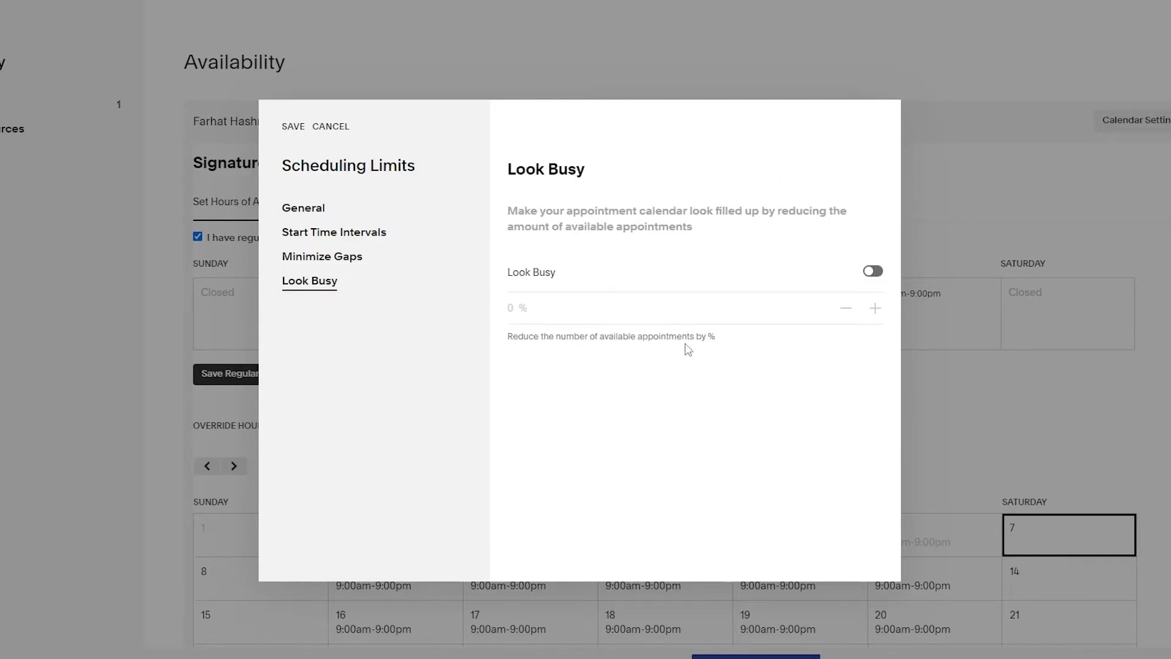
left_click(873, 271)
left_click(874, 308)
left_click(875, 308)
left_click(874, 308)
left_click(874, 308)
type("40")
left_click(664, 419)
left_click(294, 128)
Go to '3. Customize your Scheduling Page' from the setup guide
scroll(439, 384, "down", 4)
scroll(439, 384, "down", 3)
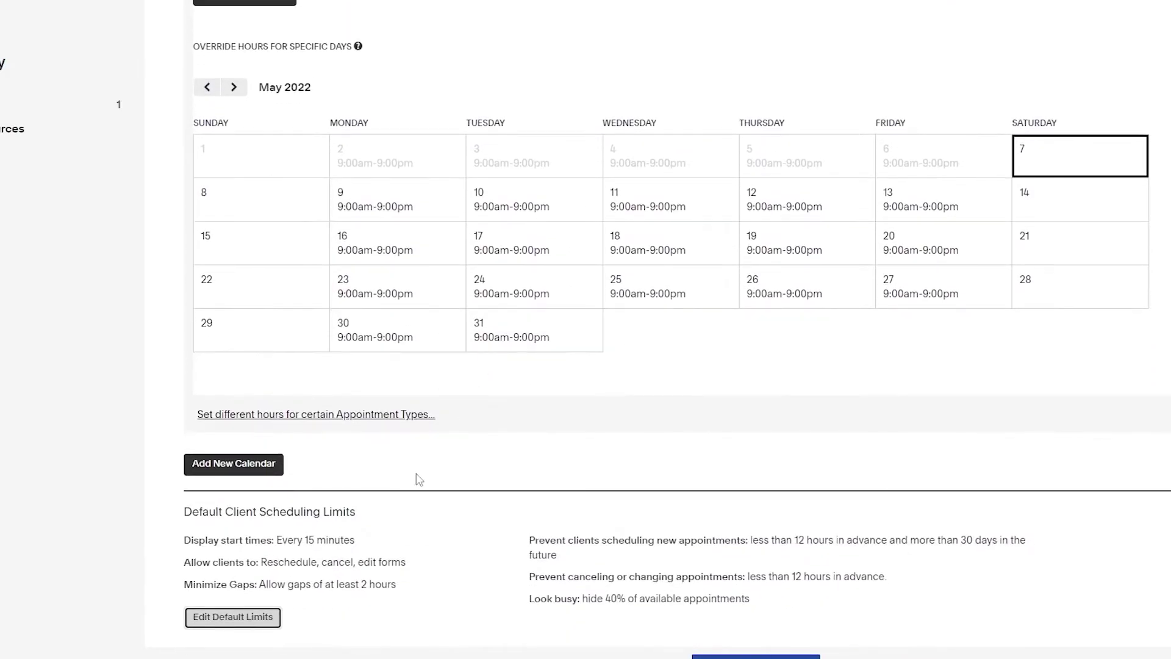
scroll(416, 475, "up", 7)
scroll(337, 453, "up", 2)
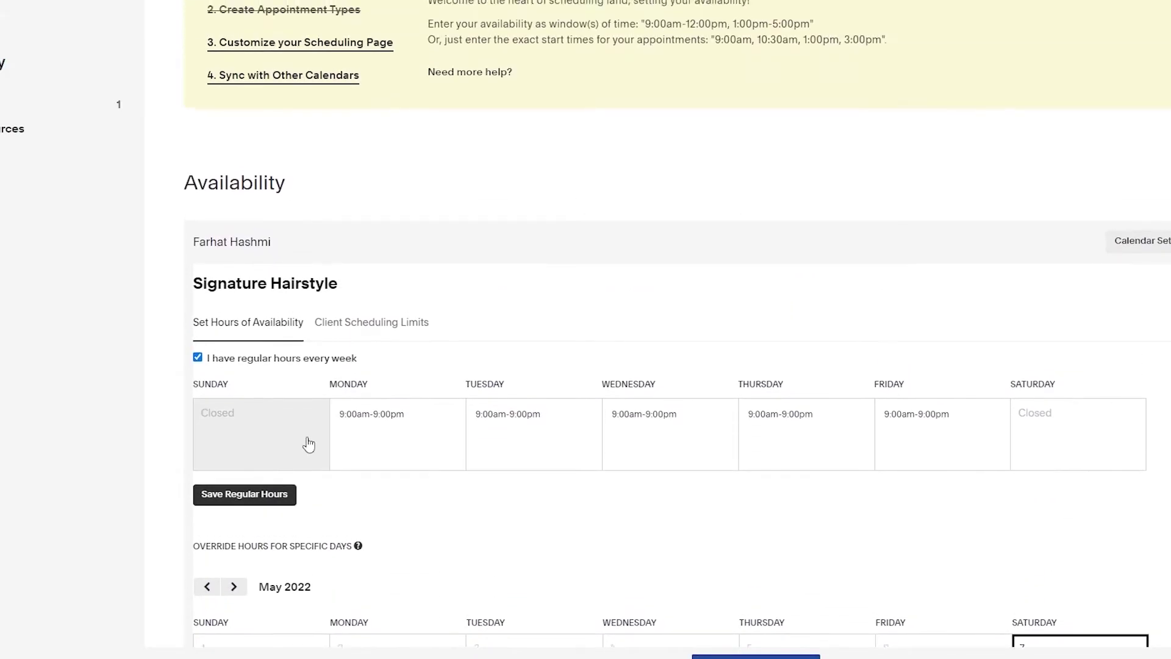
scroll(308, 444, "down", 1)
scroll(378, 445, "up", 3)
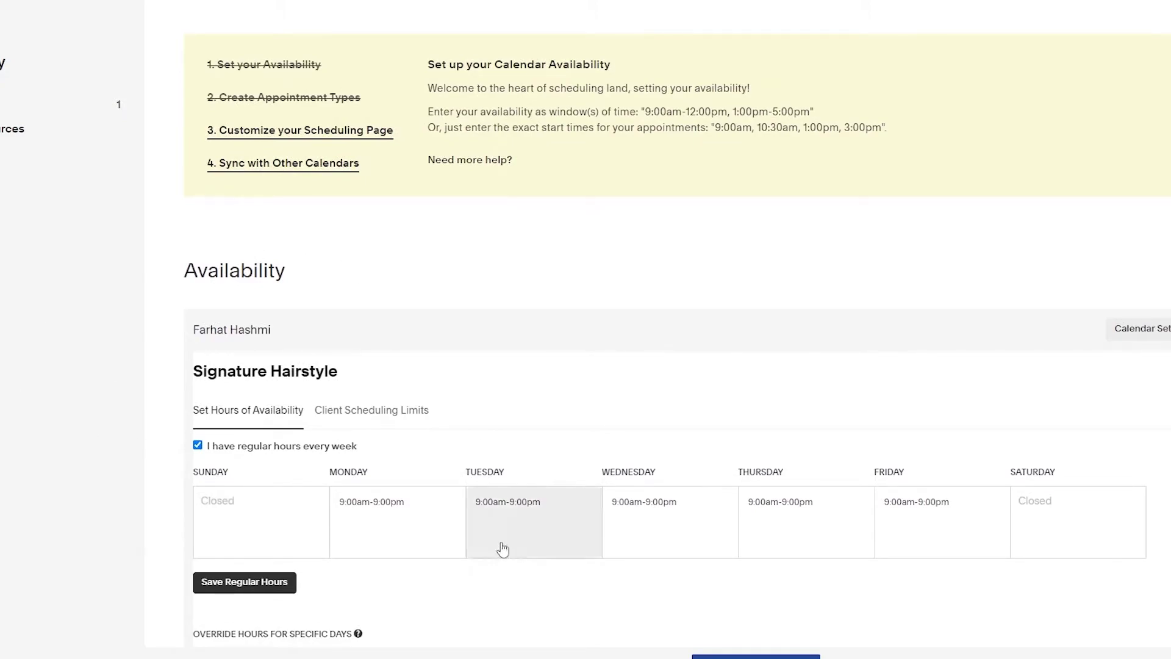
left_click(253, 134)
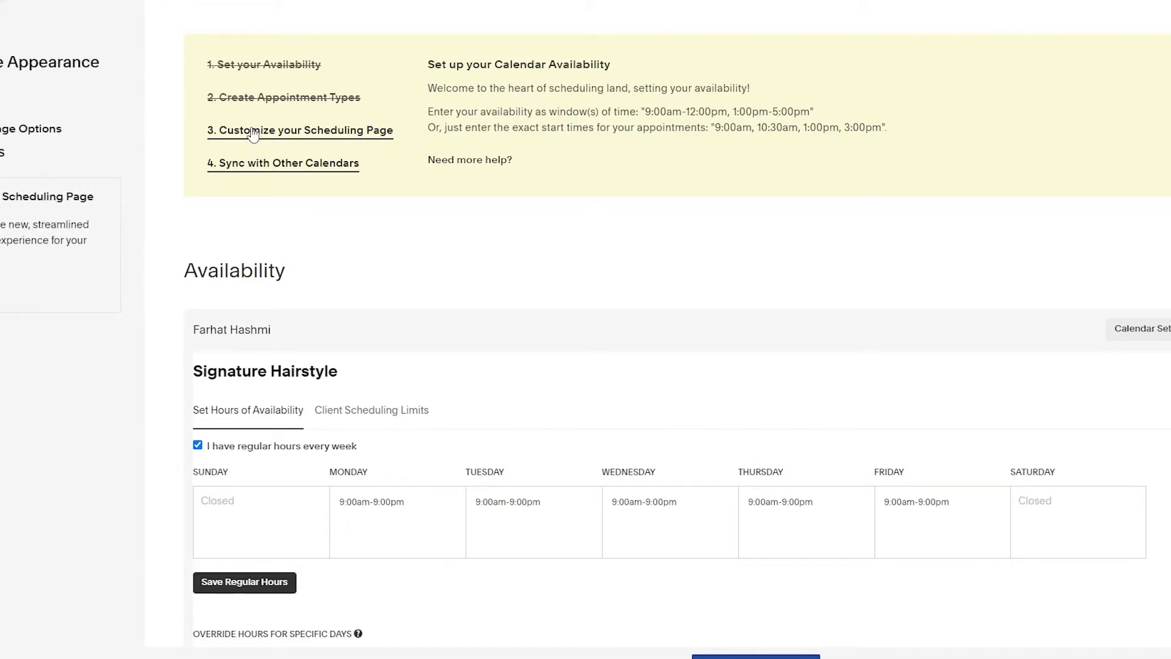
scroll(327, 326, "down", 1)
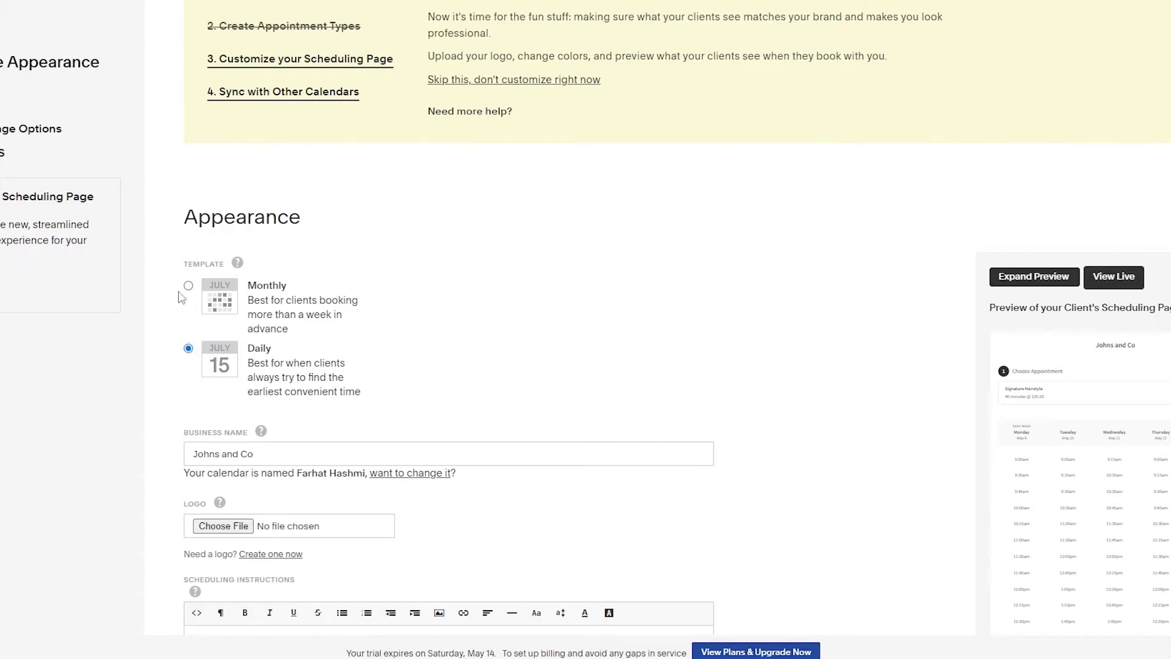
Expand the client booking preview, scroll through it, and close it
left_click(1033, 276)
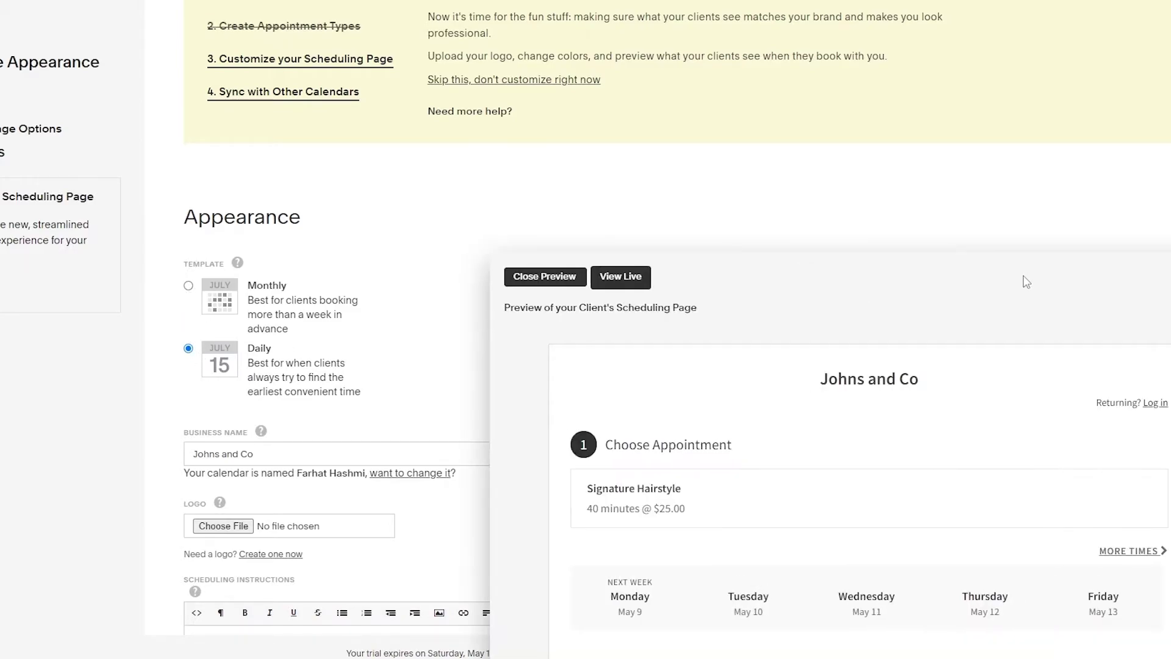
scroll(702, 415, "down", 5)
scroll(721, 462, "down", 3)
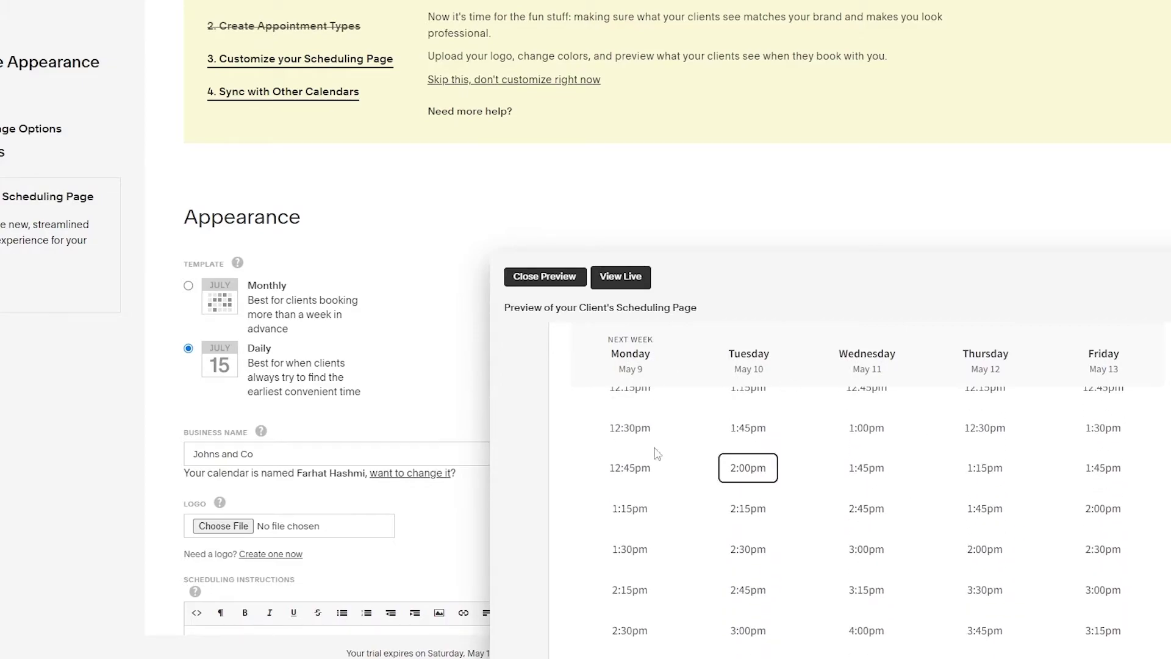
scroll(747, 475, "down", 3)
scroll(634, 427, "up", 8)
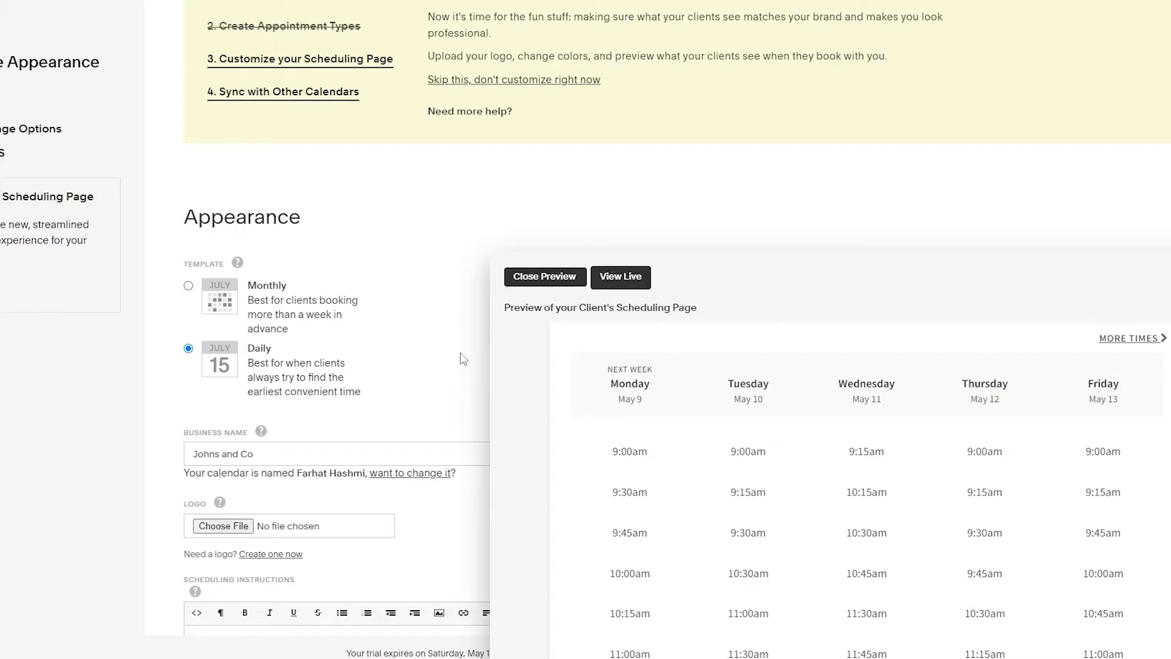
scroll(750, 488, "down", 5)
left_click(544, 277)
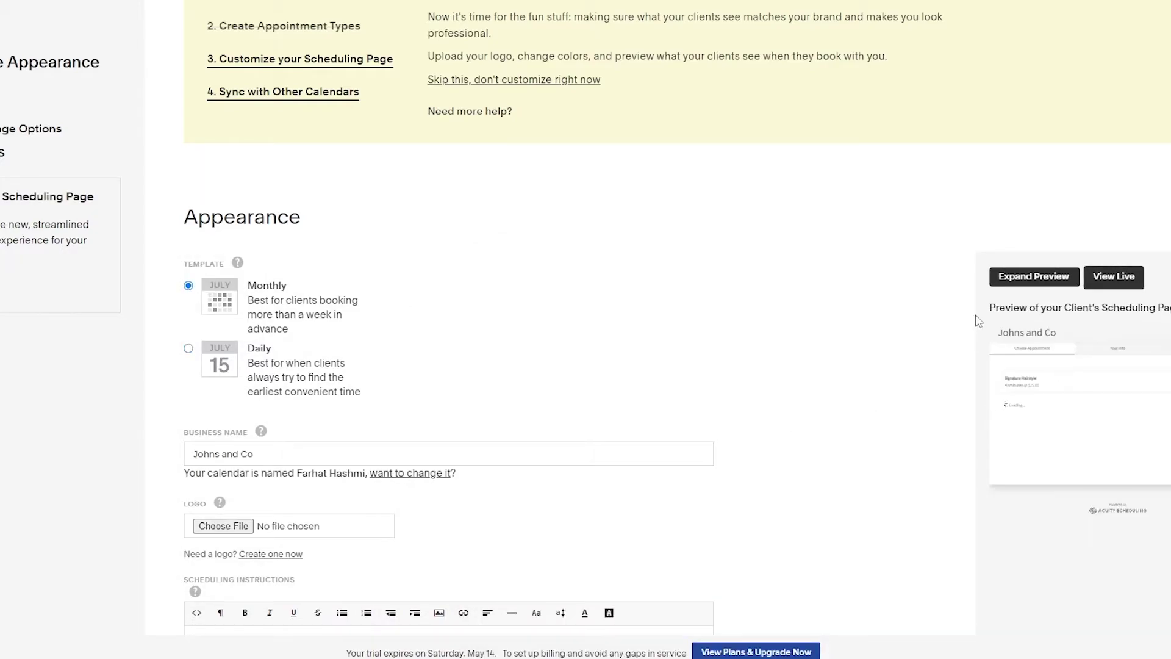
Re-expand the preview and check the available times on May 9
left_click(1031, 276)
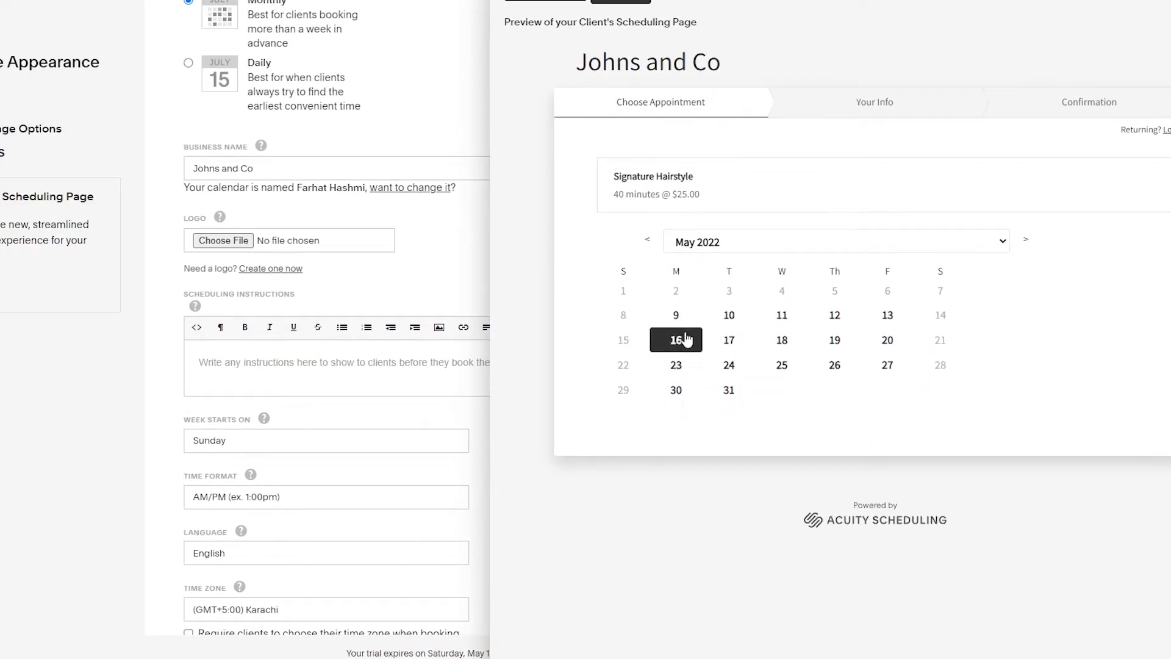
left_click(685, 321)
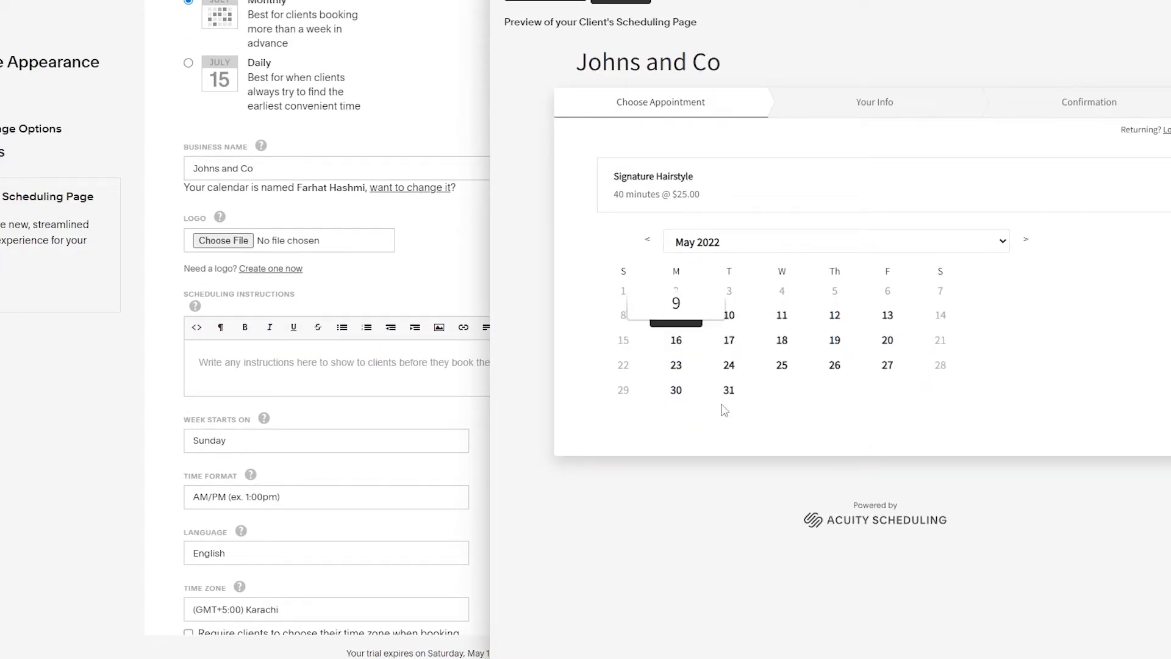
scroll(671, 366, "down", 5)
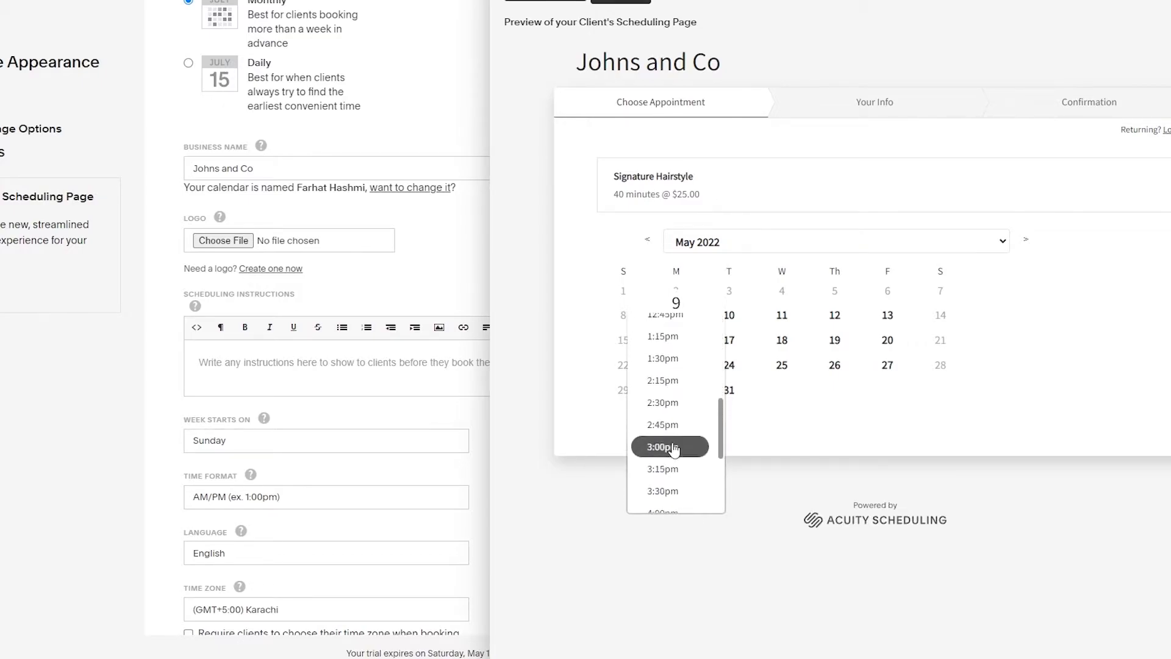
scroll(671, 439, "up", 5)
left_click(833, 451)
scroll(624, 321, "up", 3)
scroll(624, 322, "down", 2)
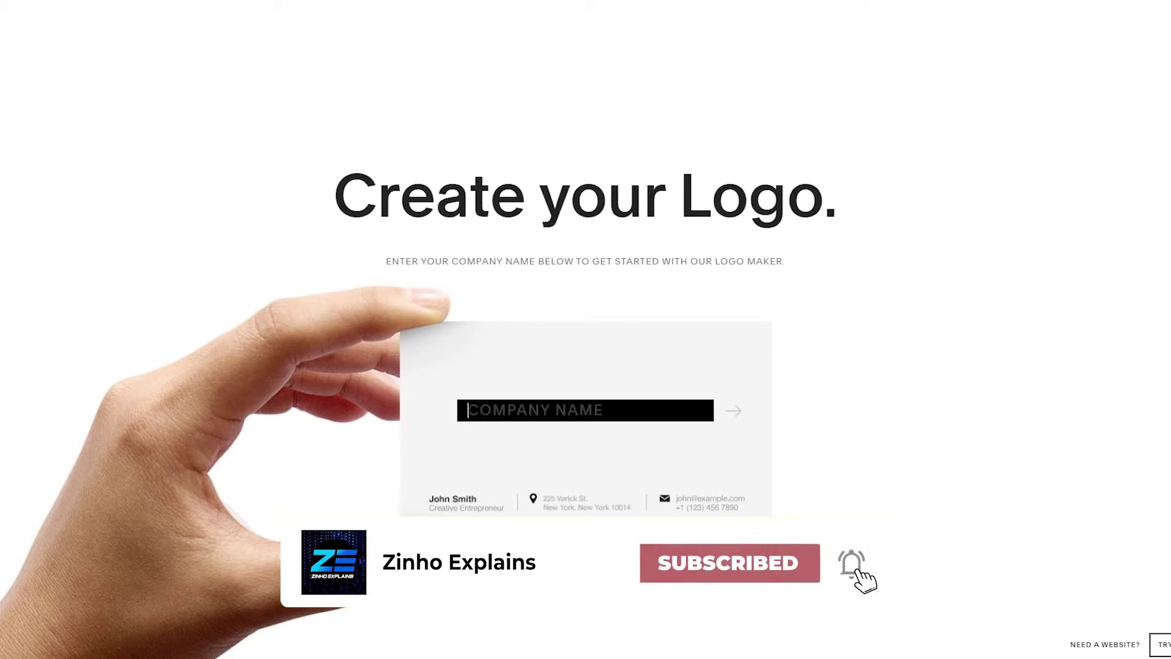
Generate a 'Johns & Co' logo and swap its symbol for a mustache
type("Johns")
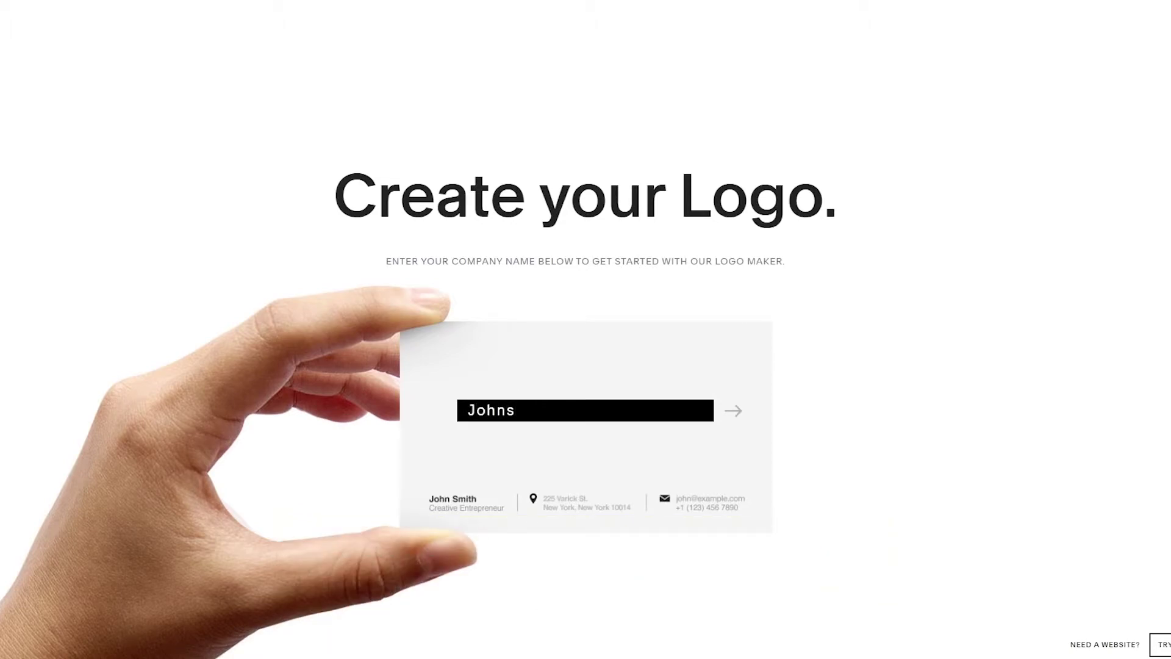
type(" & Co")
left_click(734, 411)
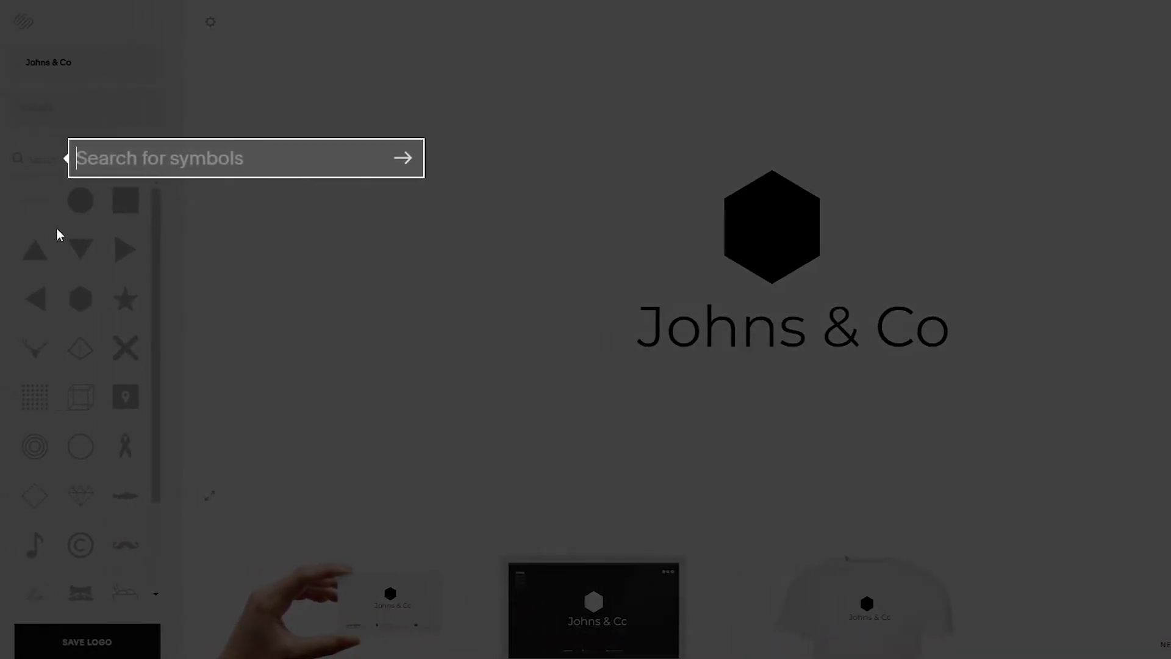
scroll(67, 341, "down", 3)
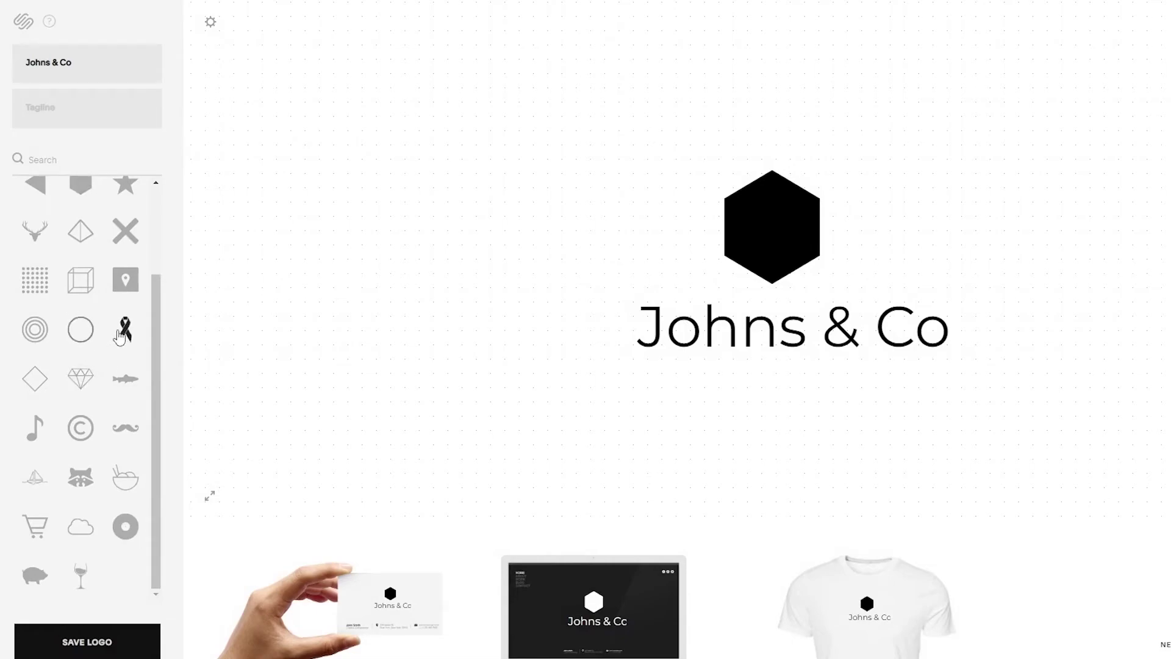
left_click(128, 425)
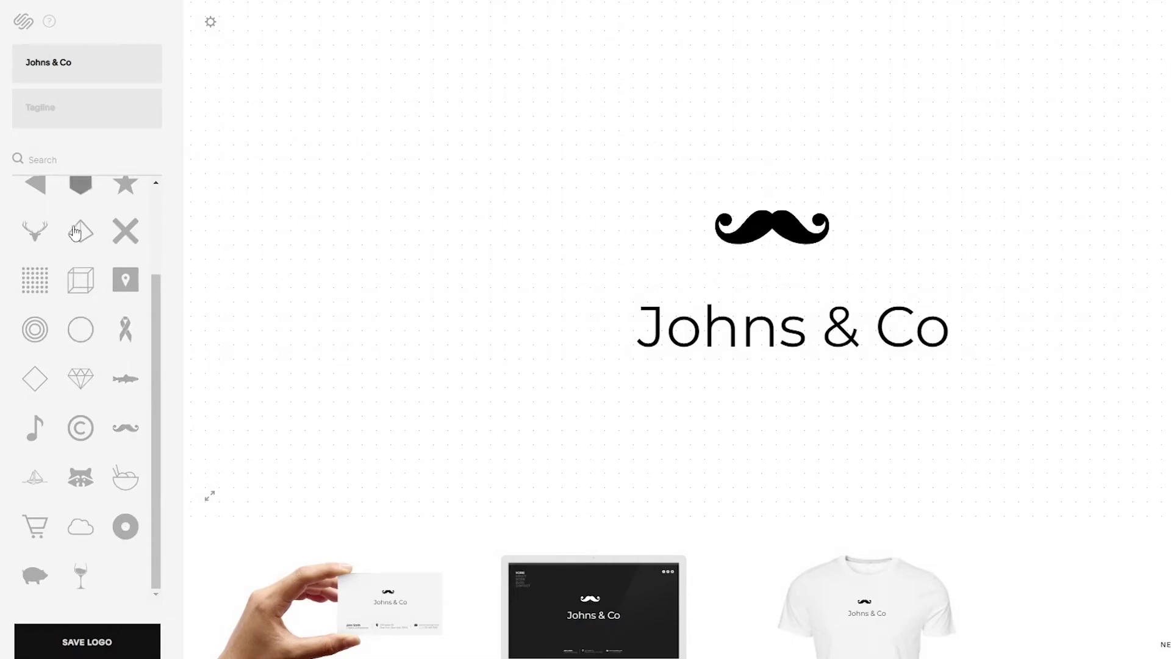
Center the mustache above the Johns & Co text
scroll(107, 261, "up", 3)
scroll(106, 261, "down", 3)
left_click_drag(777, 342, 771, 295)
left_click_drag(783, 240, 793, 240)
mouse_move(782, 280)
left_mouse_down()
mouse_move(795, 280)
mouse_move(783, 280)
left_mouse_up()
left_click(811, 339)
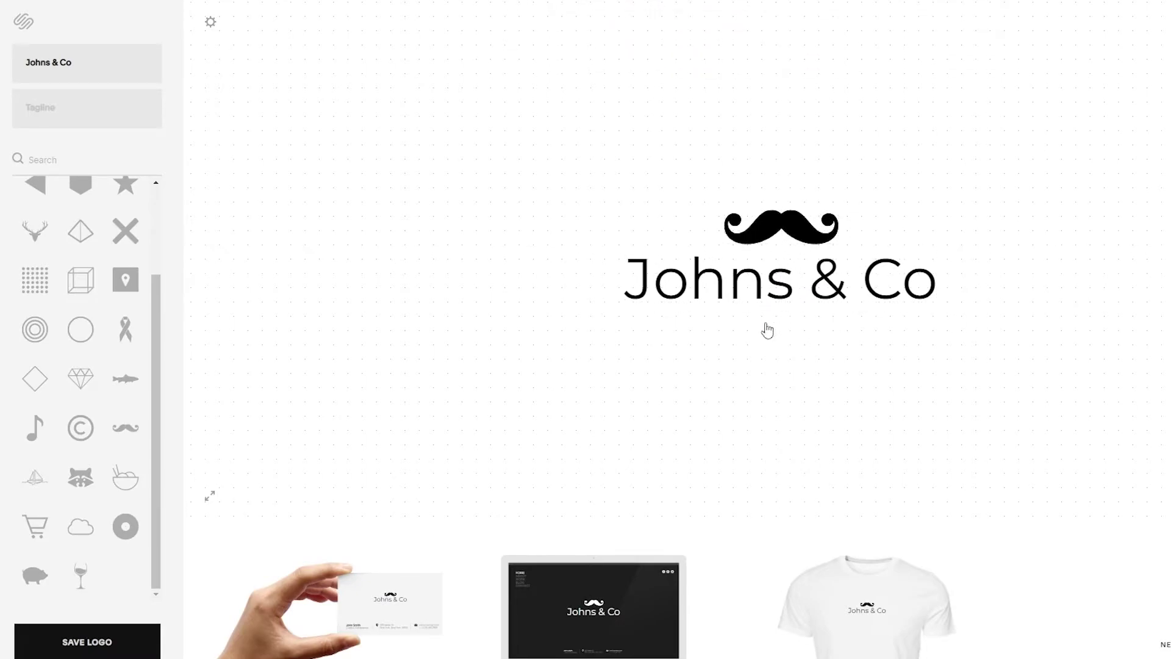
scroll(80, 238, "up", 2)
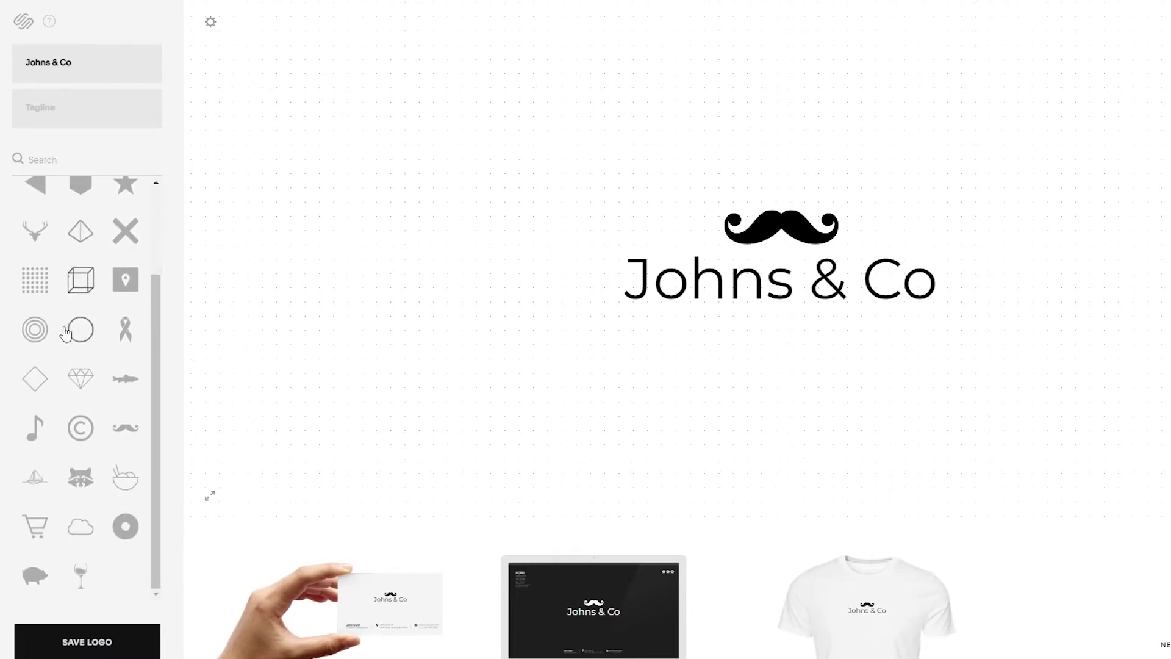
scroll(92, 385, "down", 2)
scroll(84, 536, "up", 2)
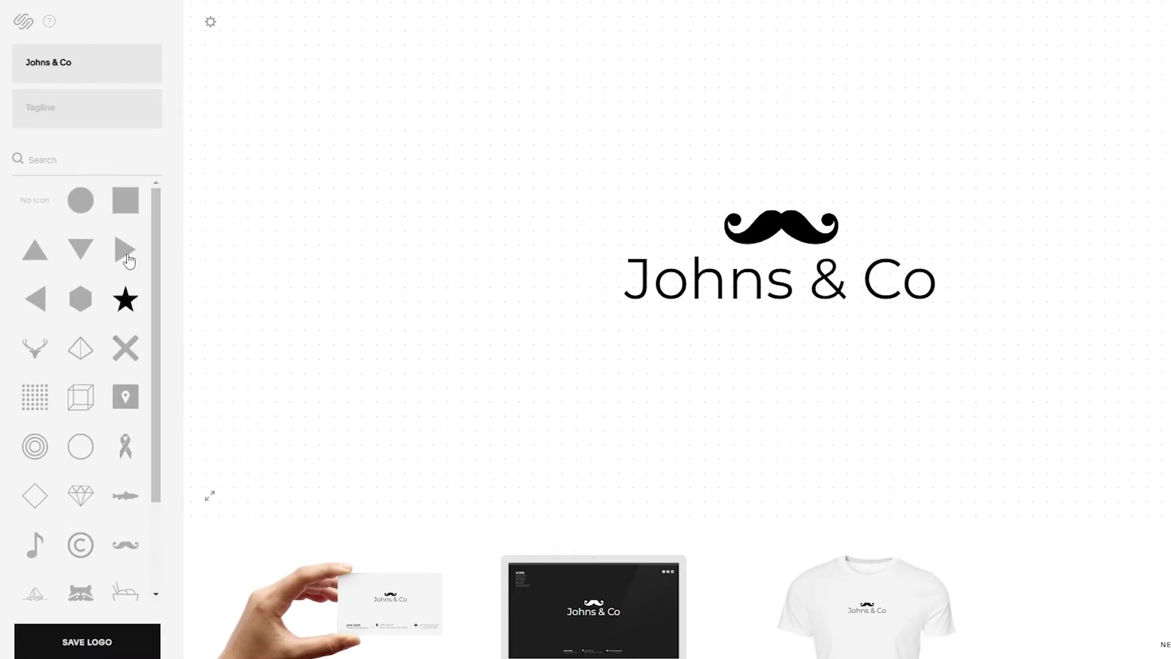
scroll(113, 482, "down", 1)
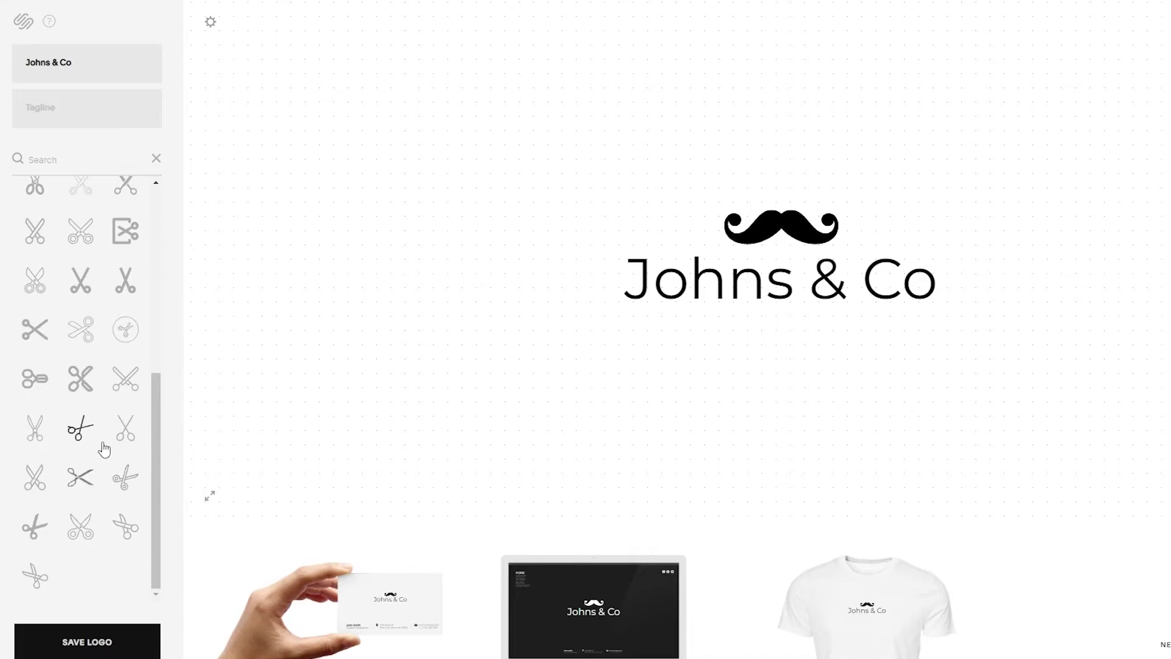
scroll(39, 558, "up", 6)
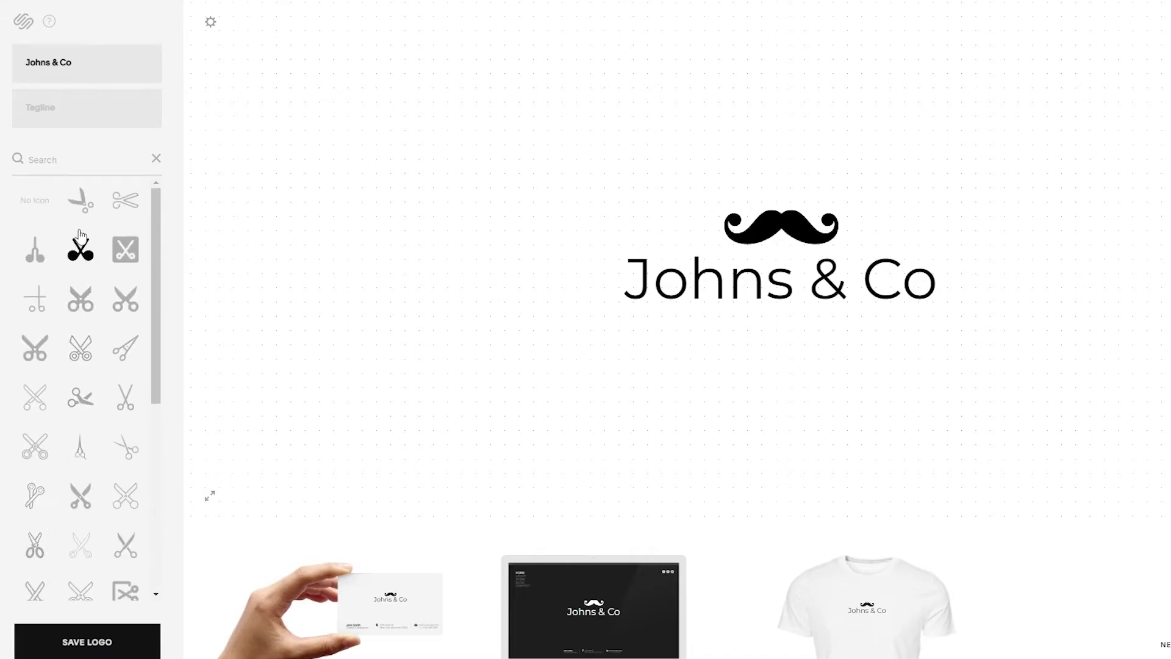
Replace the mustache with a scissors icon placed to the right of 'Johns & Co'
left_click(91, 210)
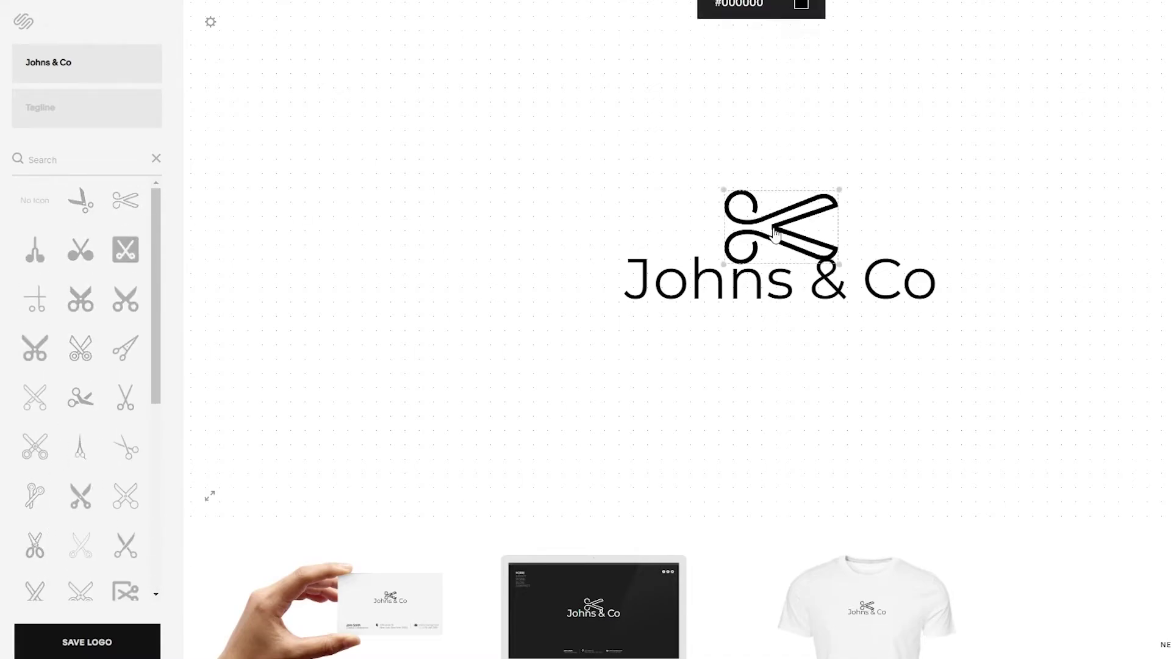
left_click_drag(774, 244, 995, 281)
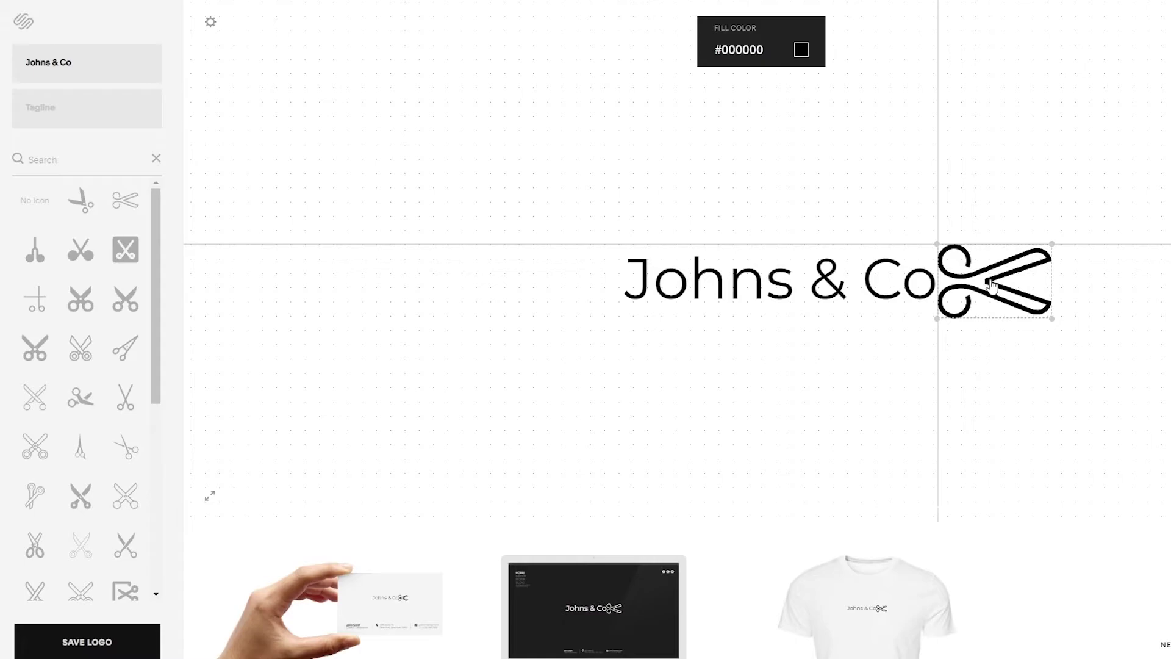
left_click_drag(991, 286, 988, 283)
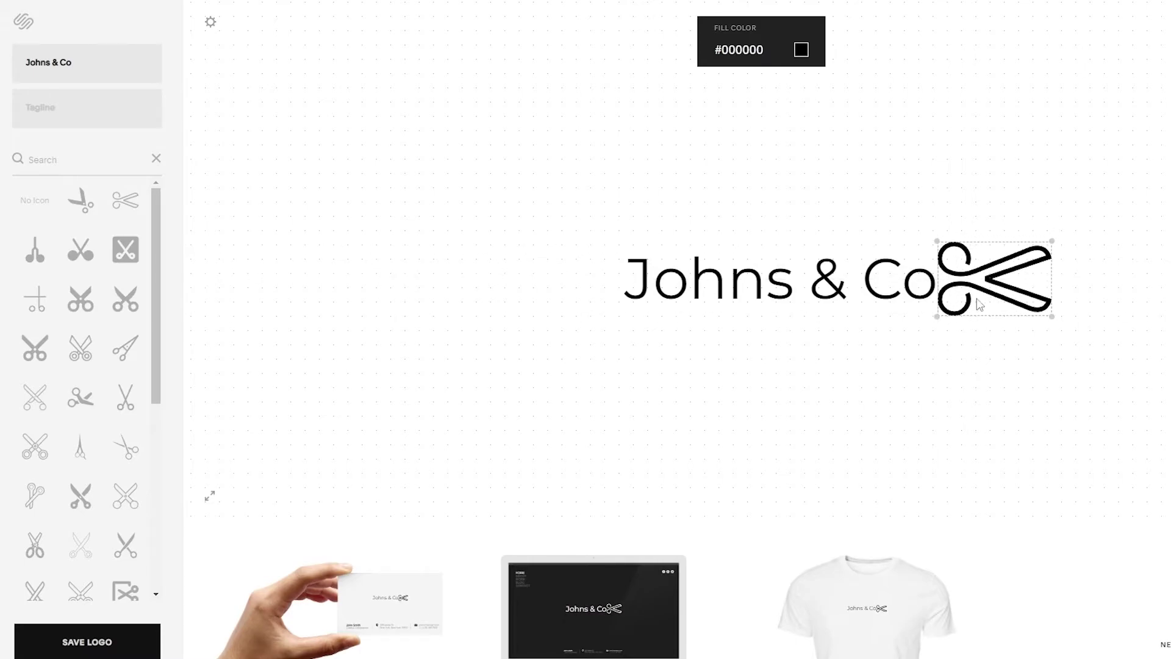
left_click_drag(1106, 360, 577, 218)
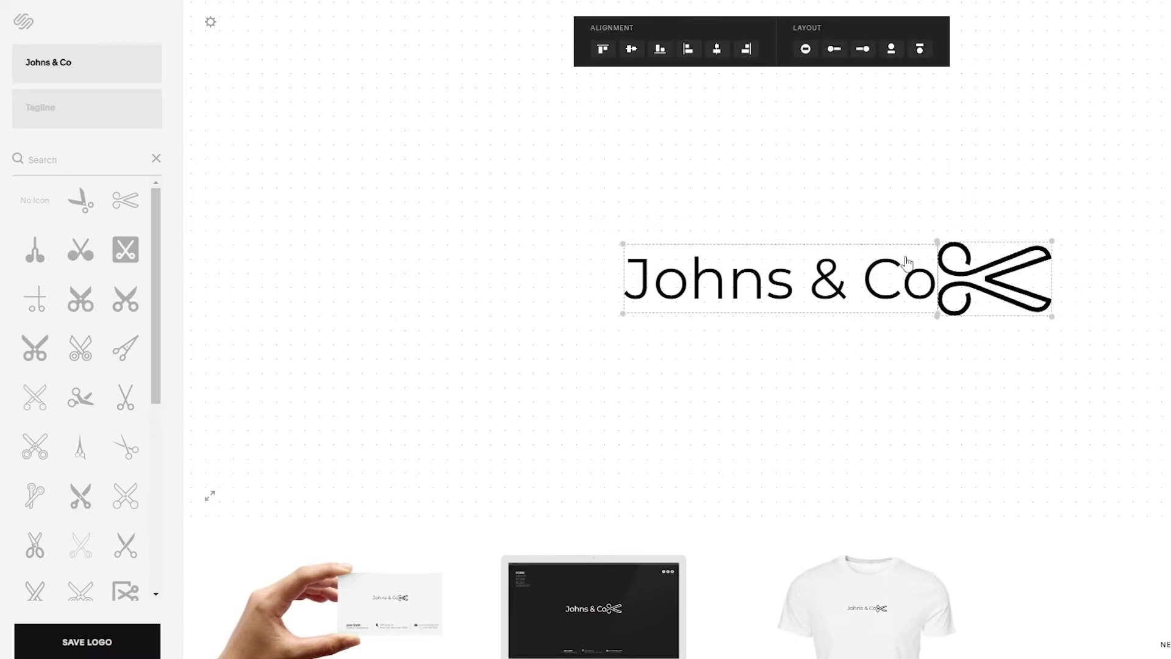
left_click_drag(916, 269, 854, 269)
left_click(835, 359)
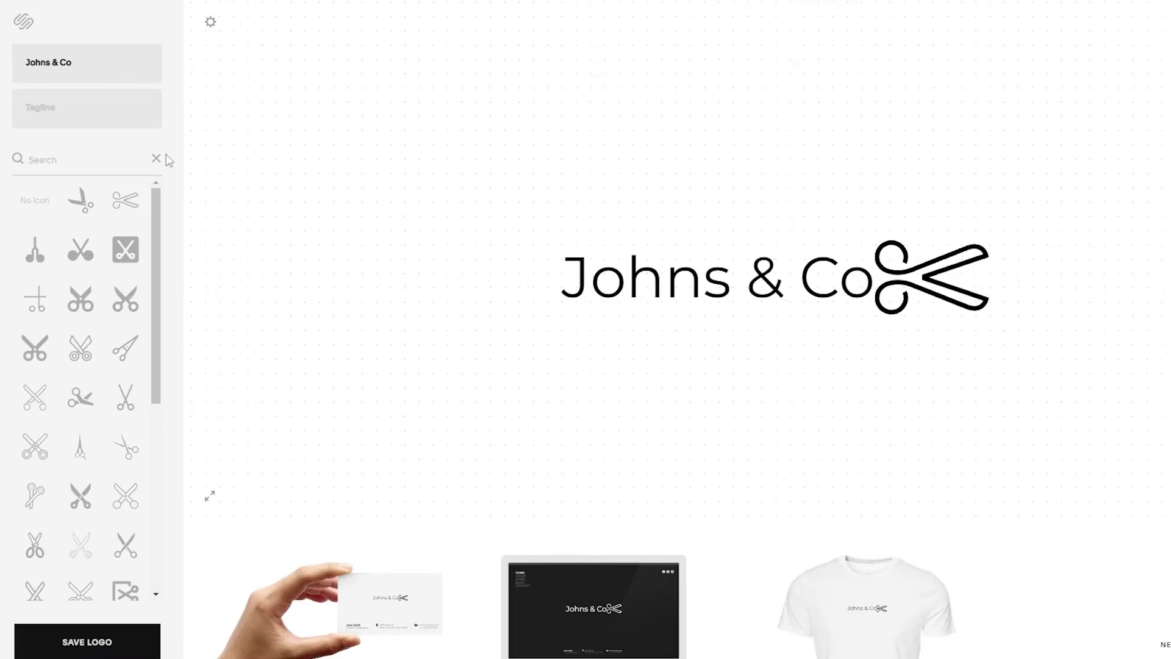
Enter the tagline 'the very best' for the logo
left_click(126, 124)
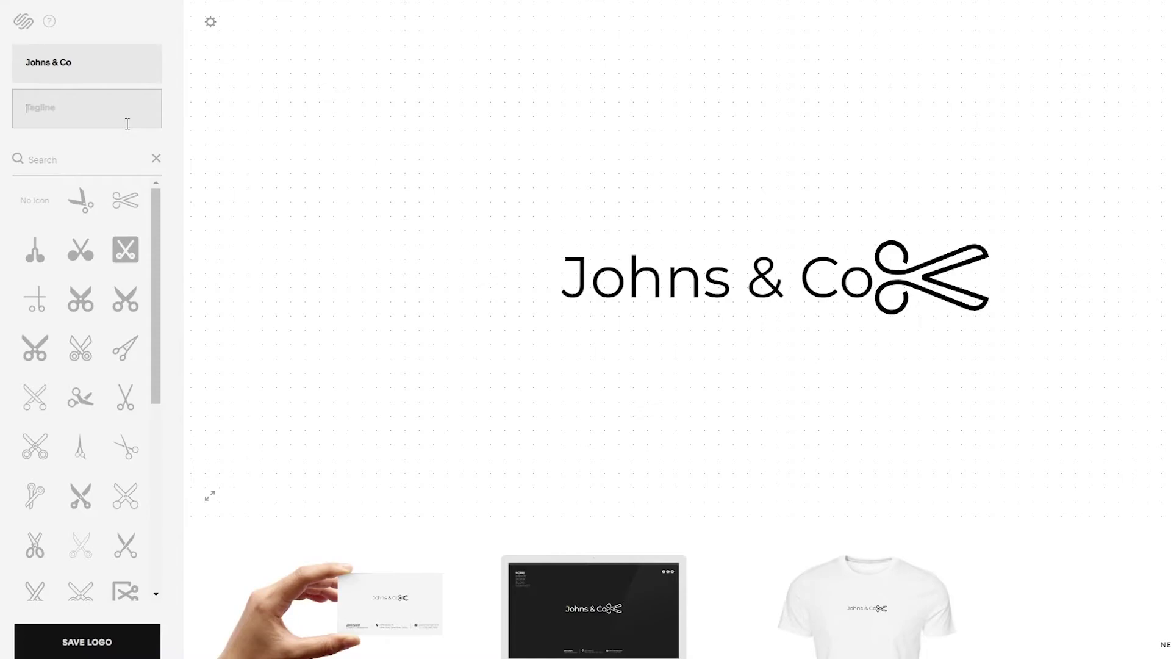
type("h")
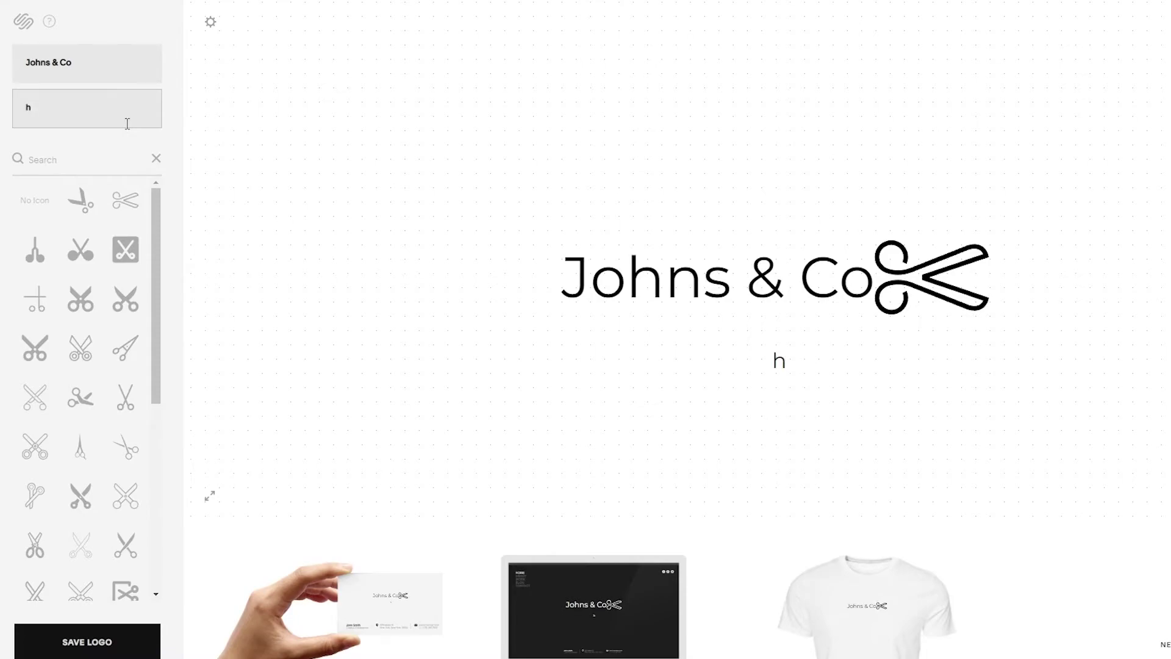
key("BackSpace")
type("the very best")
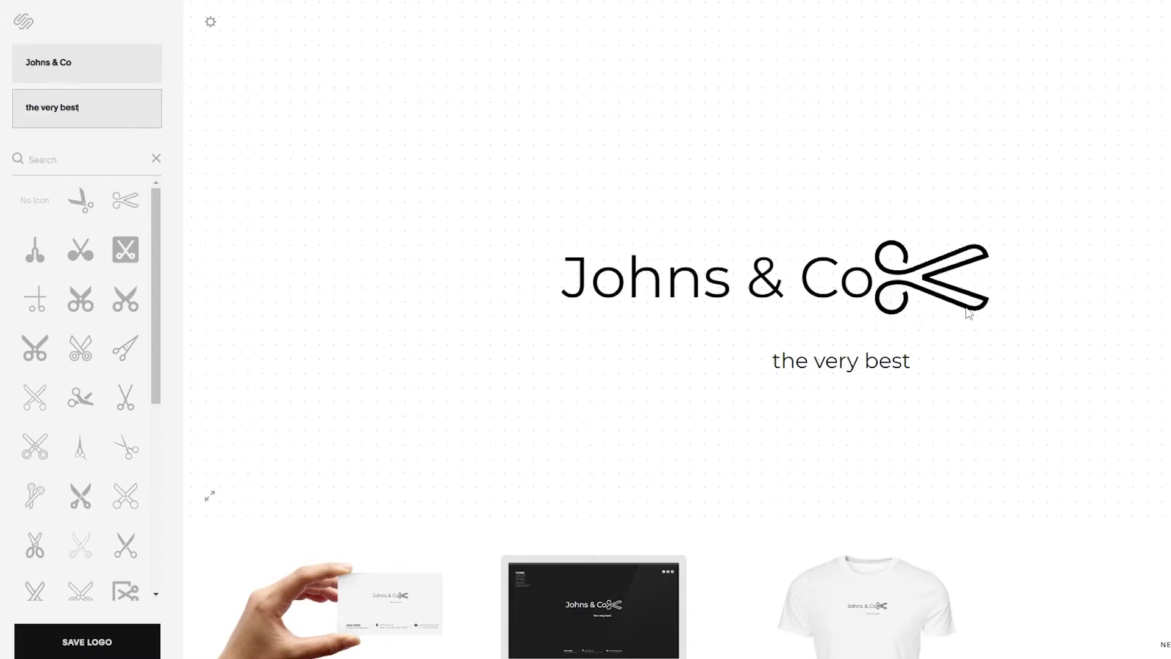
Realign the wordmark and scissors icon, with the tagline directly under the wordmark
left_click(701, 286)
left_click_drag(648, 147, 965, 280)
left_click_drag(740, 271, 802, 268)
left_click_drag(858, 371, 799, 334)
left_click_drag(861, 292, 803, 294)
left_click(951, 262)
left_click(947, 277)
left_click_drag(990, 280, 936, 281)
left_click(946, 394)
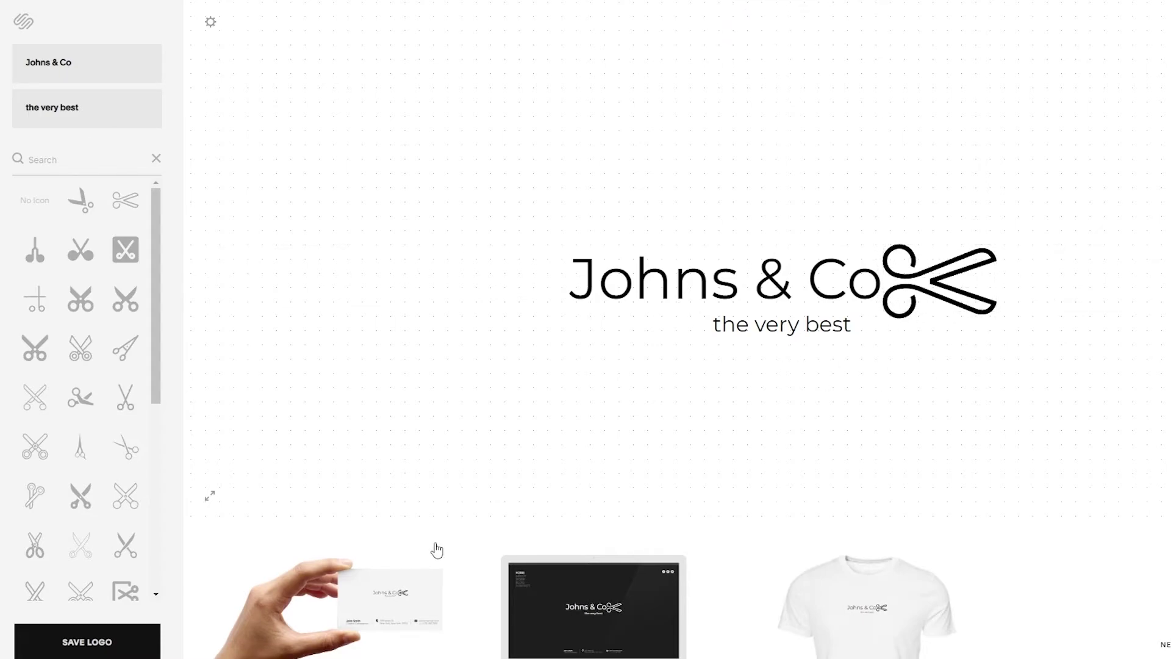
Download the black logo version and attach Johns & Co-logo-black.png as the Acuity logo
left_click(41, 638)
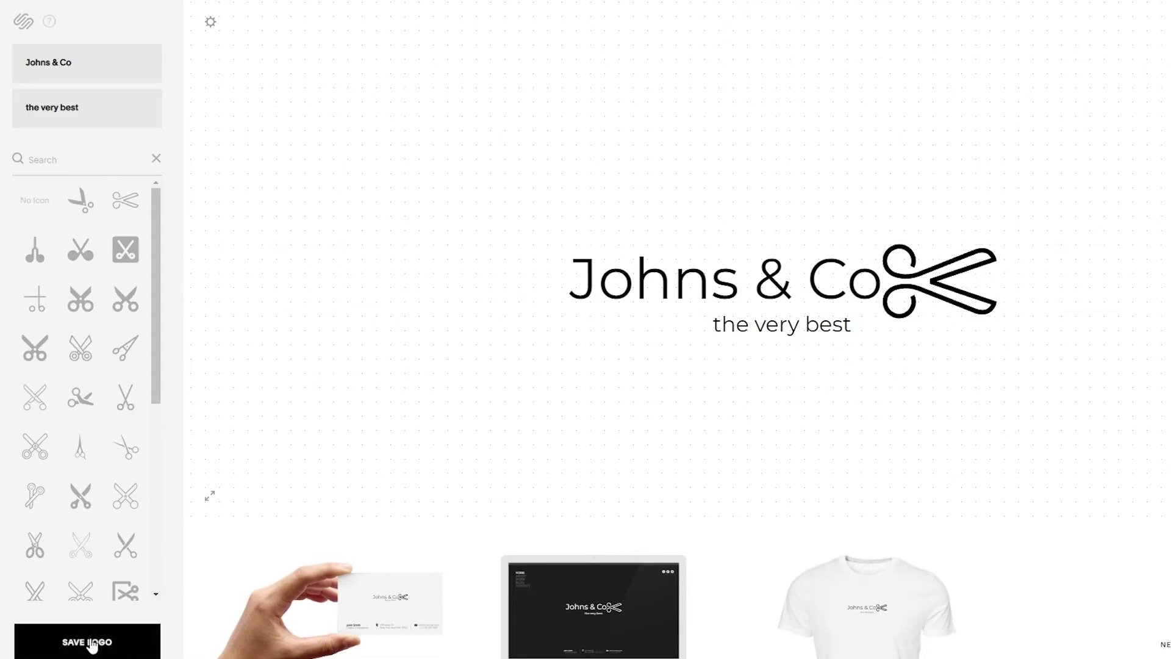
left_click(628, 340)
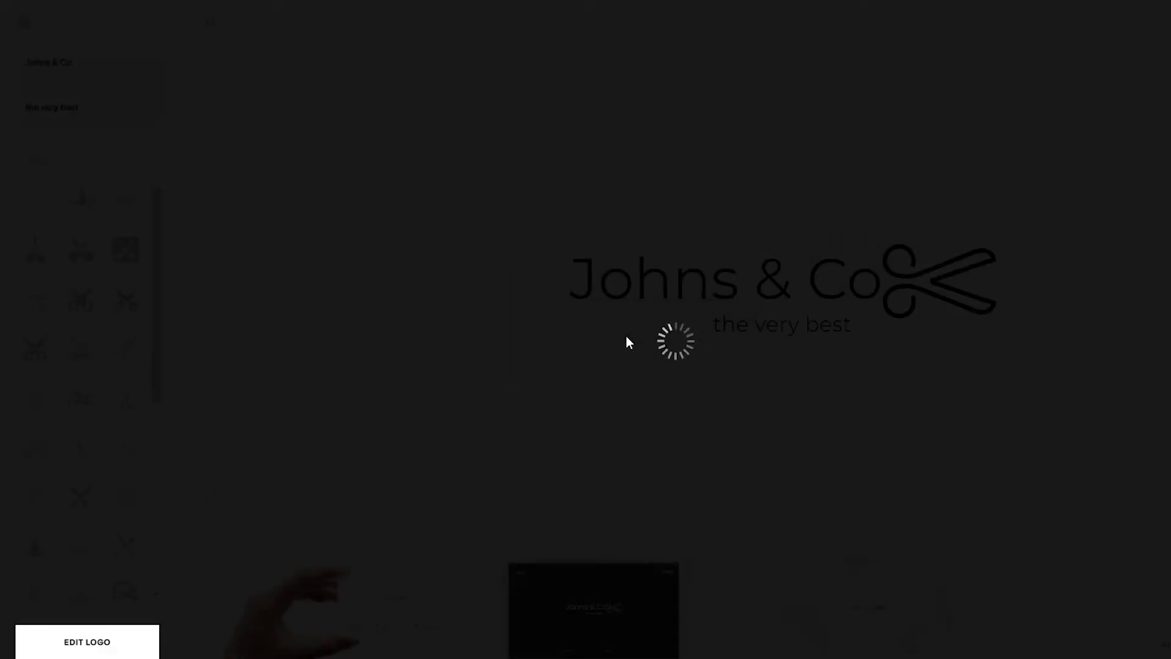
left_click(951, 431)
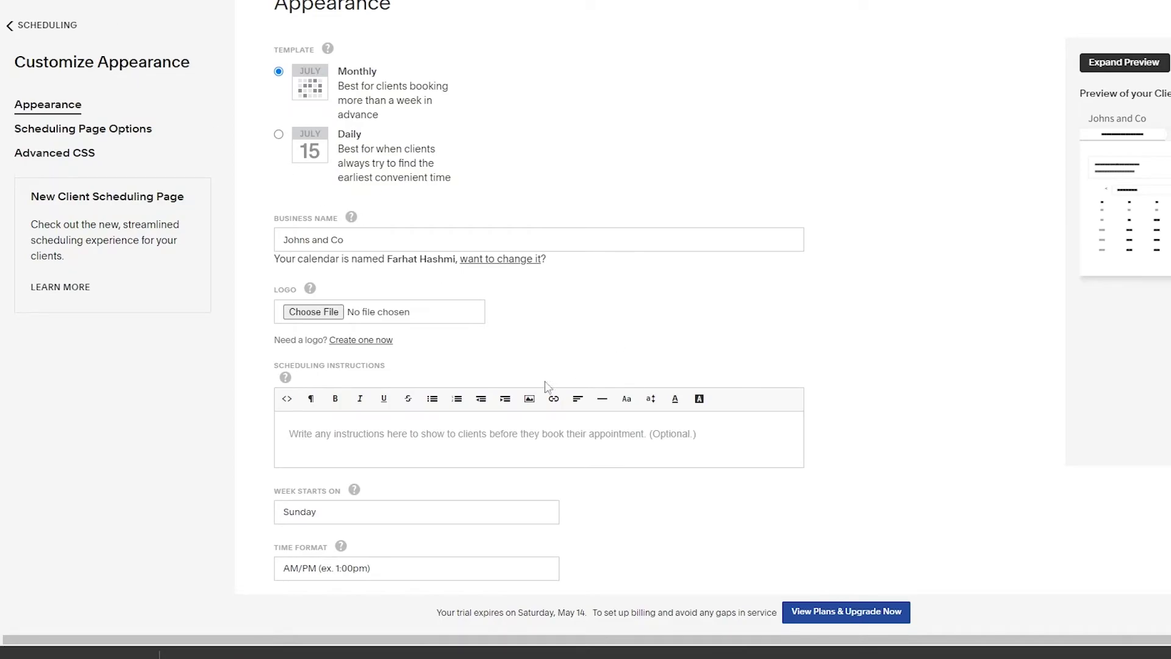
left_click(322, 317)
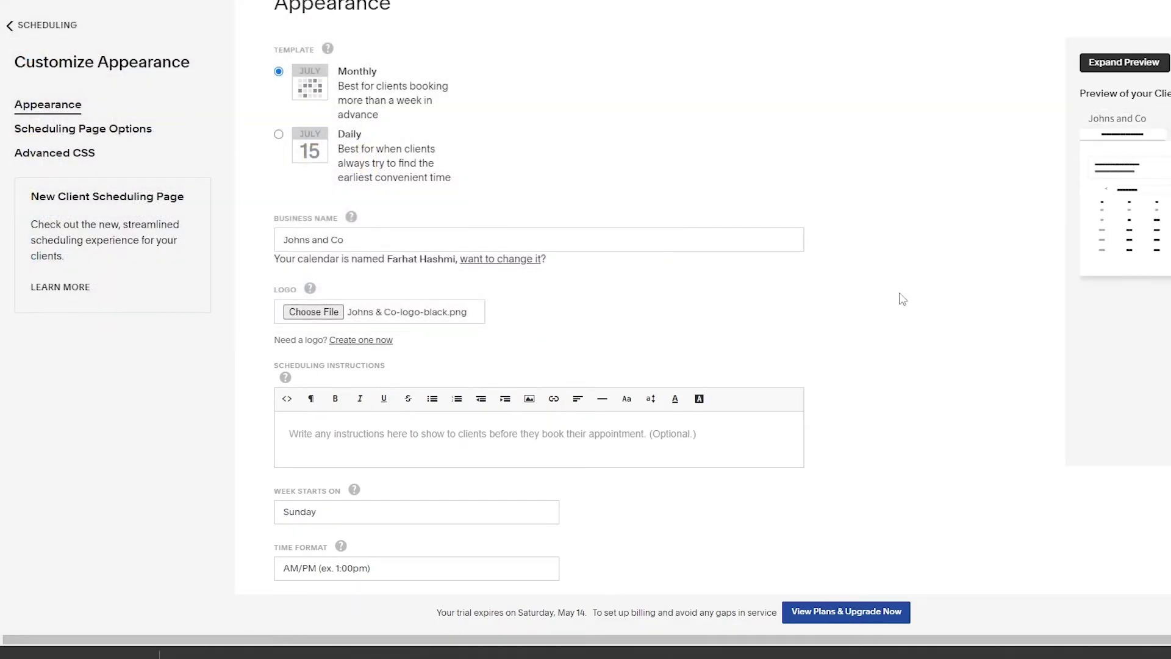
scroll(357, 384, "down", 2)
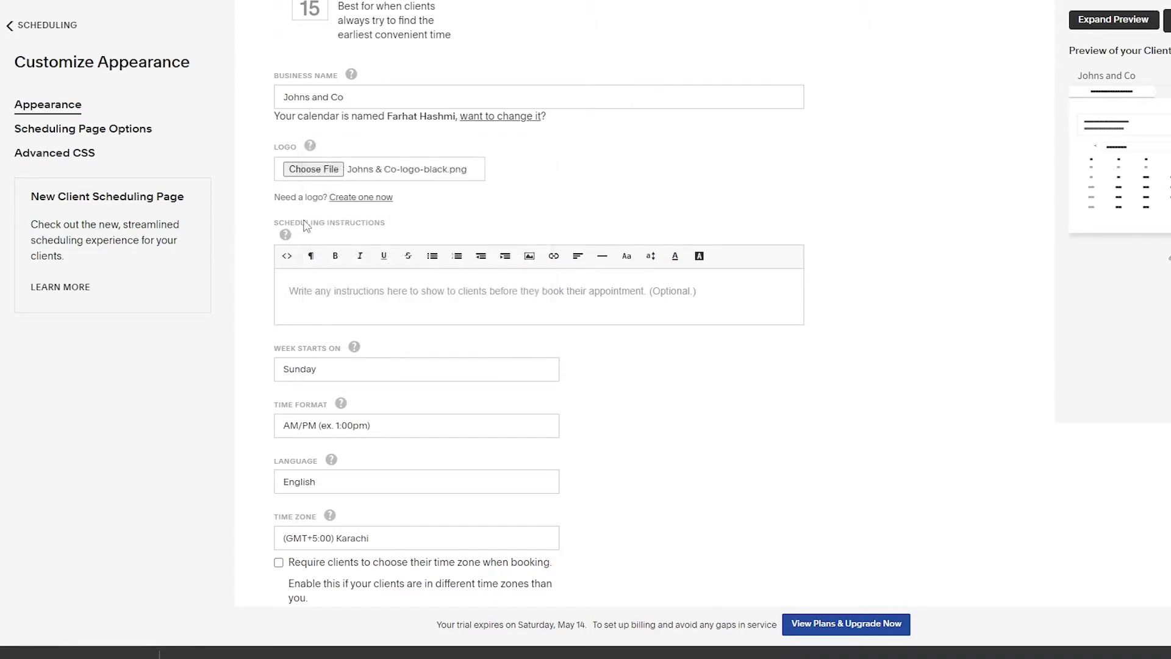
Set the scheduling week to start on Monday in the appearance settings
left_click(300, 293)
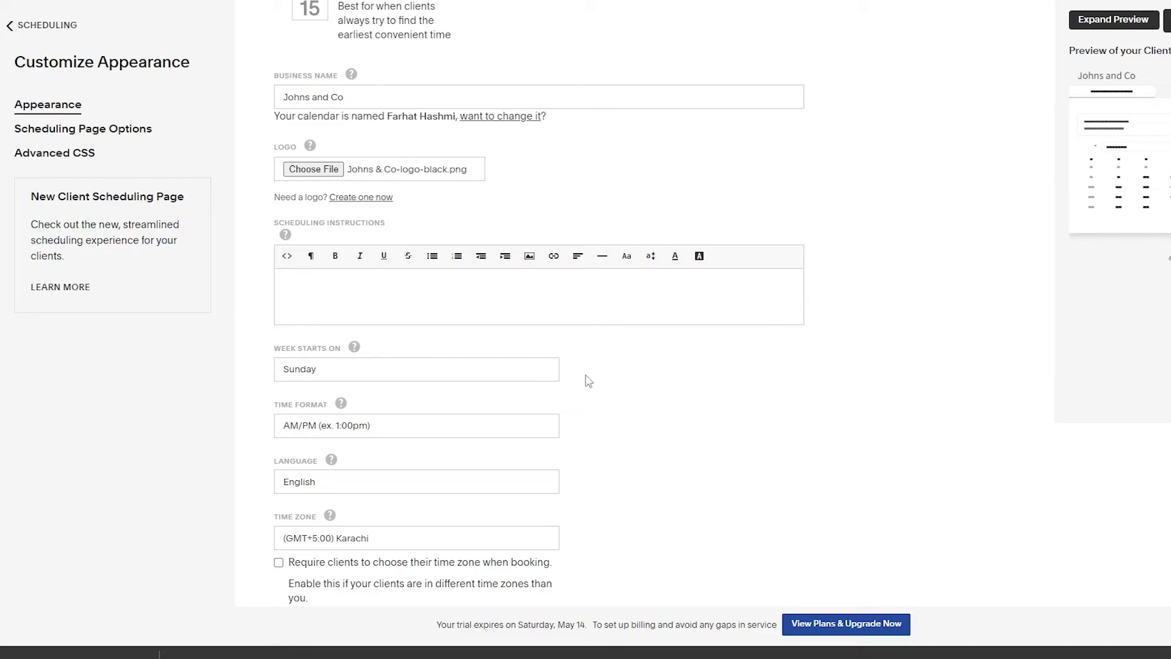
scroll(600, 382, "down", 2)
left_click(317, 230)
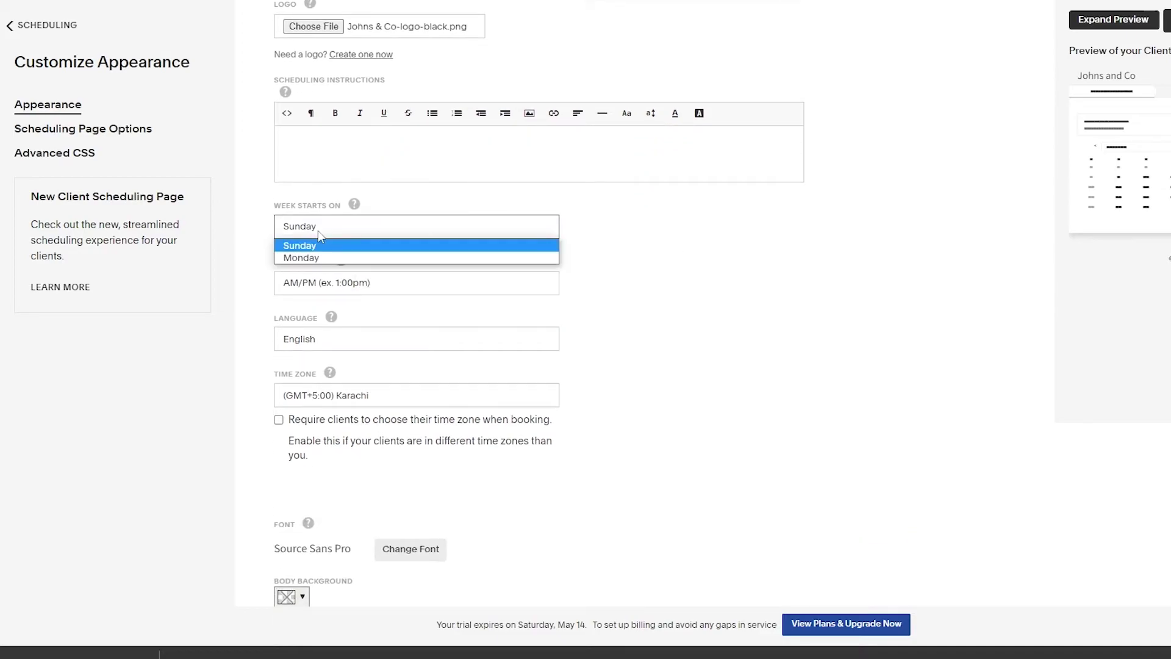
left_click(318, 258)
scroll(556, 292, "down", 1)
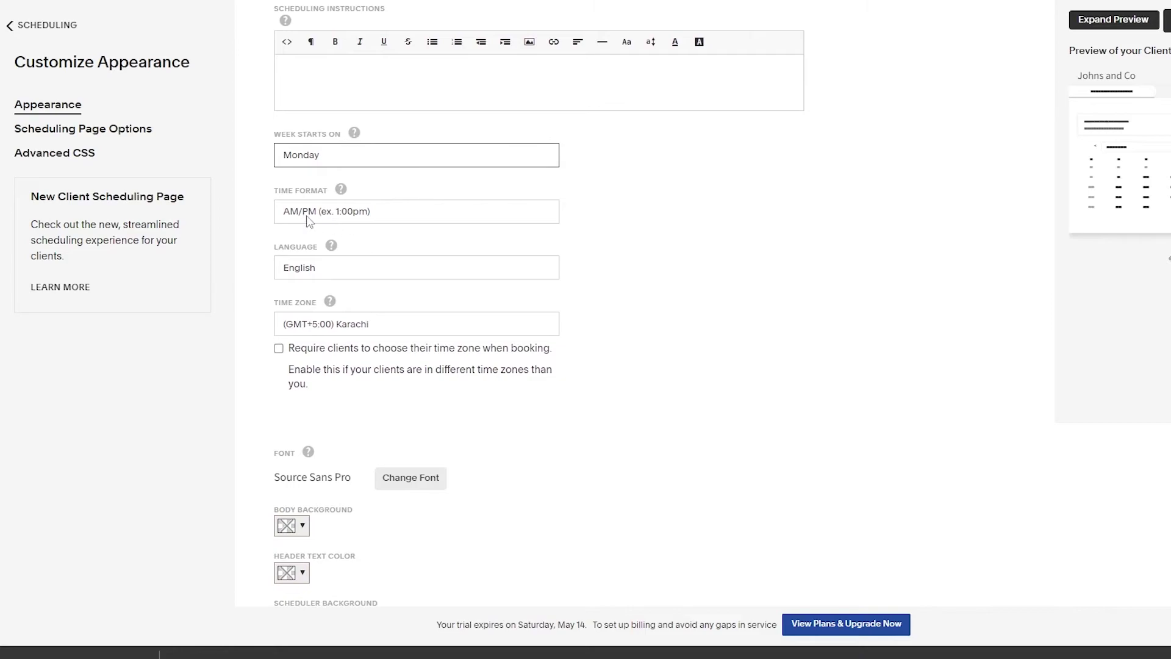
scroll(299, 273, "down", 4)
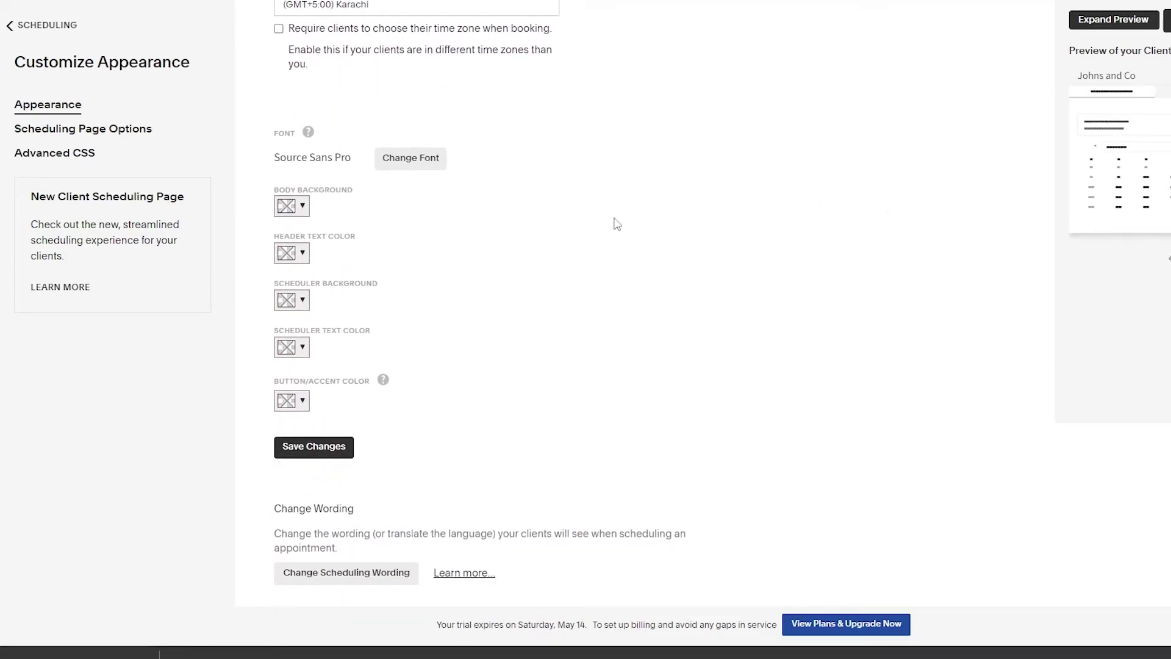
left_click(414, 159)
Try Open Sans and Oswald, check the expanded preview, then settle on Raleway
left_click(283, 178)
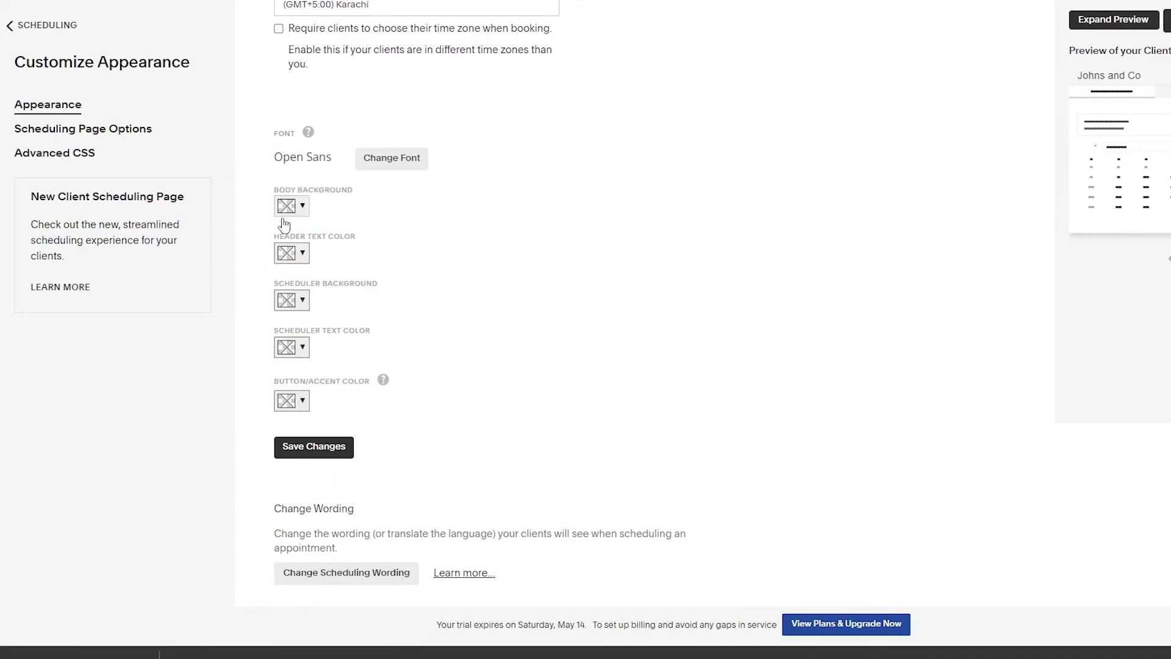
left_click(359, 159)
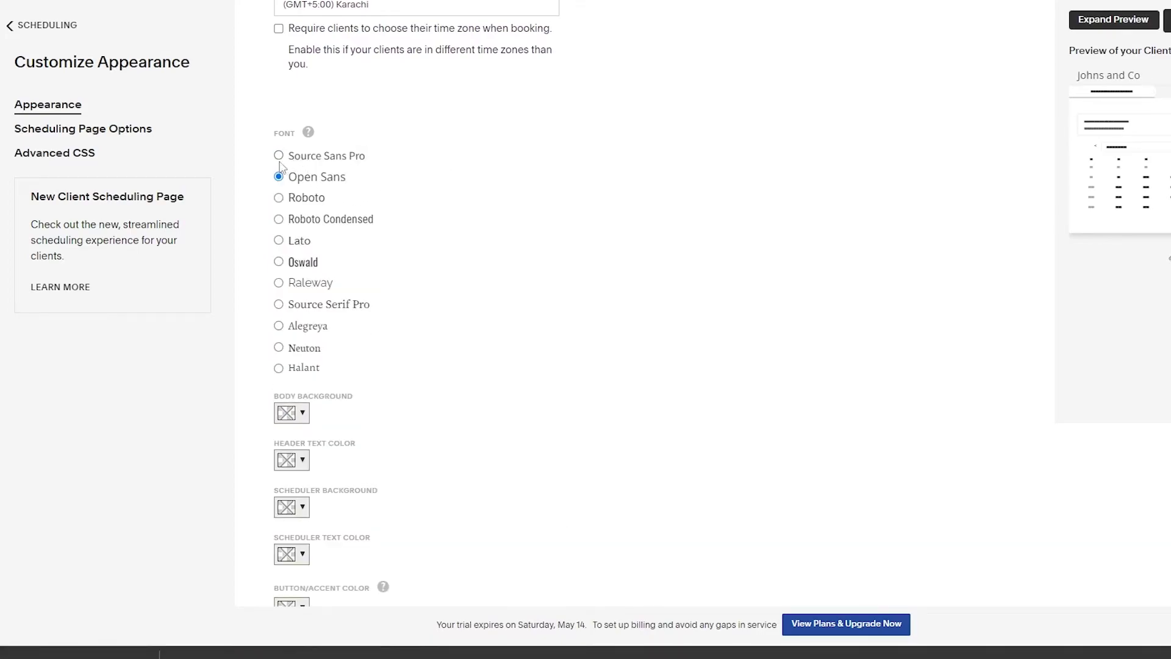
left_click(279, 262)
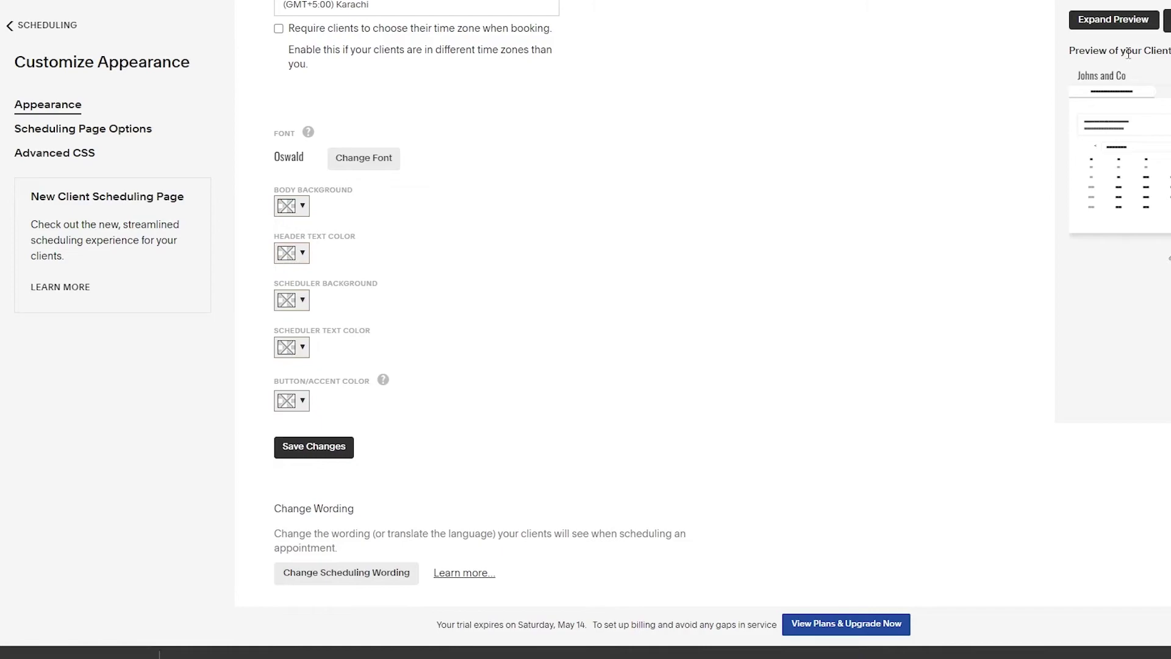
left_click(1103, 23)
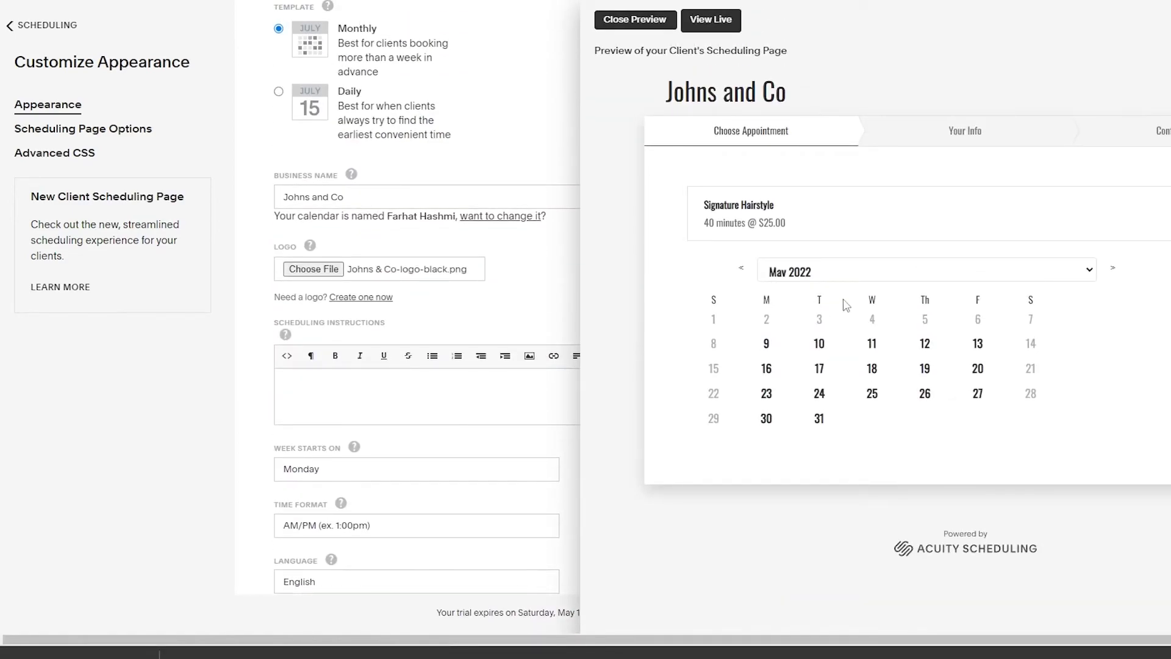
scroll(302, 477, "down", 9)
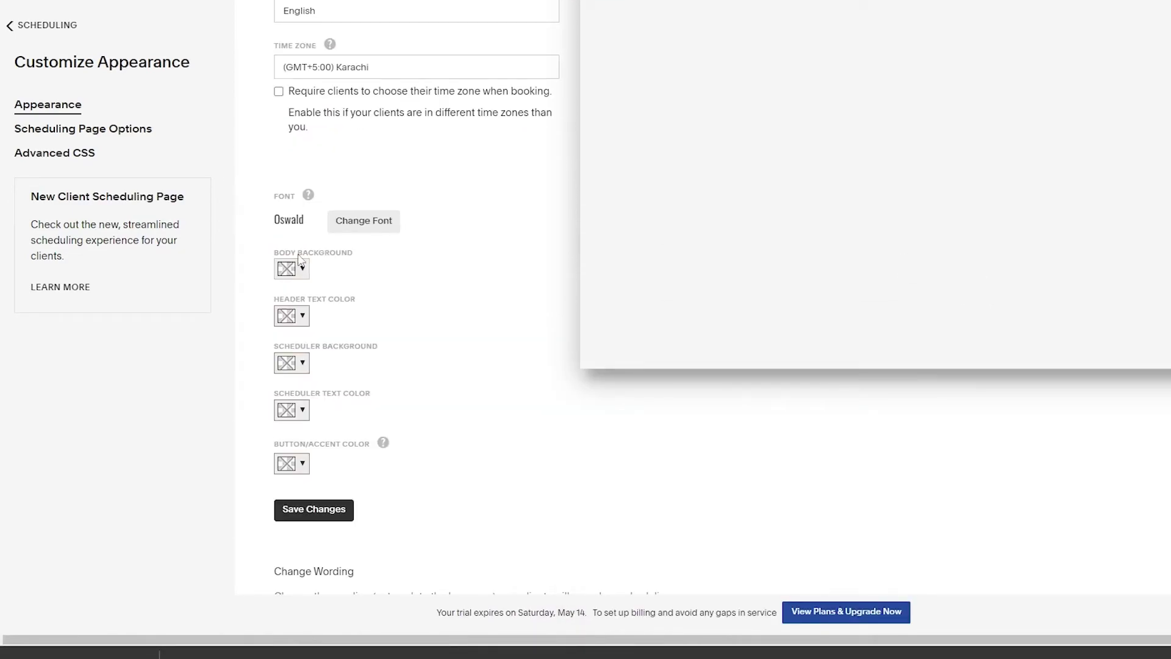
left_click(342, 223)
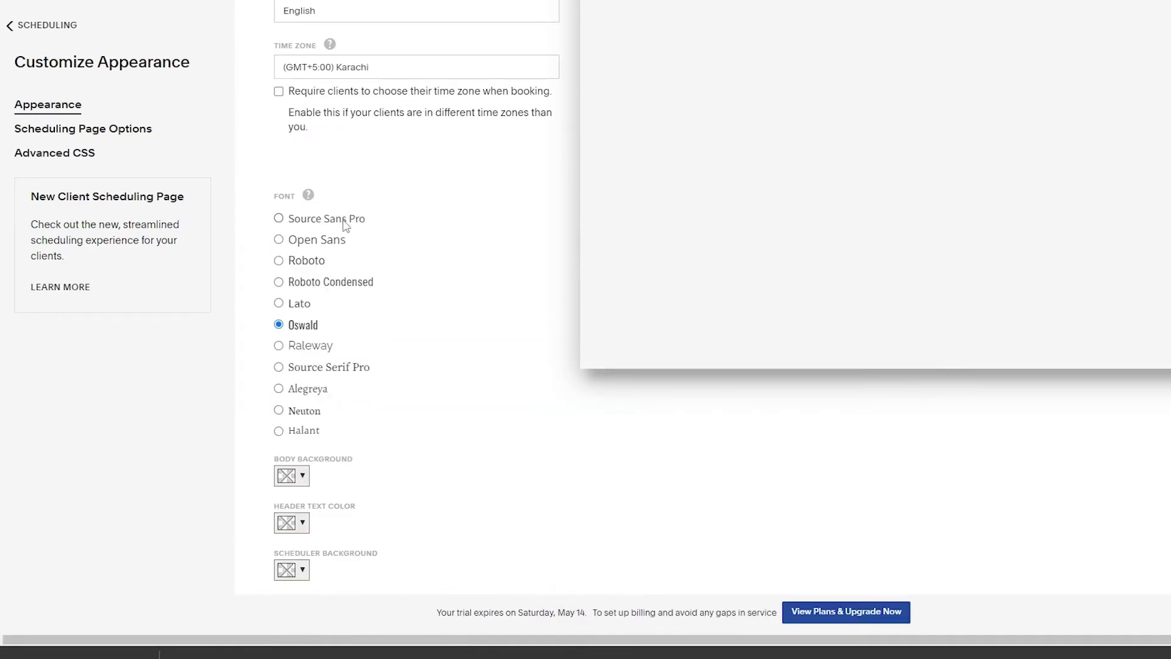
left_click(279, 346)
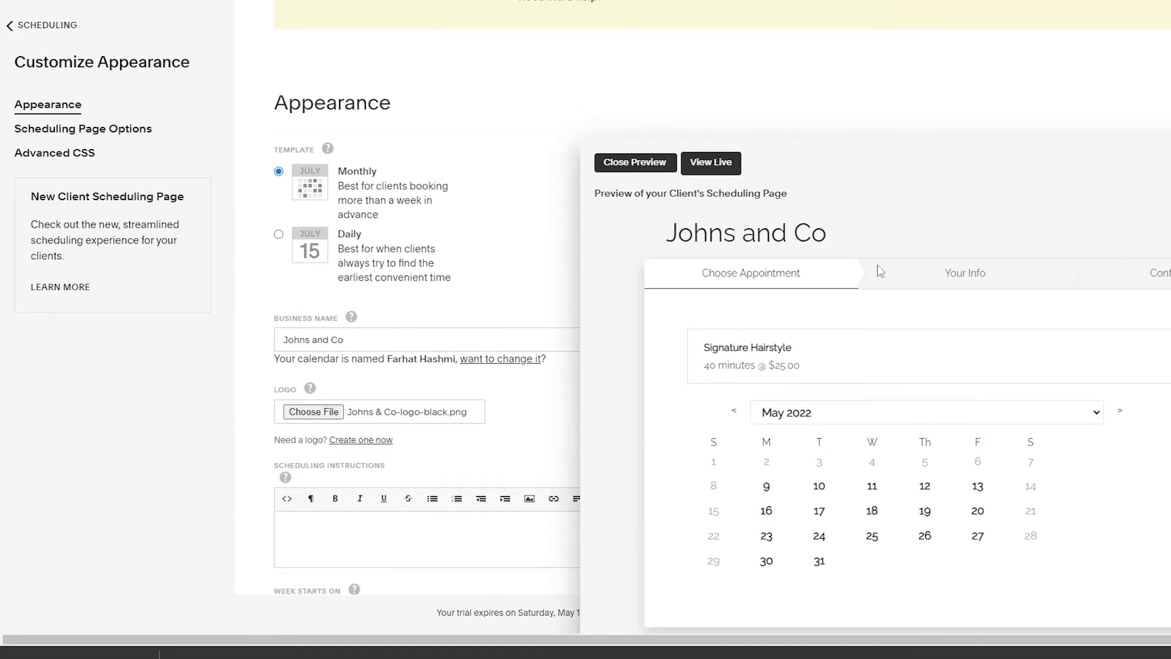
scroll(418, 515, "down", 9)
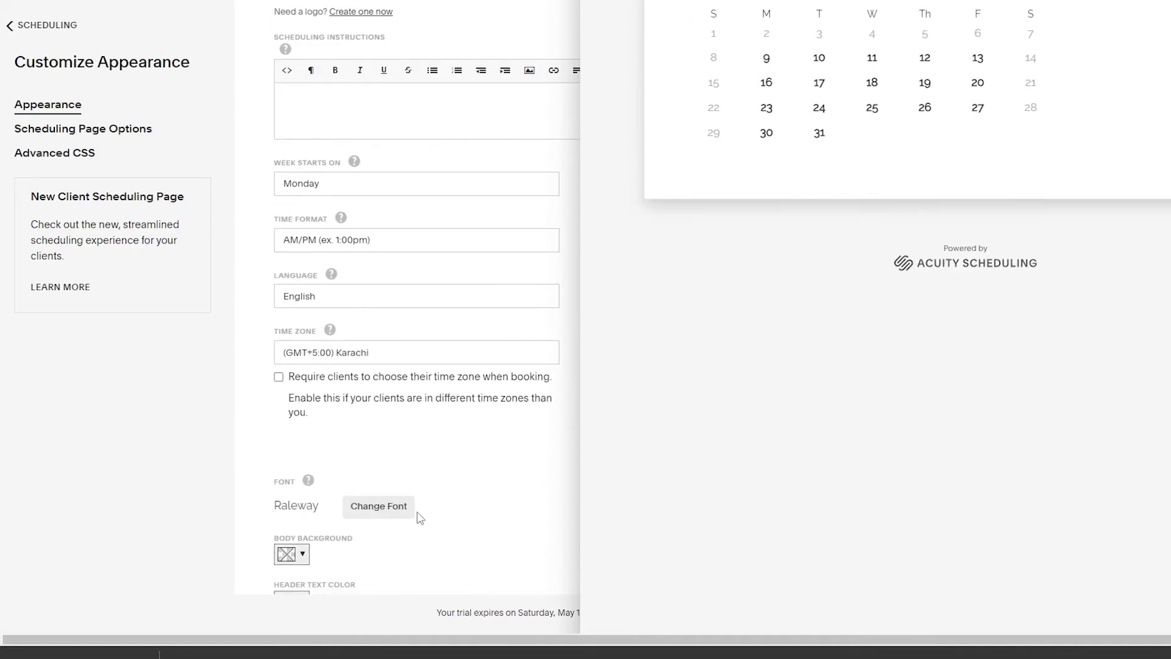
Set the body background to yellow after briefly trying blue
left_click(296, 202)
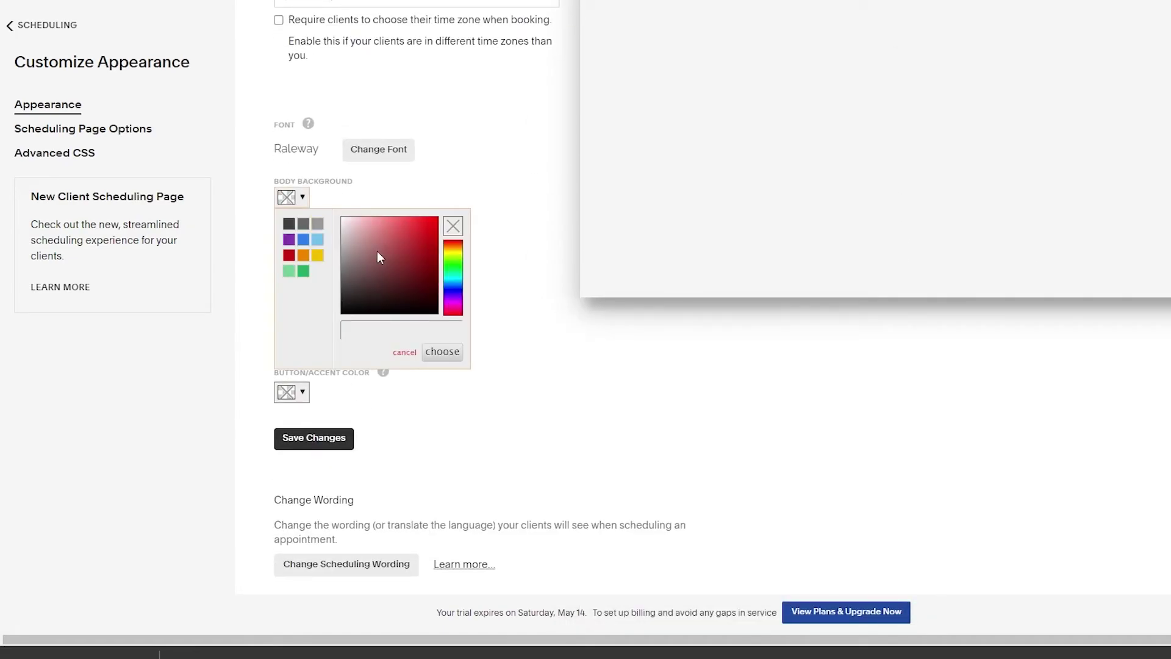
left_click(309, 242)
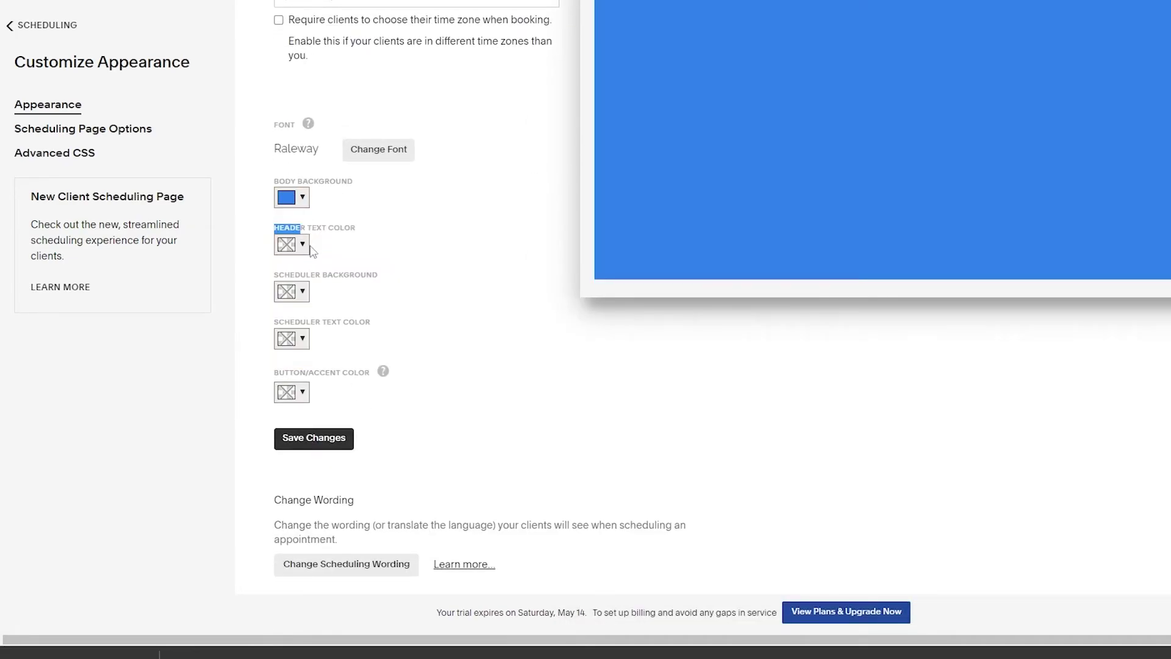
left_click(304, 200)
left_click(317, 255)
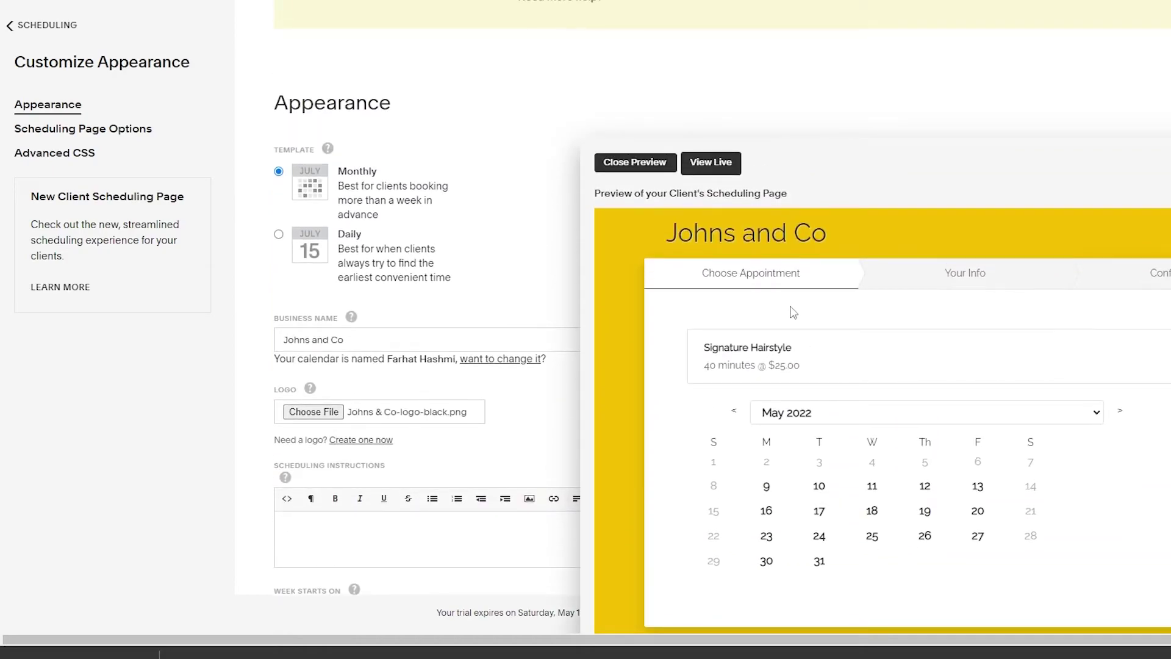
scroll(690, 413, "down", 10)
left_click_drag(300, 370, 274, 370)
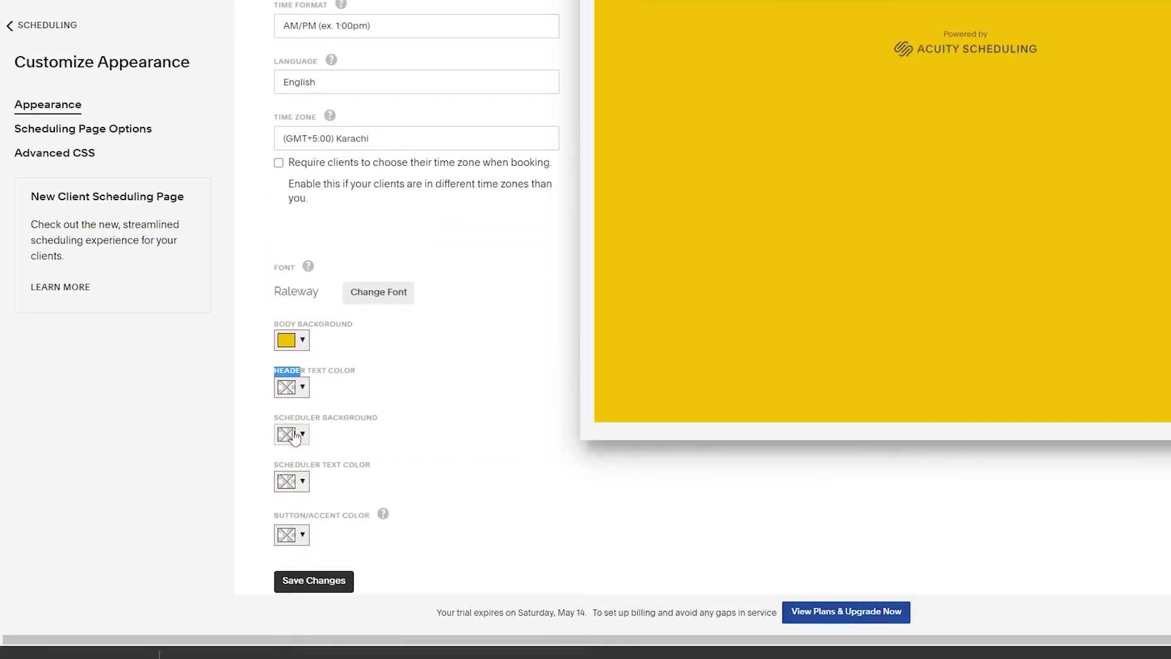
left_click(471, 358)
Set the header text colour to black after briefly trying red
left_click(291, 387)
scroll(623, 418, "up", 10)
scroll(624, 418, "down", 11)
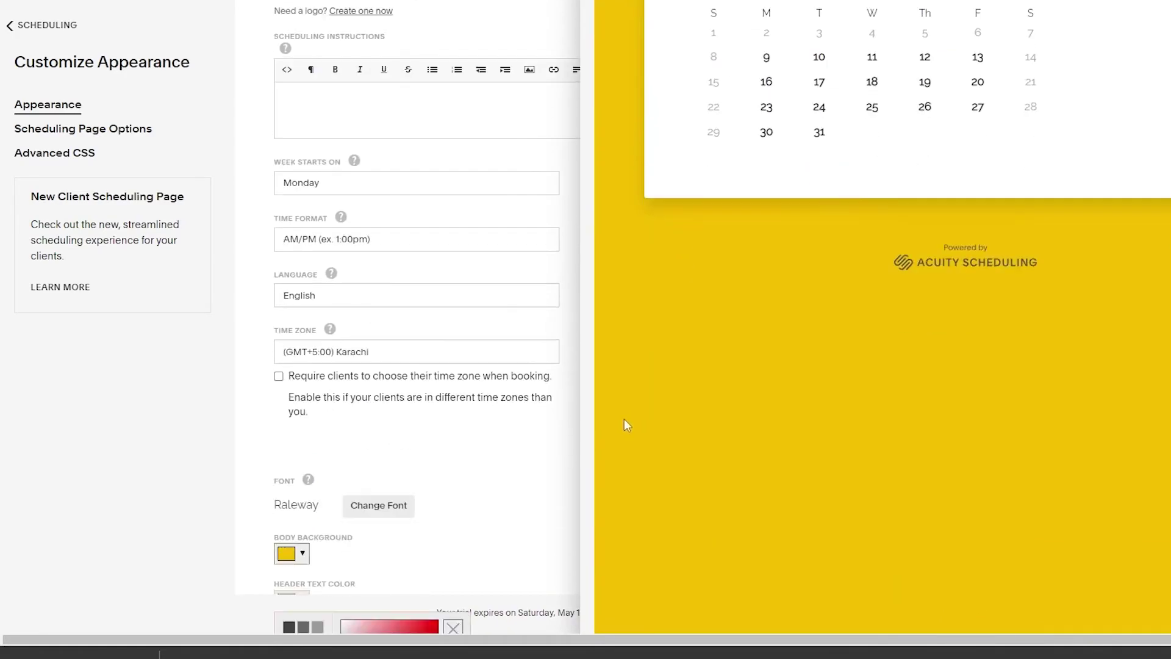
left_click_drag(391, 417, 445, 442)
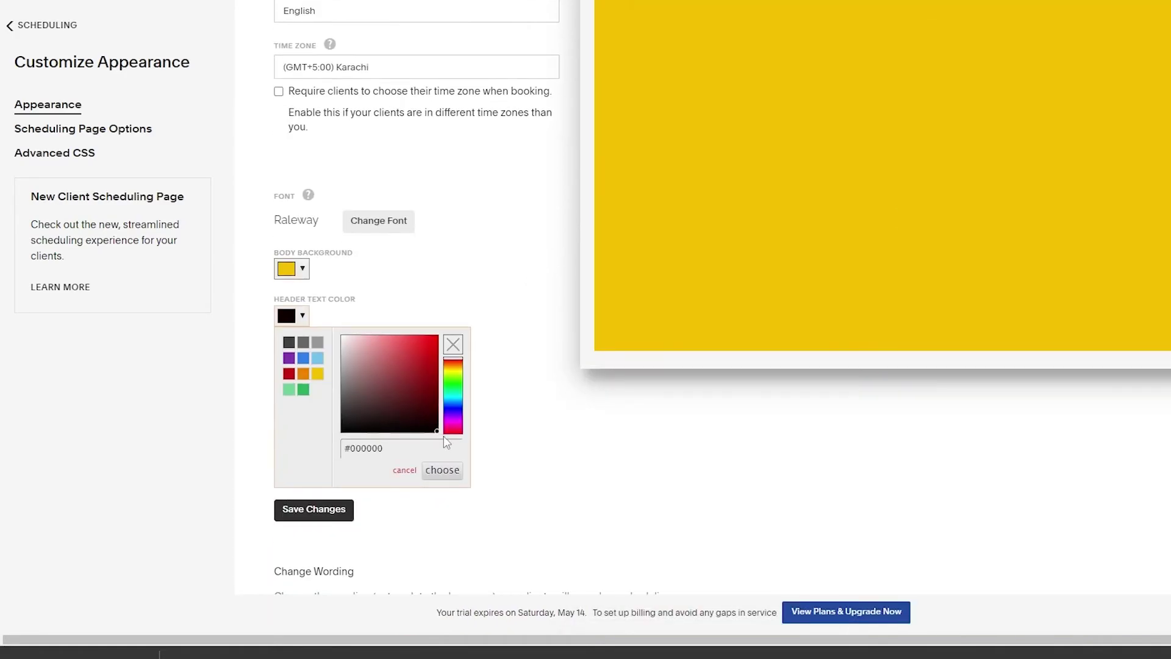
left_click(429, 363)
left_click(442, 469)
scroll(912, 279, "up", 10)
scroll(912, 279, "down", 10)
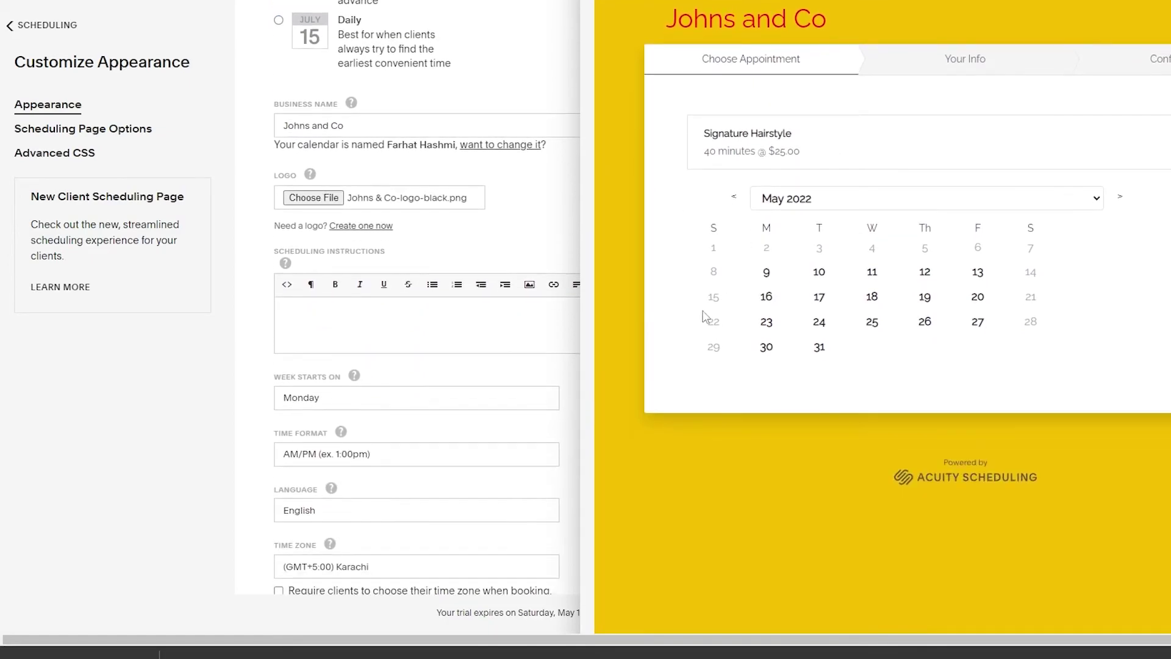
left_click(298, 458)
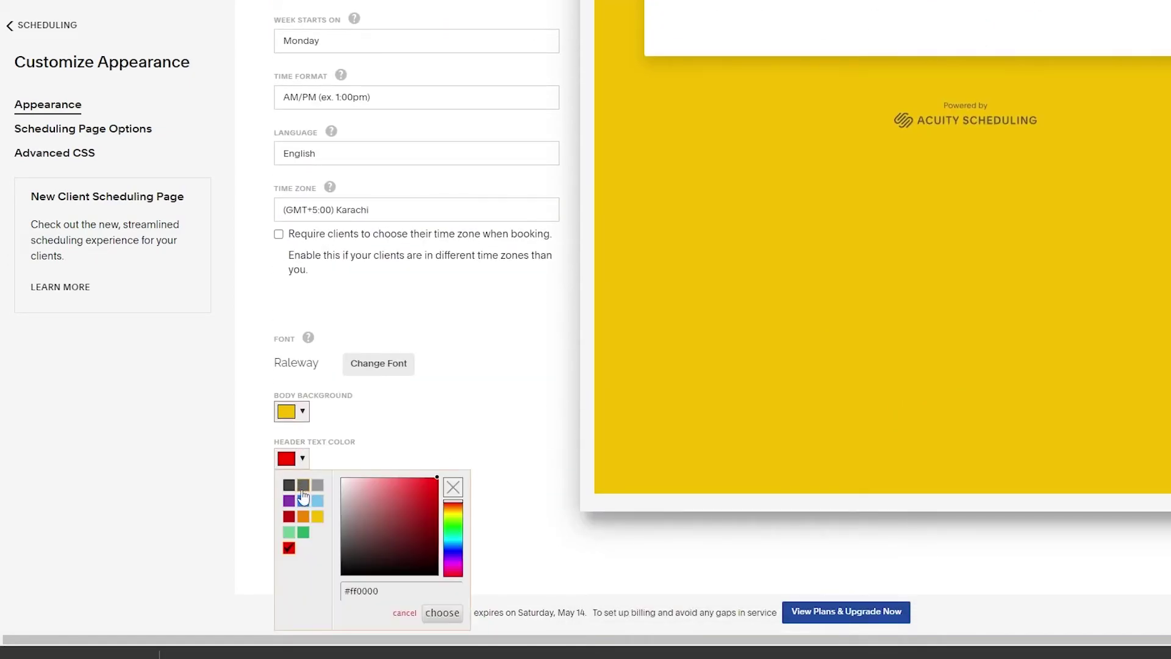
left_click(392, 562)
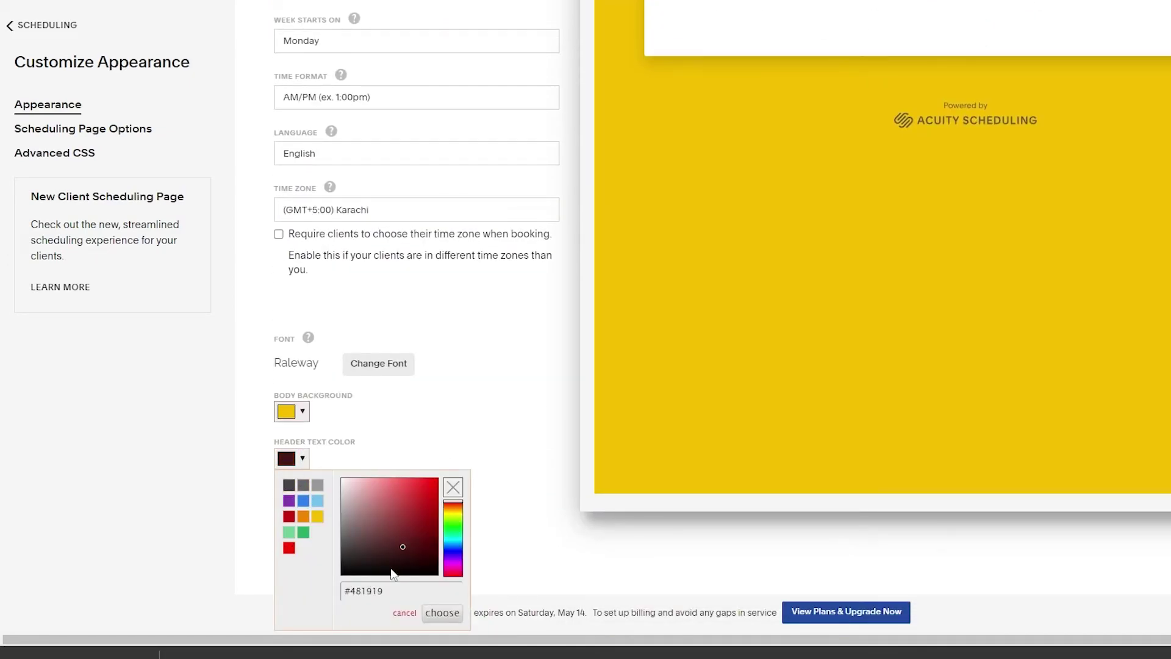
left_click(492, 413)
scroll(394, 475, "down", 3)
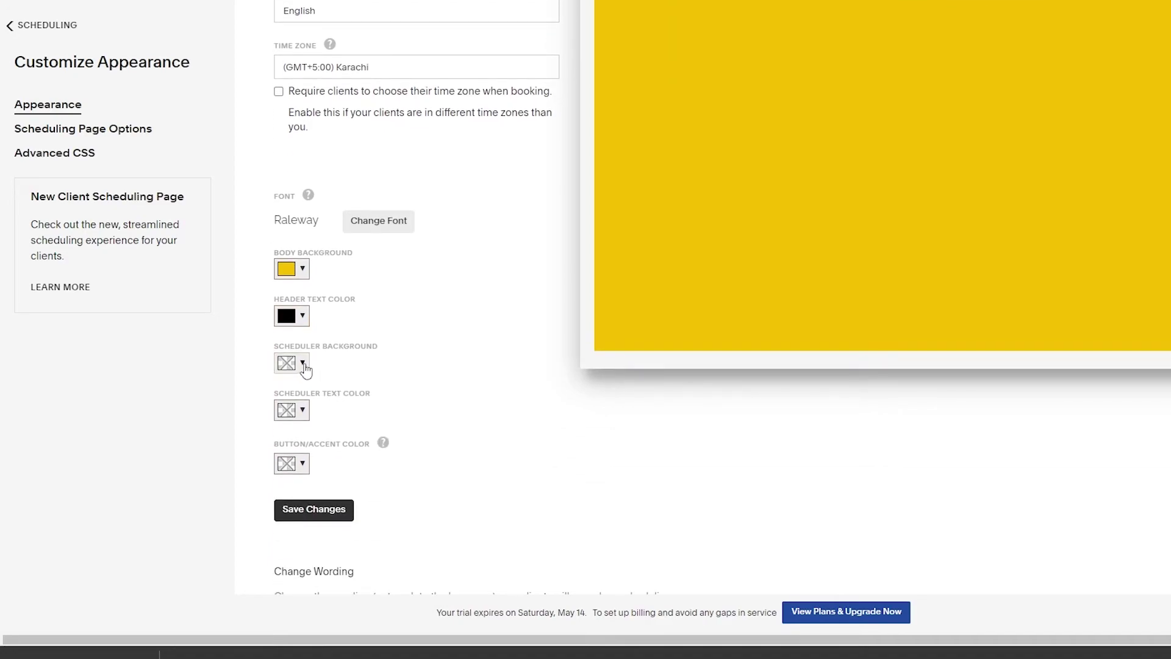
Set the scheduler background to white after briefly trying blue
left_click(303, 364)
scroll(624, 335, "up", 1)
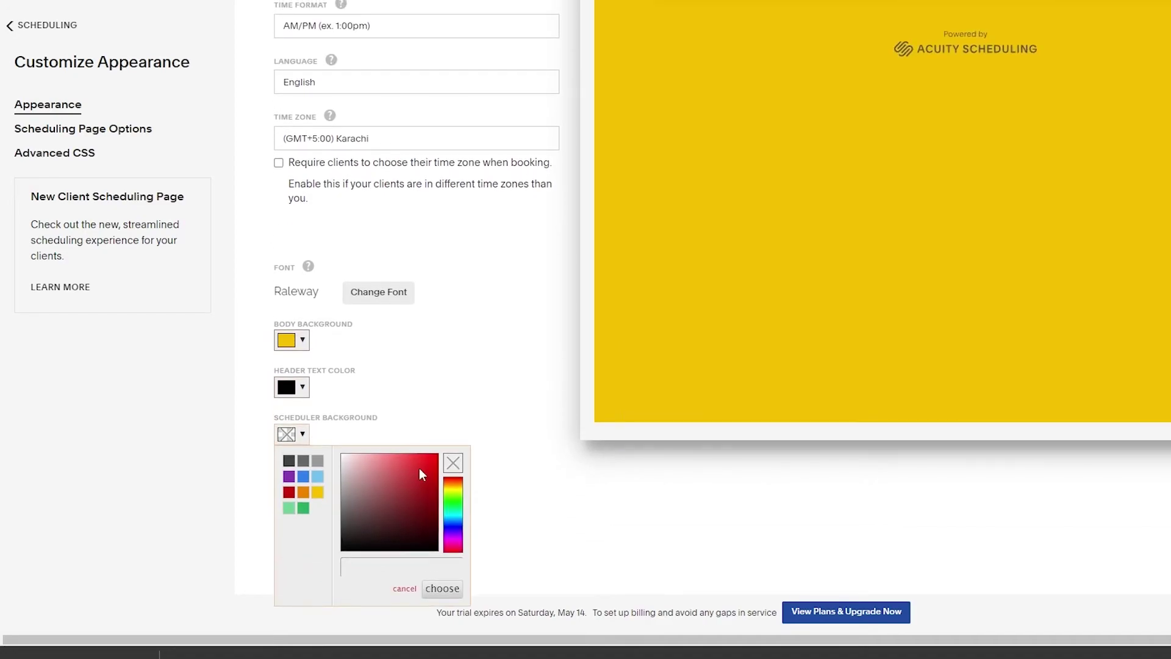
left_click(303, 476)
scroll(683, 398, "up", 7)
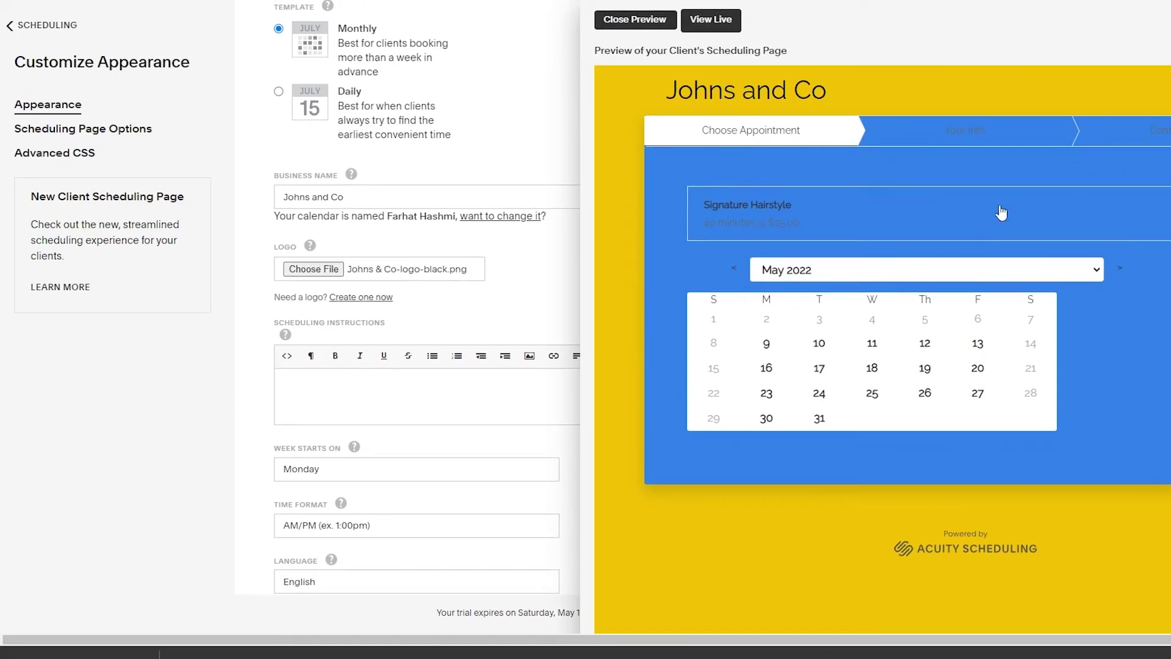
scroll(766, 418, "down", 8)
left_click(300, 362)
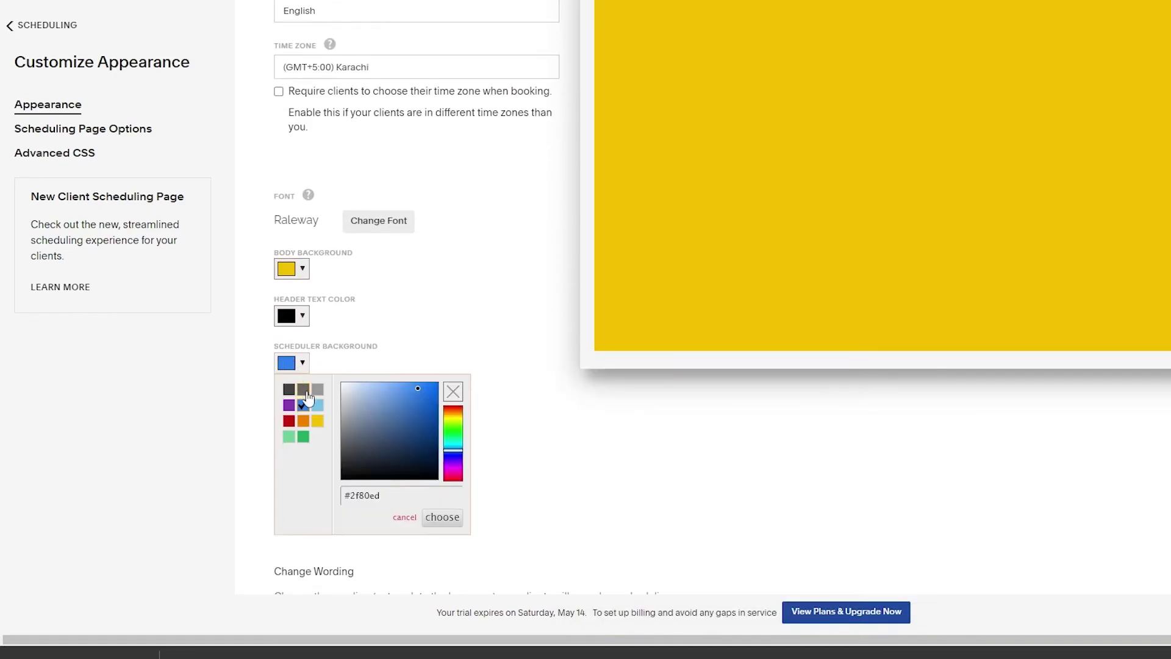
left_click(304, 390)
scroll(630, 403, "up", 9)
scroll(674, 453, "down", 10)
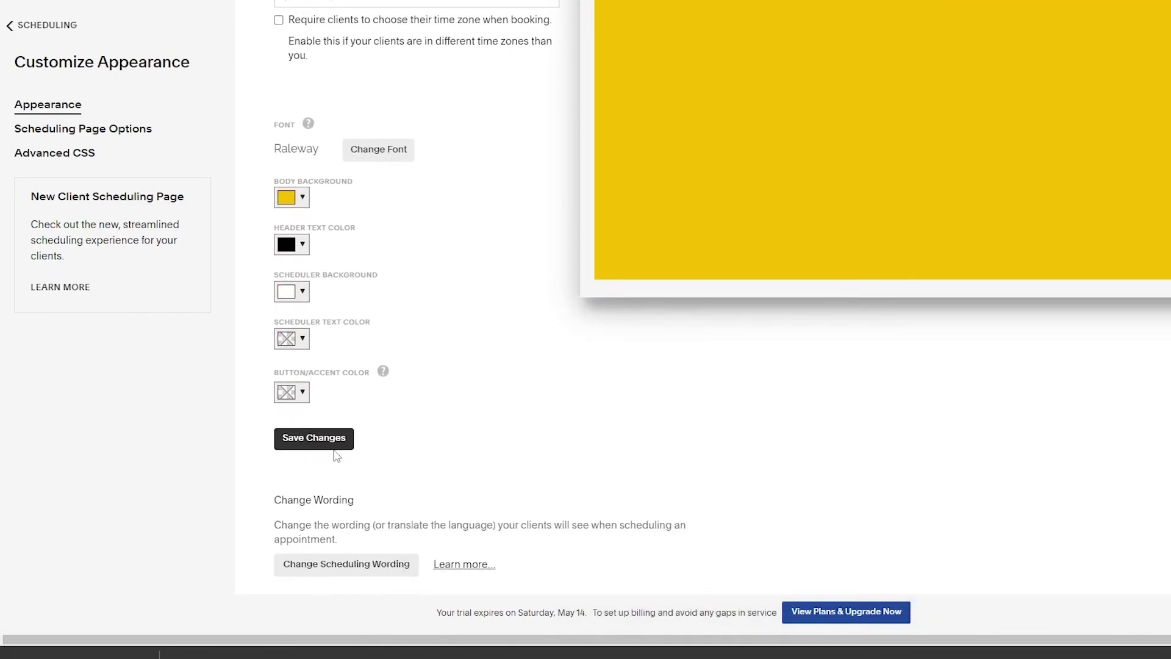
Set the scheduler text colour to black (#000000)
left_click(297, 346)
left_click(459, 345)
left_click(291, 339)
left_click_drag(368, 409, 291, 487)
left_click(467, 397)
Set the button and accent colour to the red swatch
left_click(291, 404)
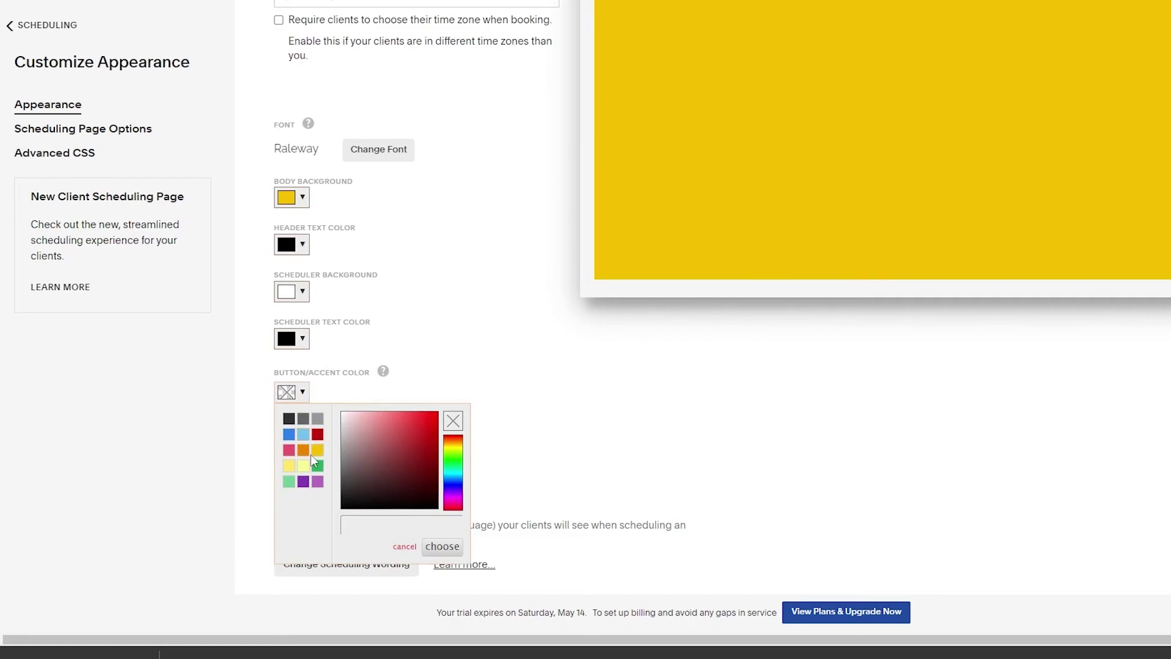
left_click(317, 434)
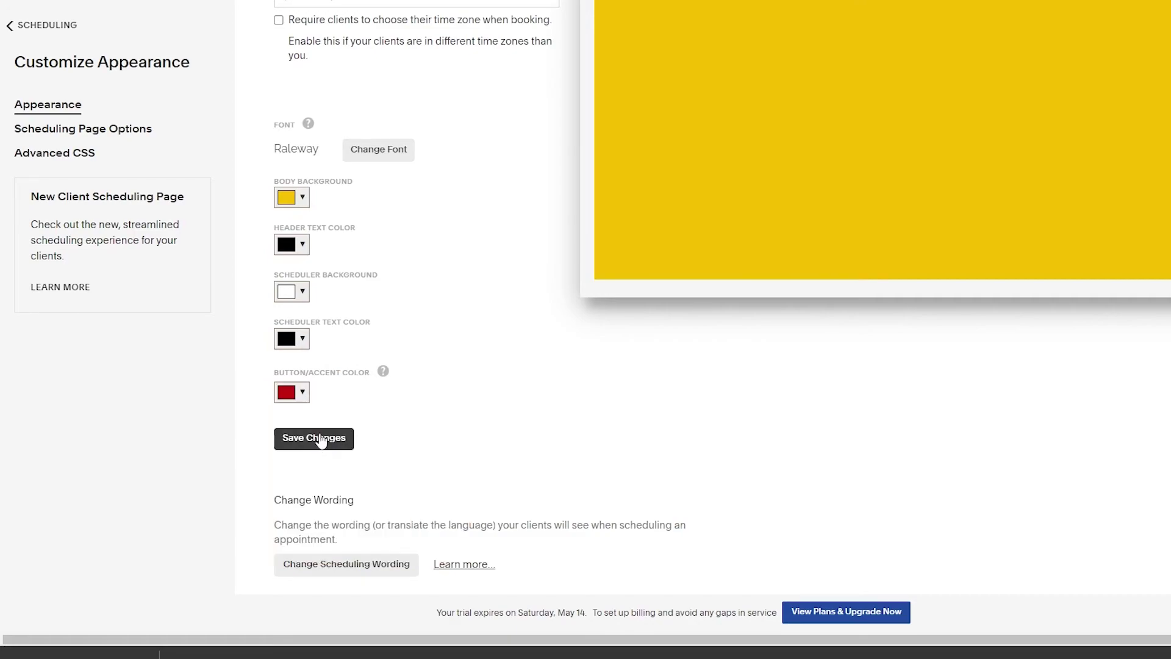
scroll(629, 414, "up", 10)
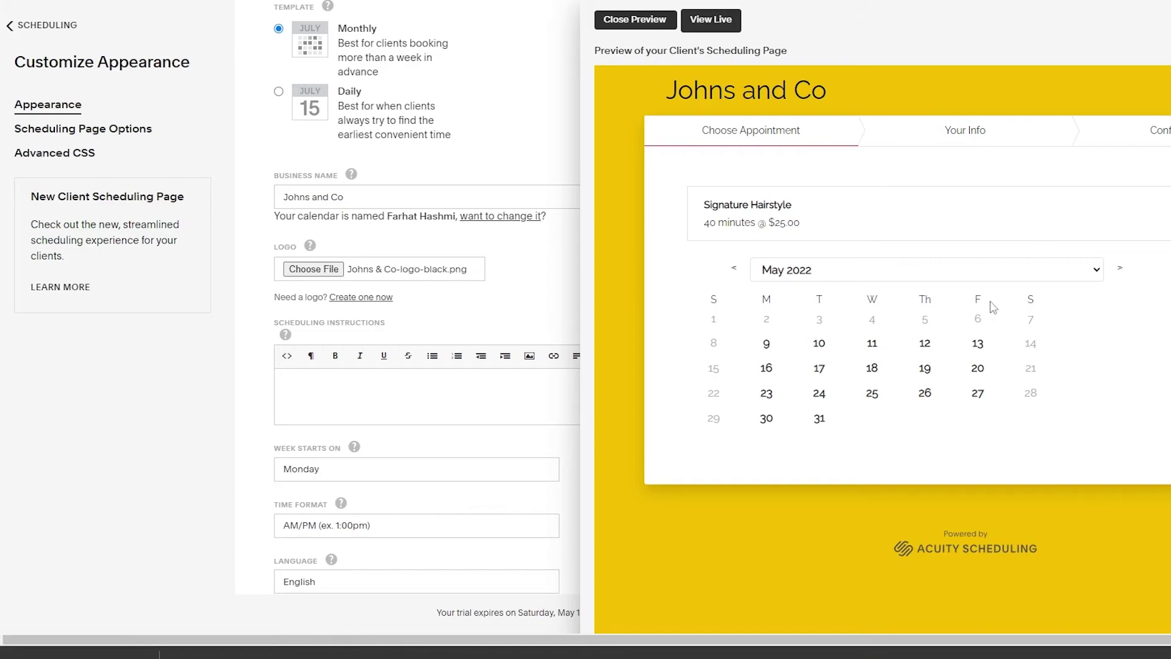
scroll(831, 418, "down", 5)
scroll(461, 570, "down", 5)
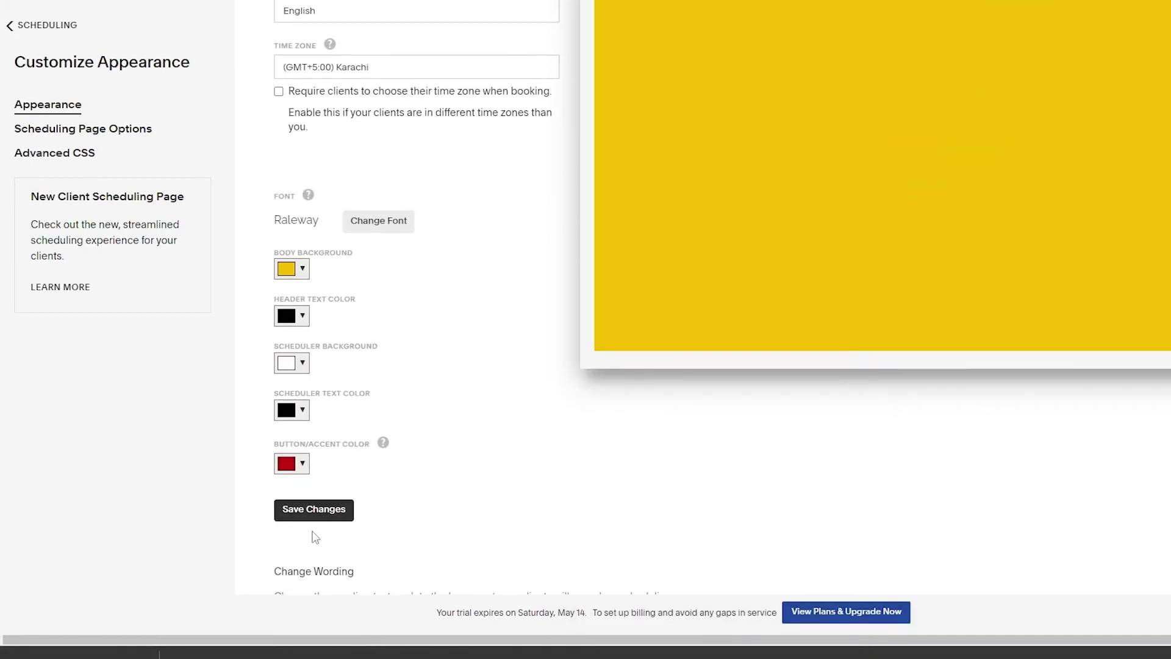
scroll(315, 531, "down", 2)
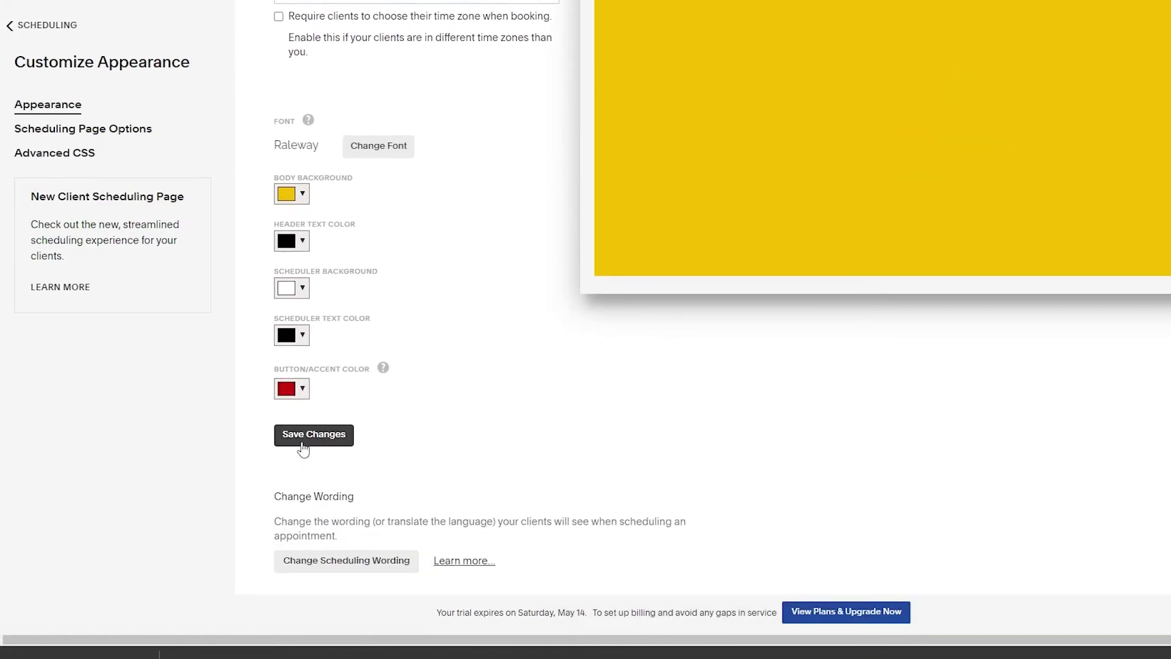
Save the appearance changes and review the Johns & Co logo on yellow in the enlarged preview
left_click(303, 448)
scroll(763, 258, "down", 8)
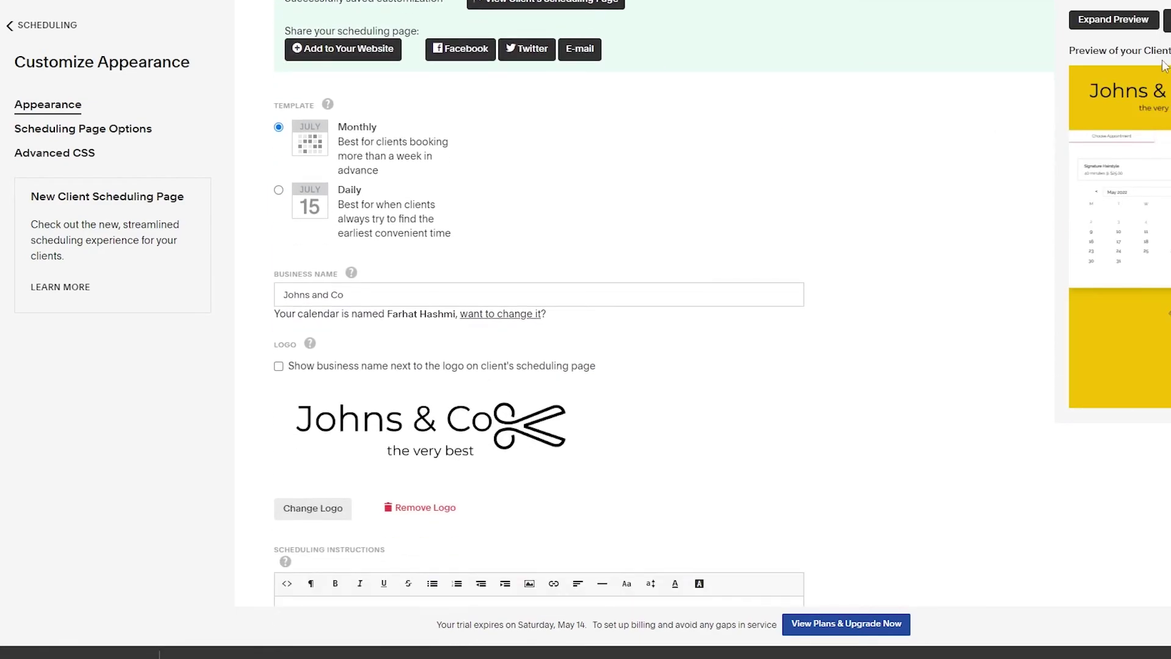
left_click(1119, 16)
scroll(646, 287, "down", 1)
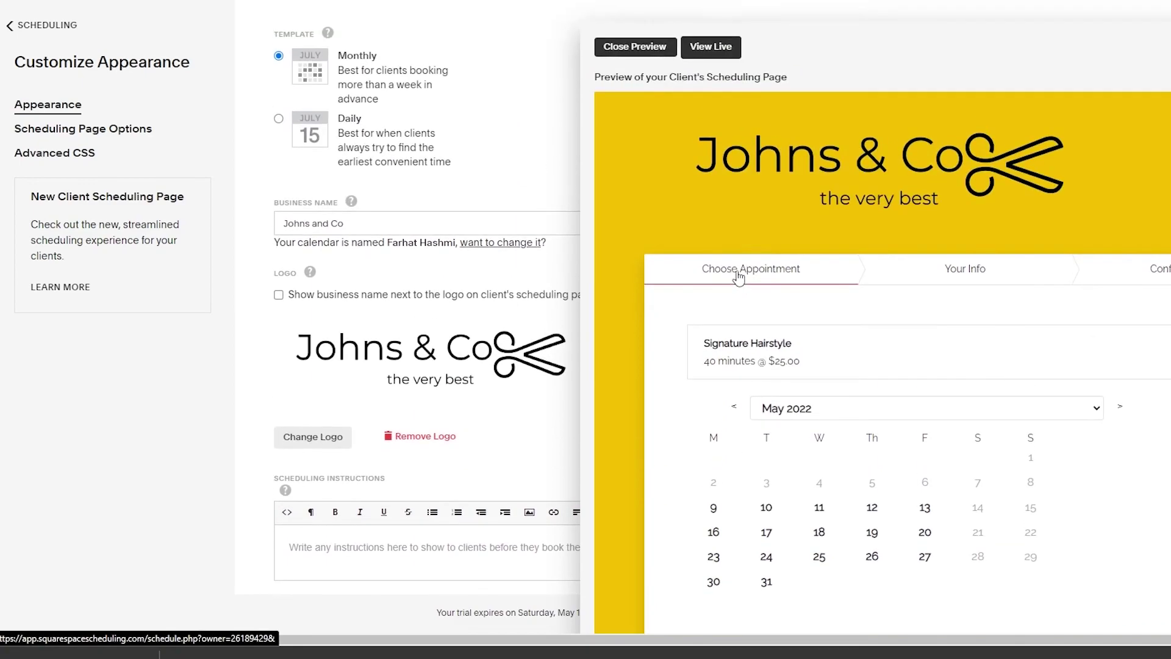
scroll(841, 178, "down", 3)
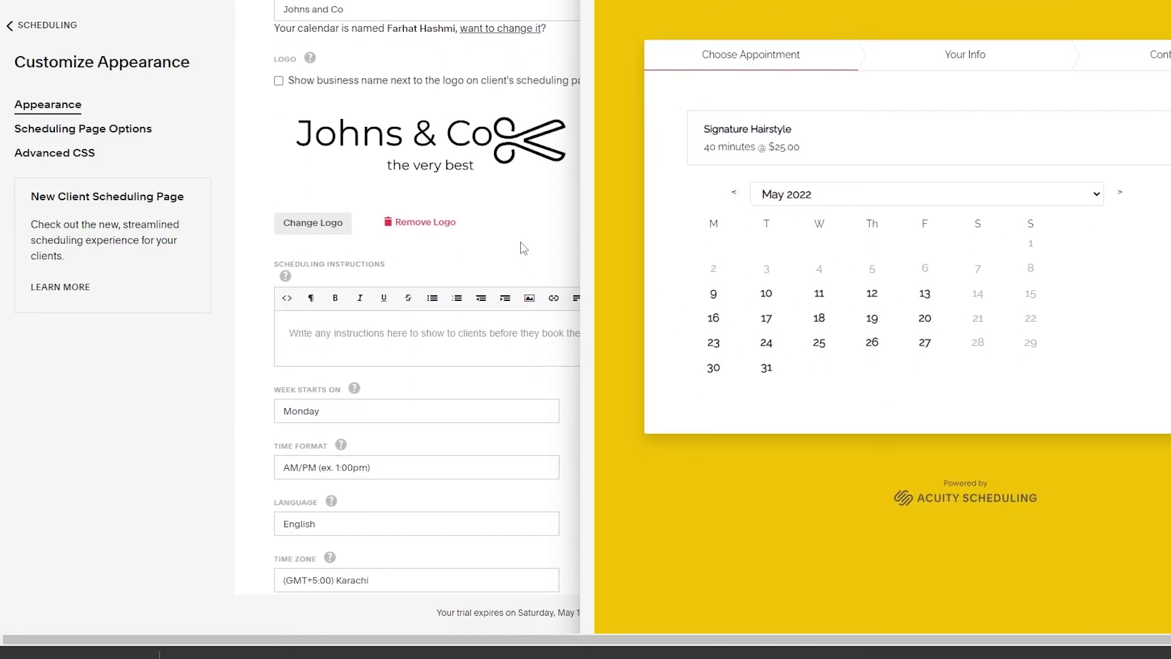
scroll(653, 96, "up", 5)
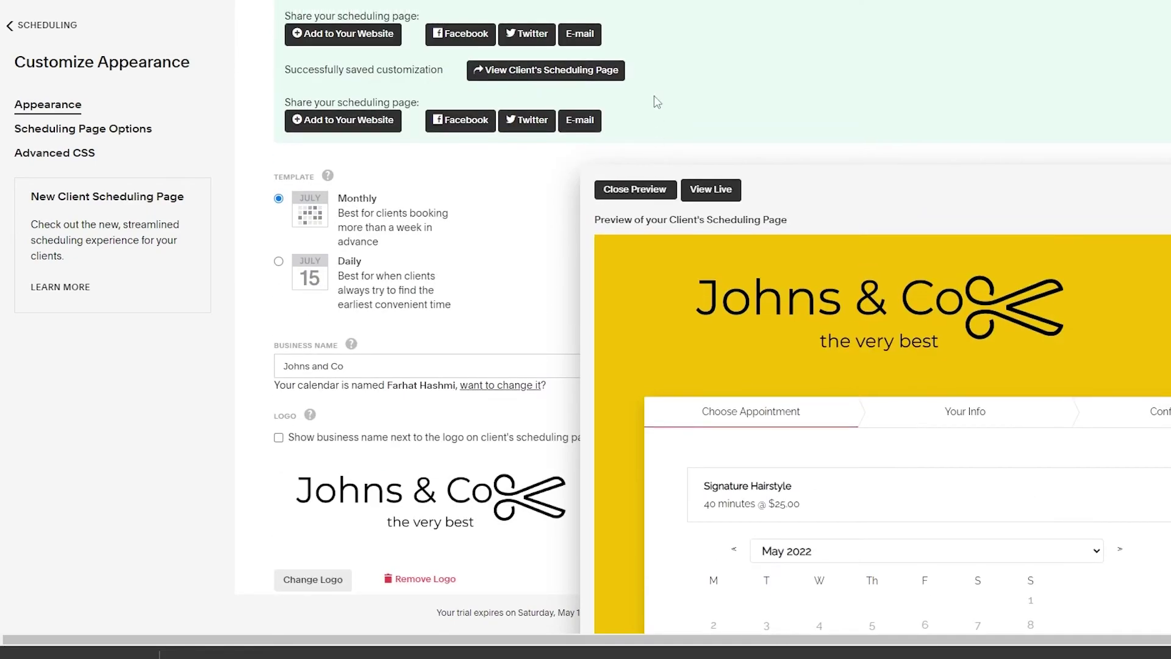
left_click(634, 189)
scroll(431, 308, "up", 5)
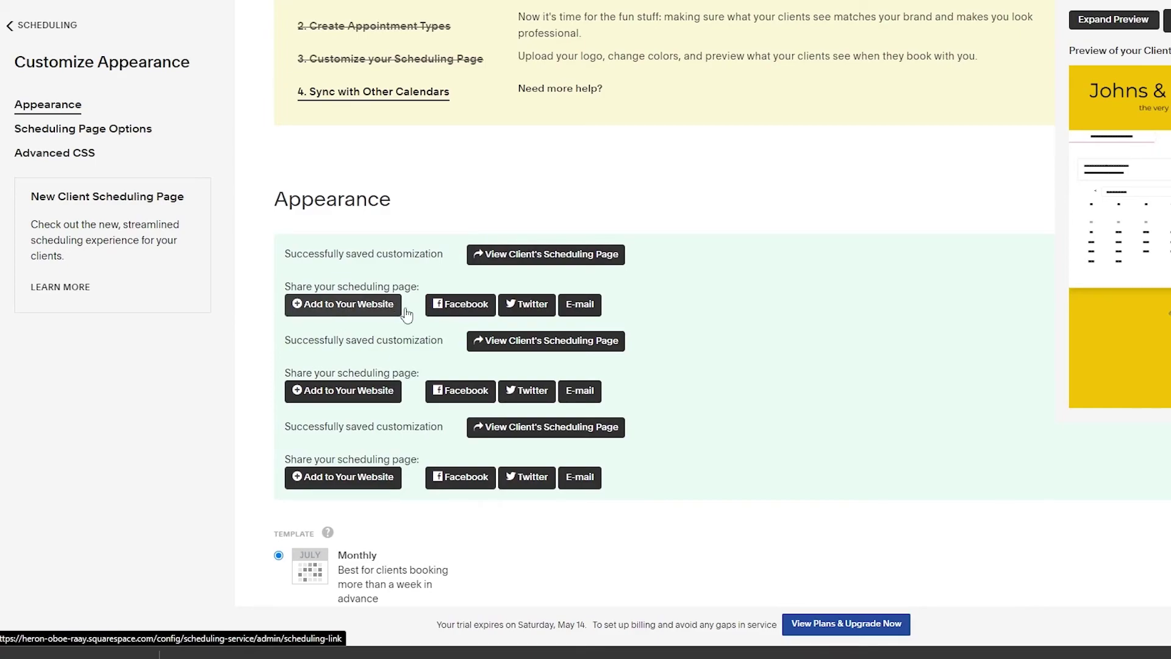
scroll(426, 524, "up", 1)
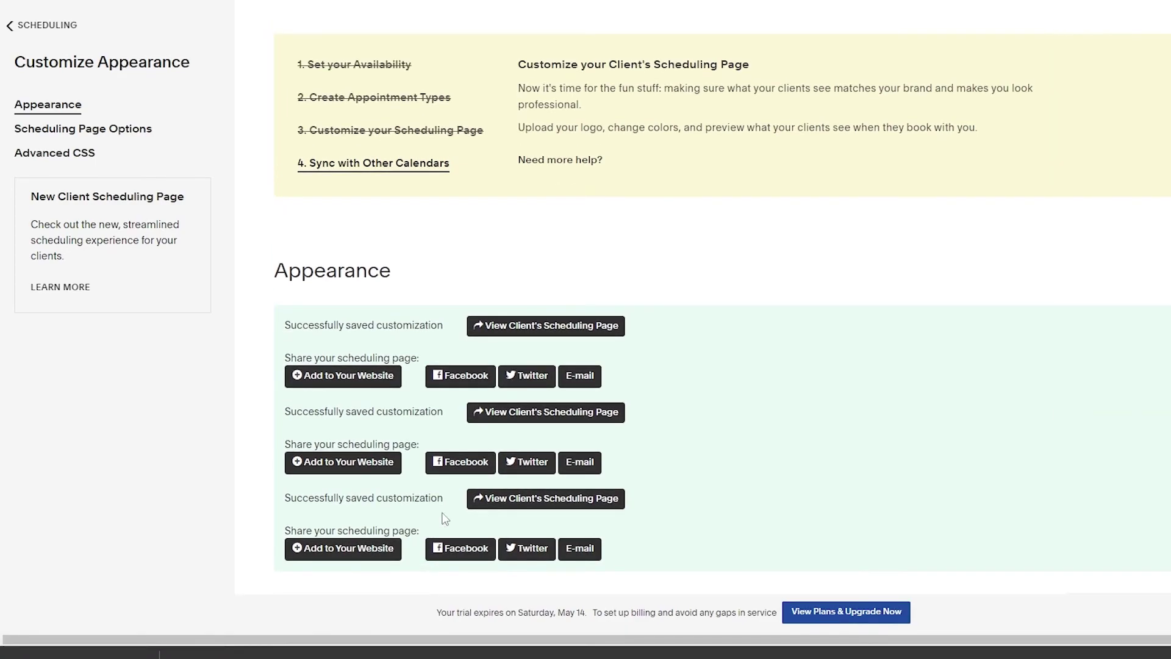
Connect Google Calendar from the Sync with Other Calendars step and allow account access
left_click(334, 173)
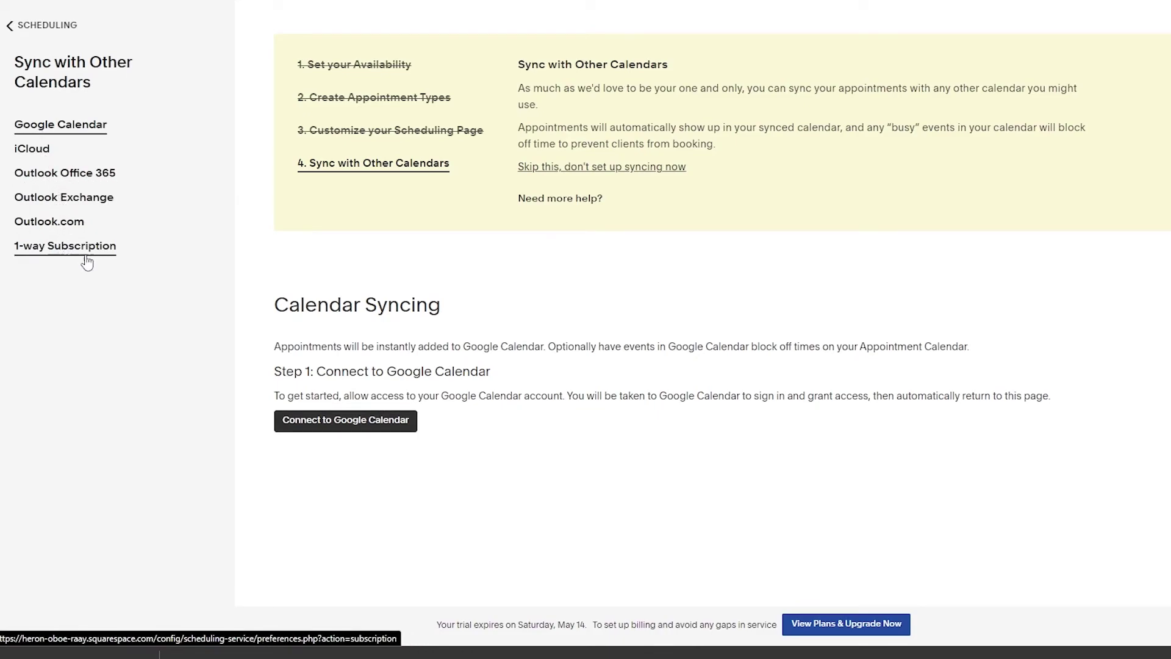
left_click(362, 427)
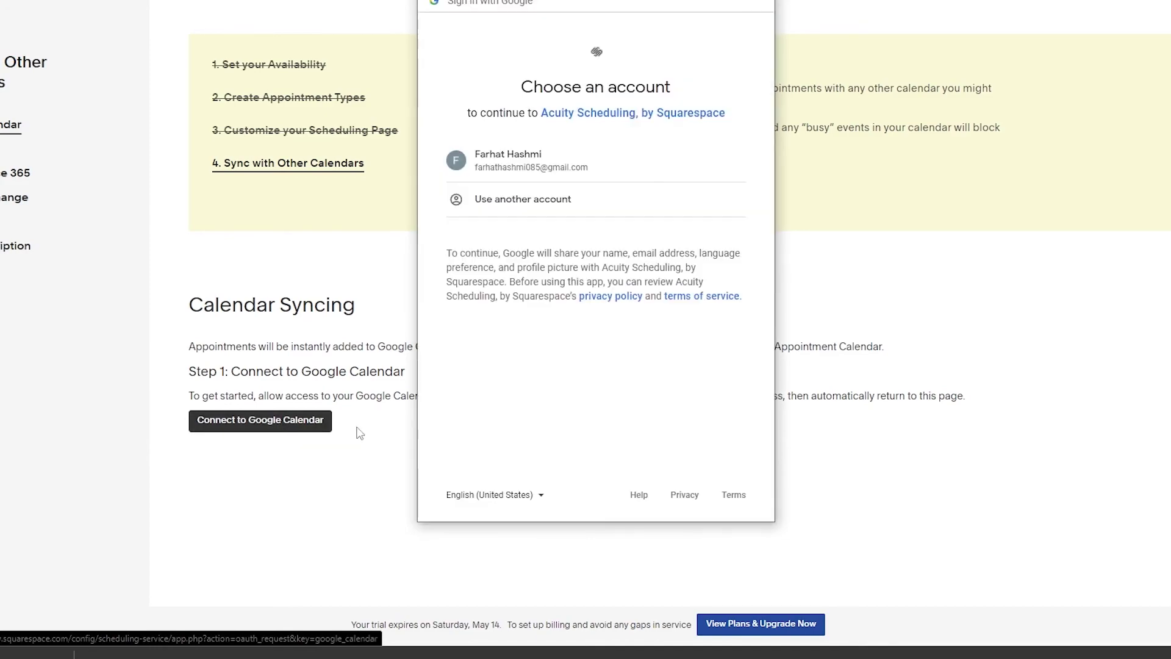
left_click(666, 416)
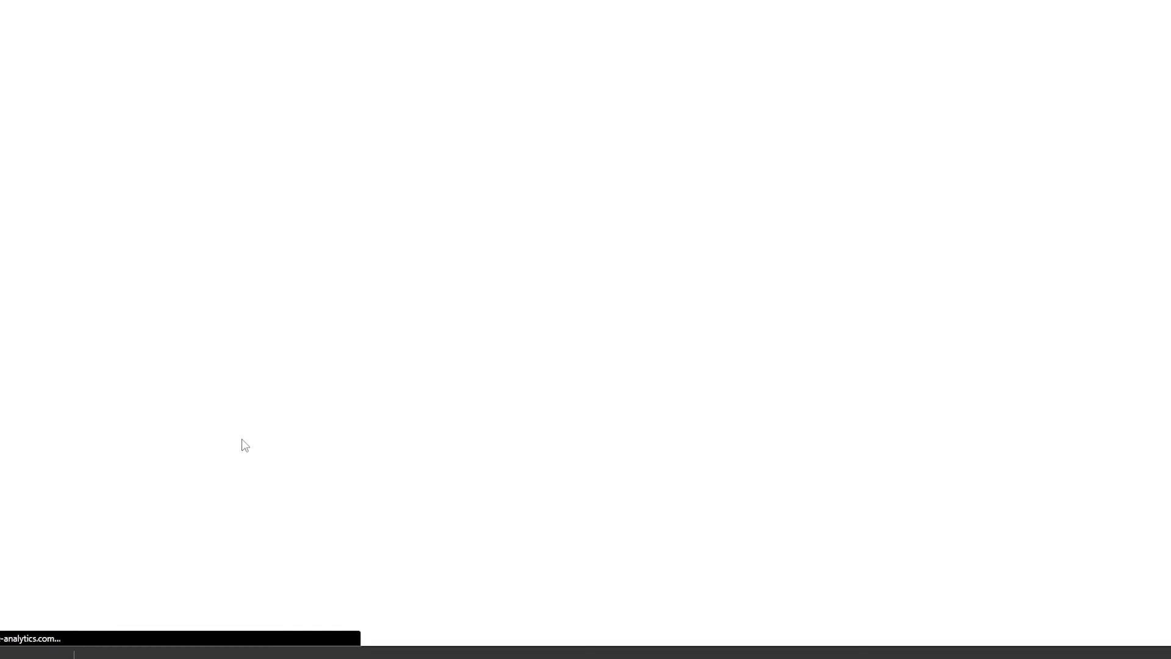
Sync appointments to the account's own Google calendar
scroll(243, 444, "down", 3)
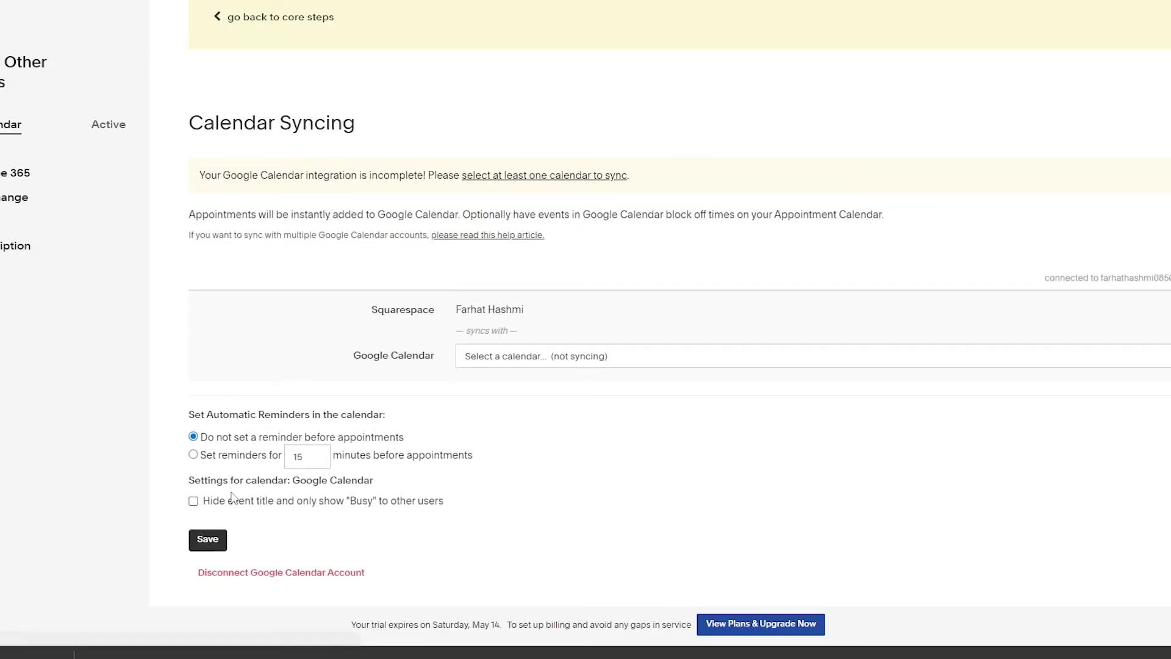
left_click(483, 360)
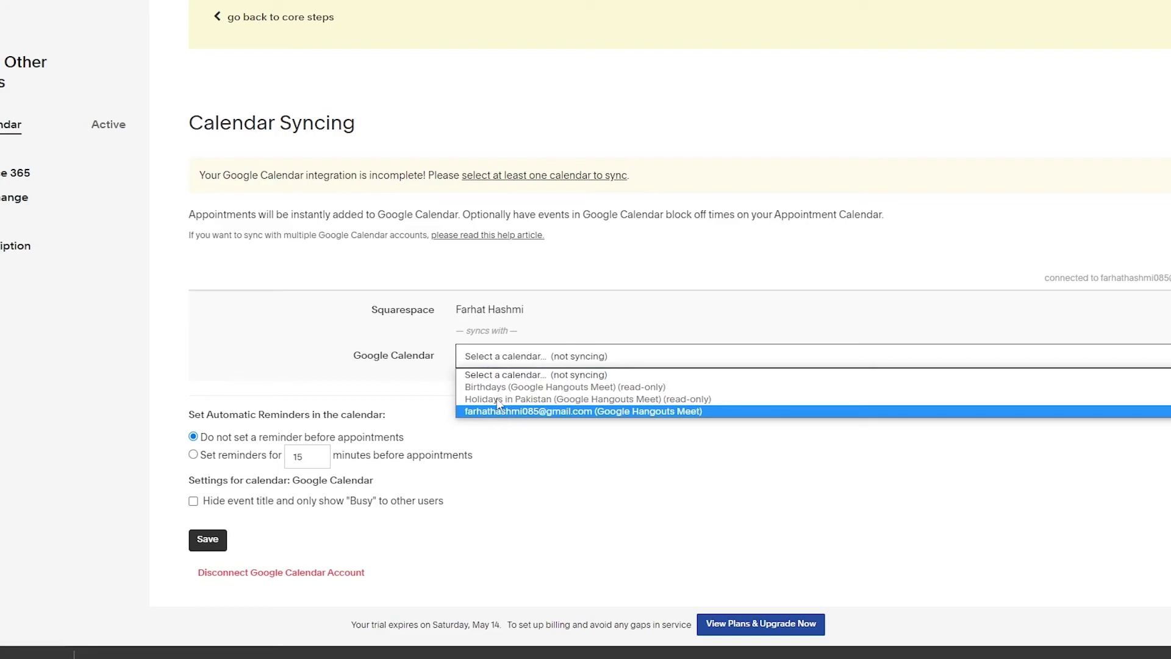
left_click(499, 410)
Block off time from Holidays in Pakistan and Birthdays, and save the sync settings
scroll(499, 386, "down", 1)
left_click(510, 360)
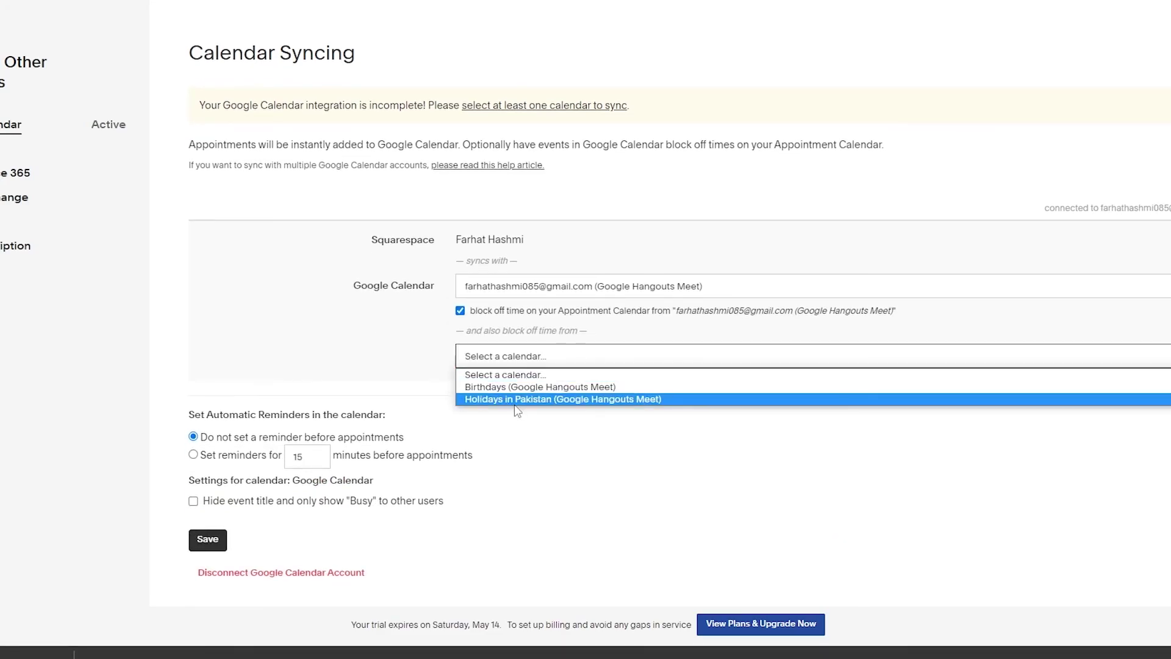
left_click(515, 399)
left_click(516, 384)
left_click(515, 410)
scroll(510, 433, "down", 1)
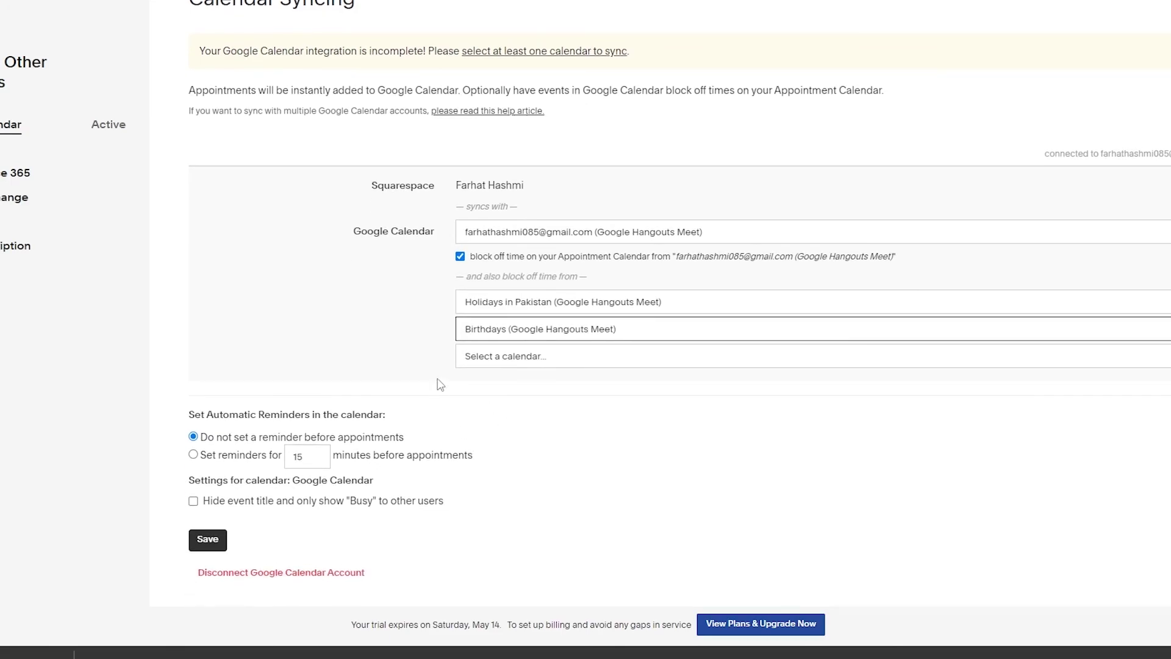
left_click(207, 549)
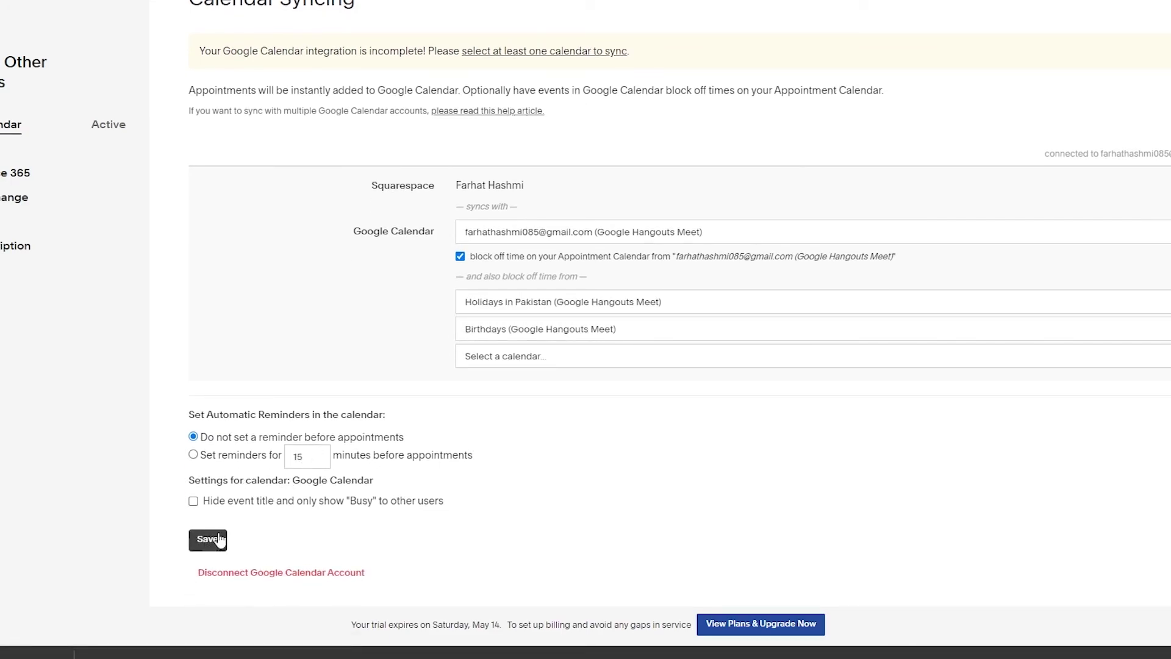